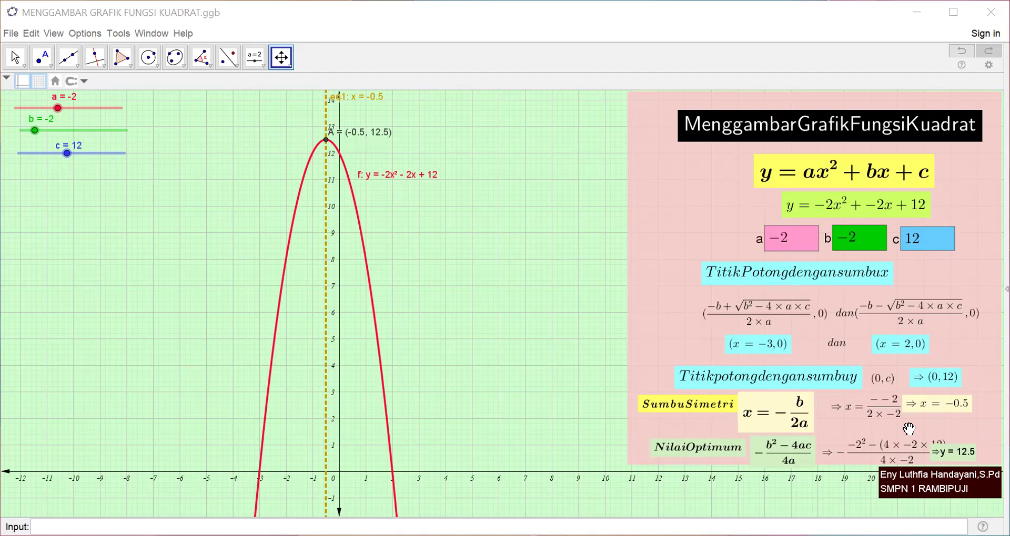
Set the quadratic function's coefficients to a = 3, b = -1 and c = 7.
click(792, 241)
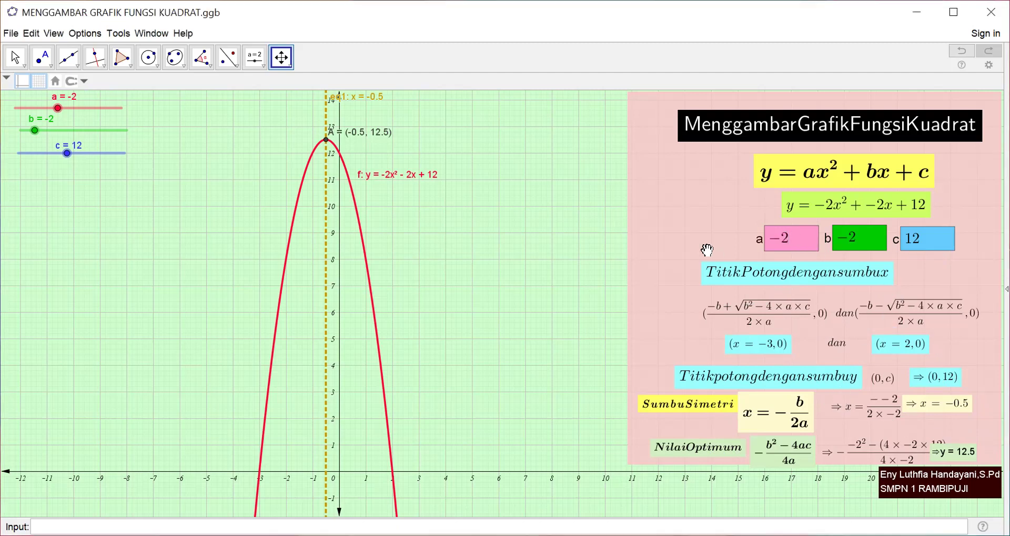
key(BackSpace)
key(BackSpace)
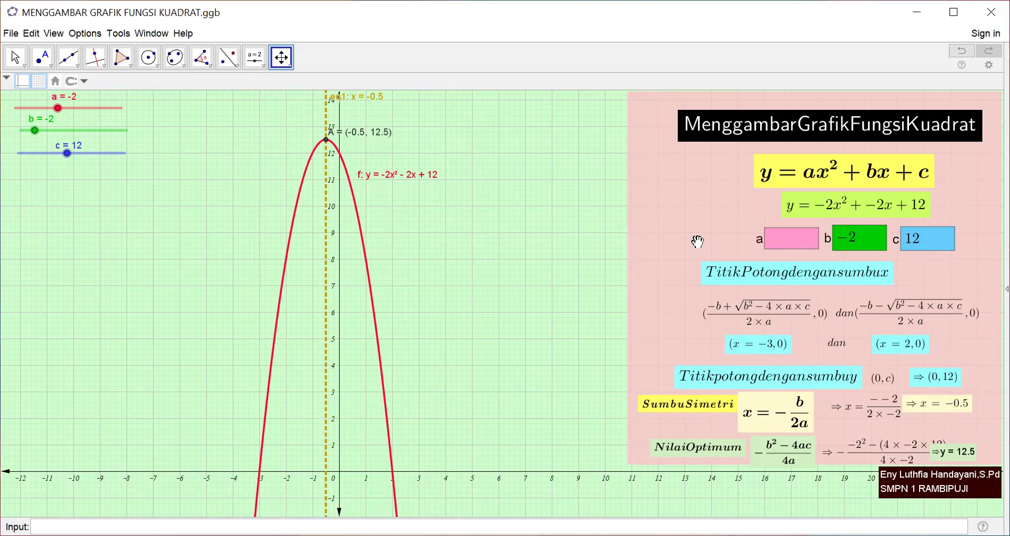
text(3)
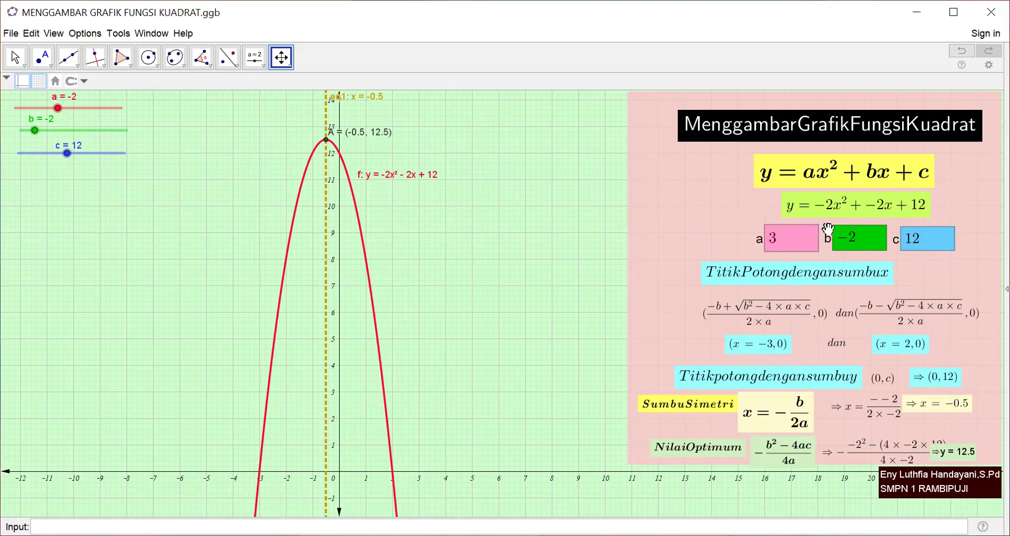
click(865, 243)
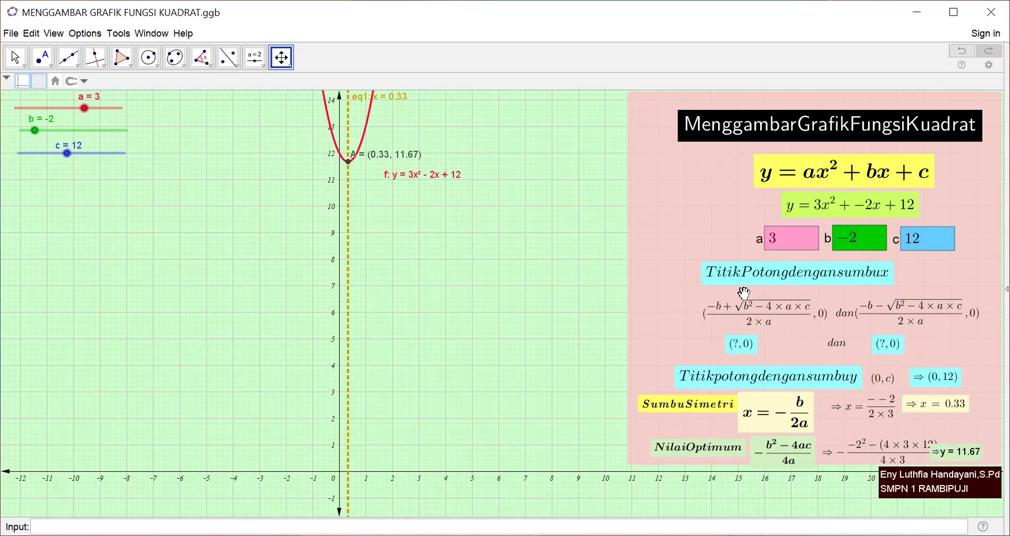
key(BackSpace)
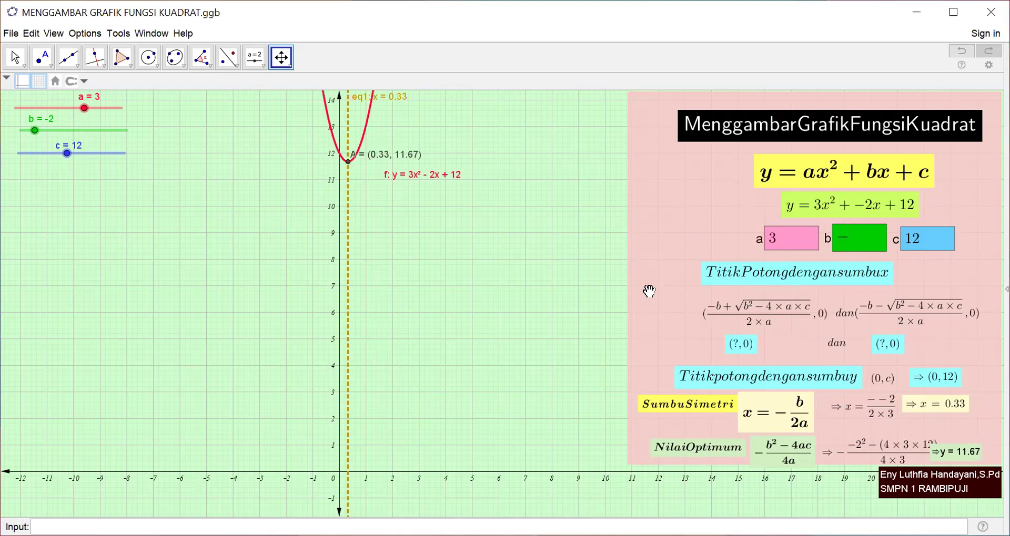
text(1)
click(927, 238)
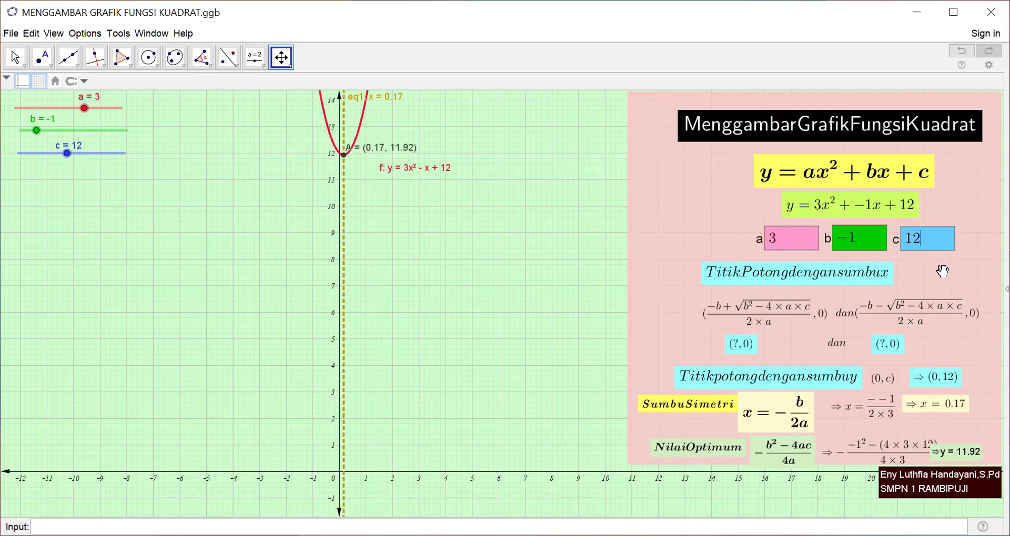
key(BackSpace)
key(BackSpace)
text(7)
key(Return)
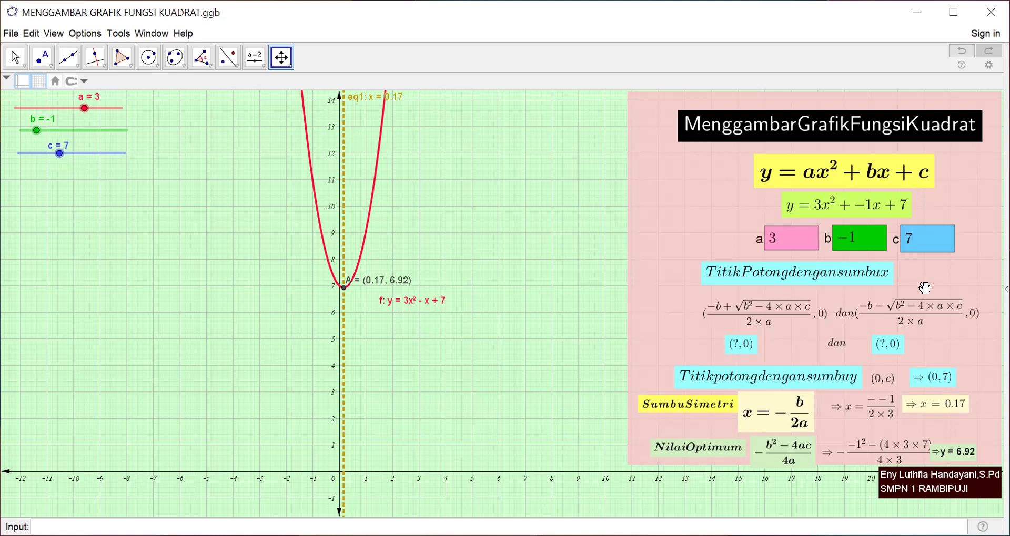
Change the quadratic function's coefficient a to -1 and coefficient b to 3.
click(781, 245)
key(BackSpace)
text(-1)
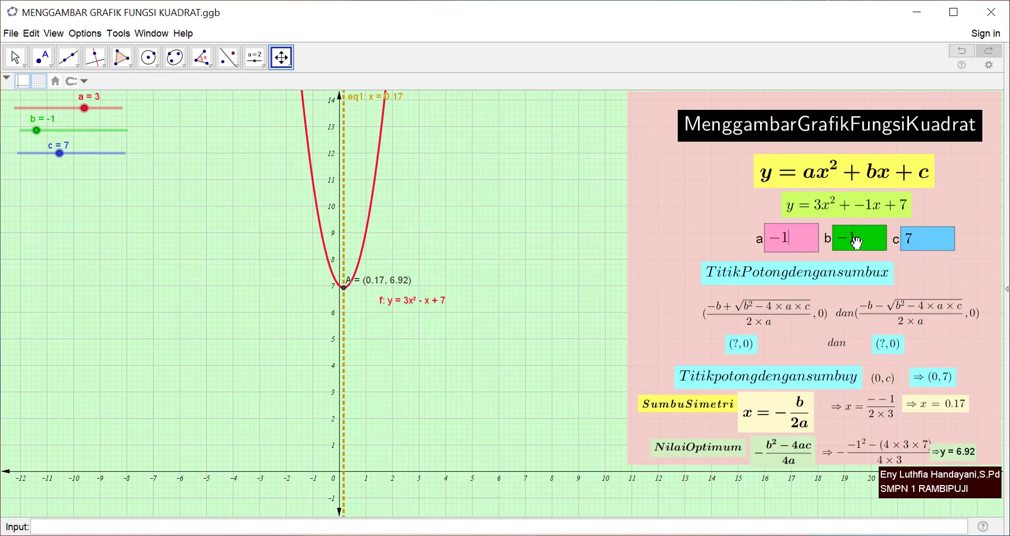
key(Return)
key(Tab)
key(BackSpace)
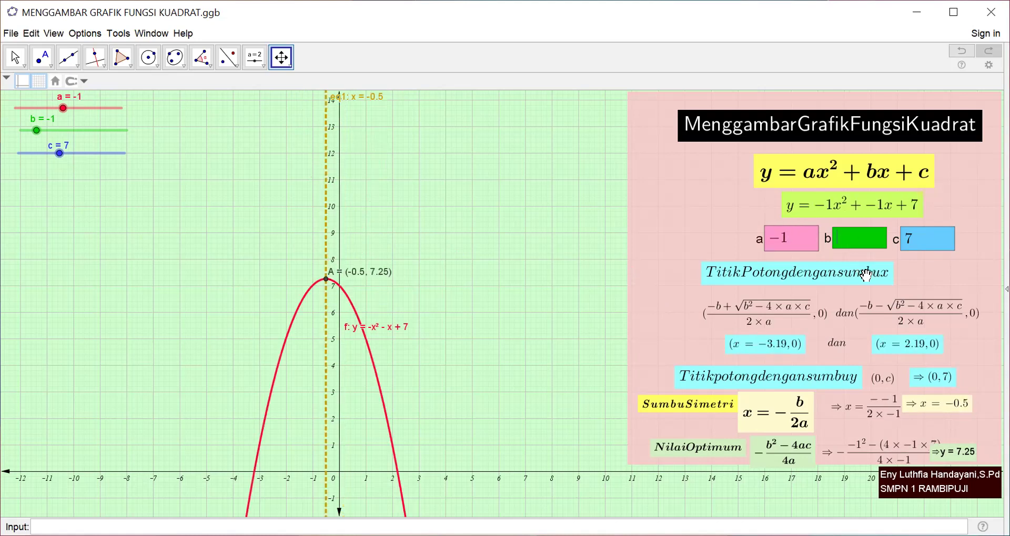
text(3)
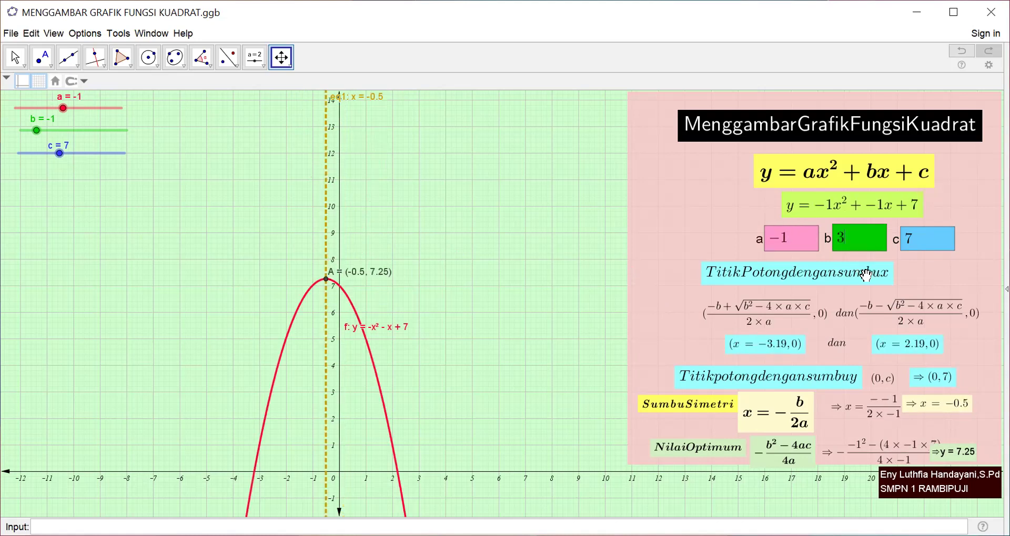
click(920, 246)
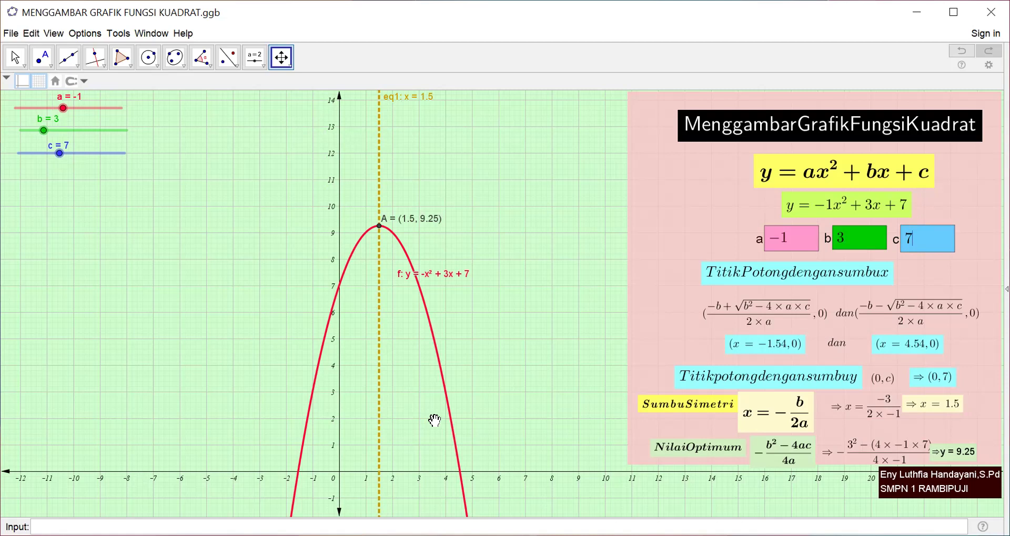
scroll(434, 421, down, 1)
scroll(435, 421, up, 2)
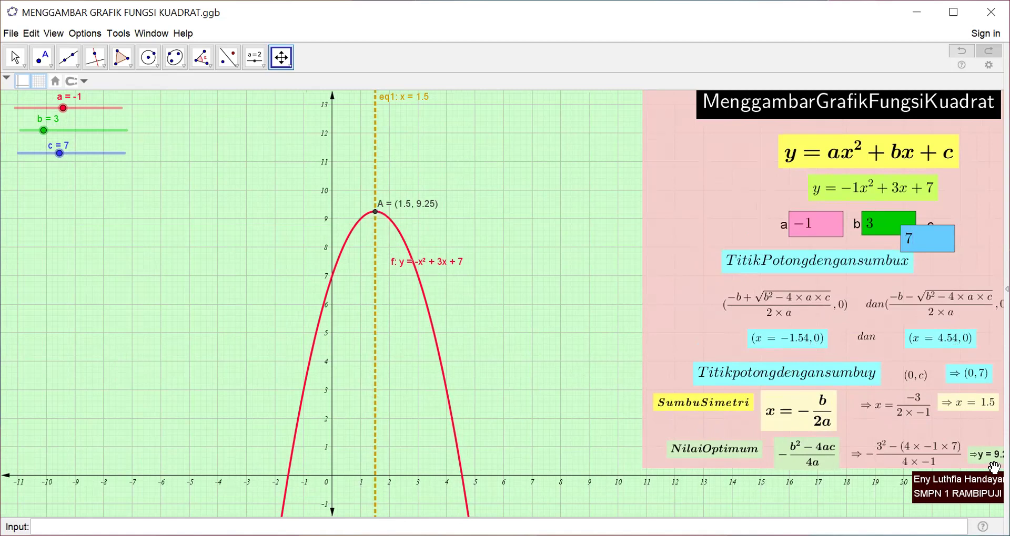
drag(604, 335, 557, 330)
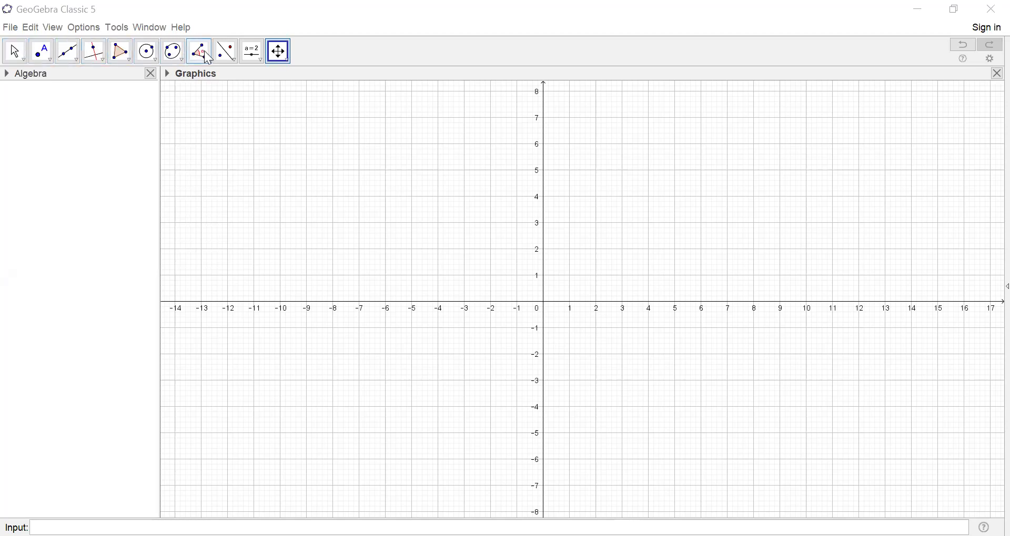
Create a number slider a with a range of -5 to 5 near the upper end of the blank graph.
click(254, 55)
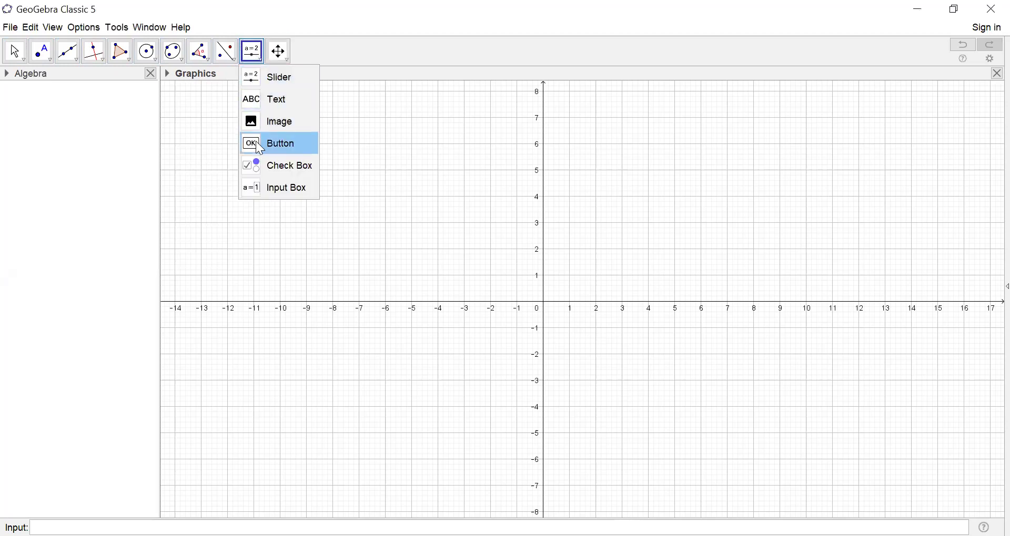
click(254, 84)
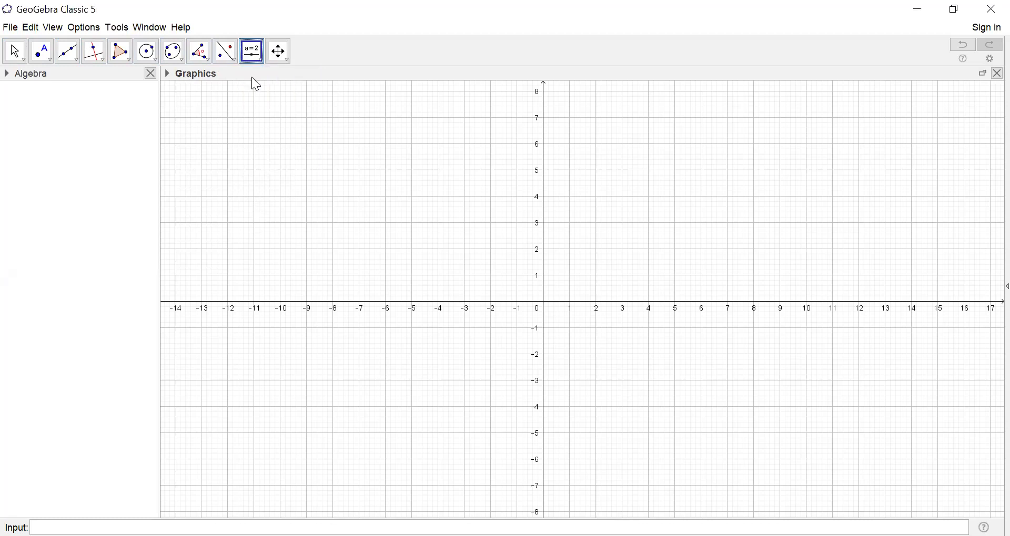
click(174, 103)
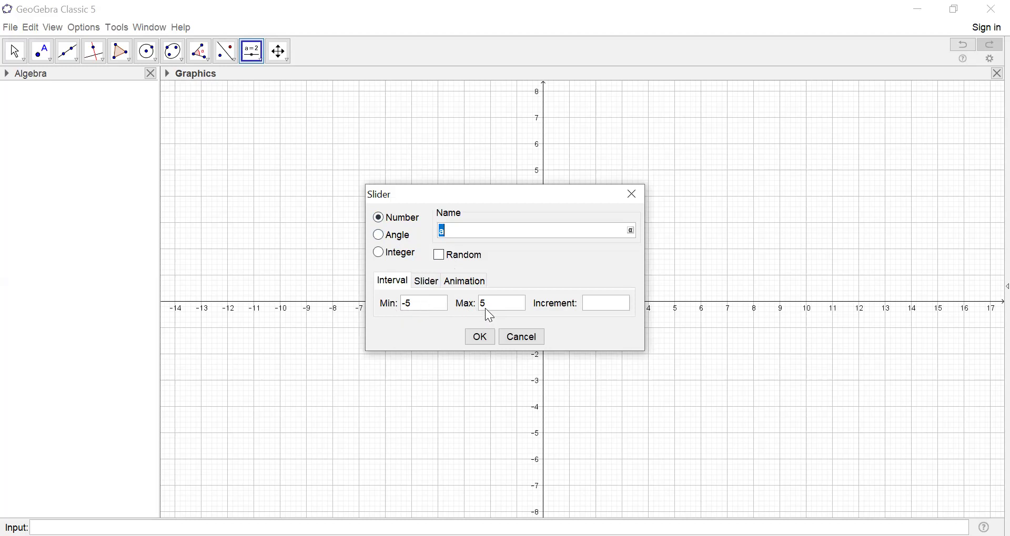
click(480, 338)
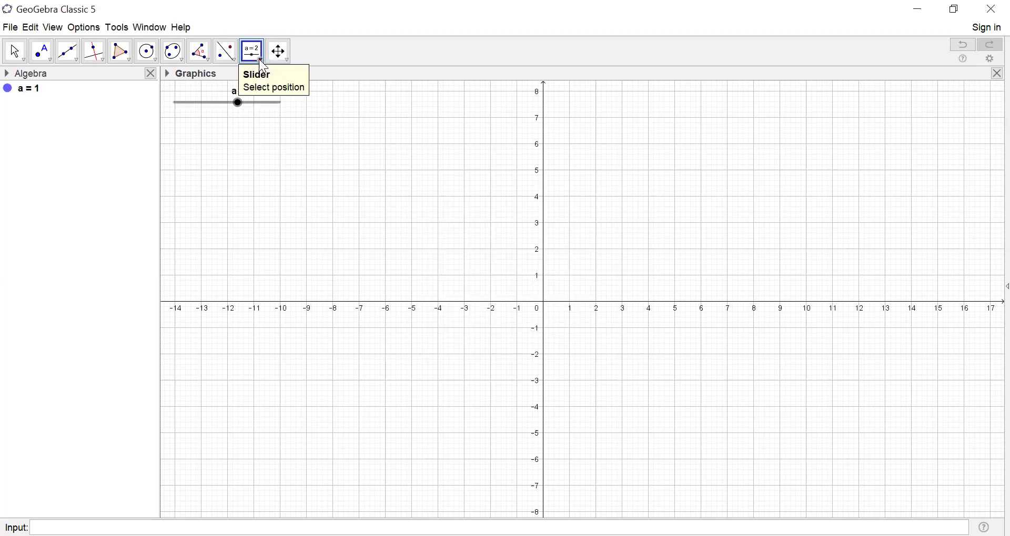
Add number sliders b and c, stacked directly below slider a, keeping the default interval.
click(176, 123)
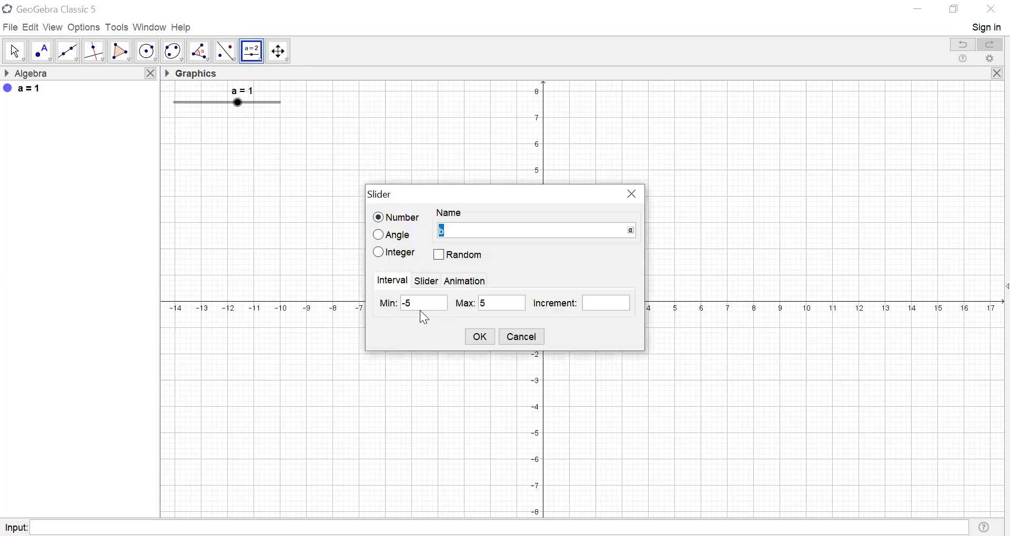
click(480, 337)
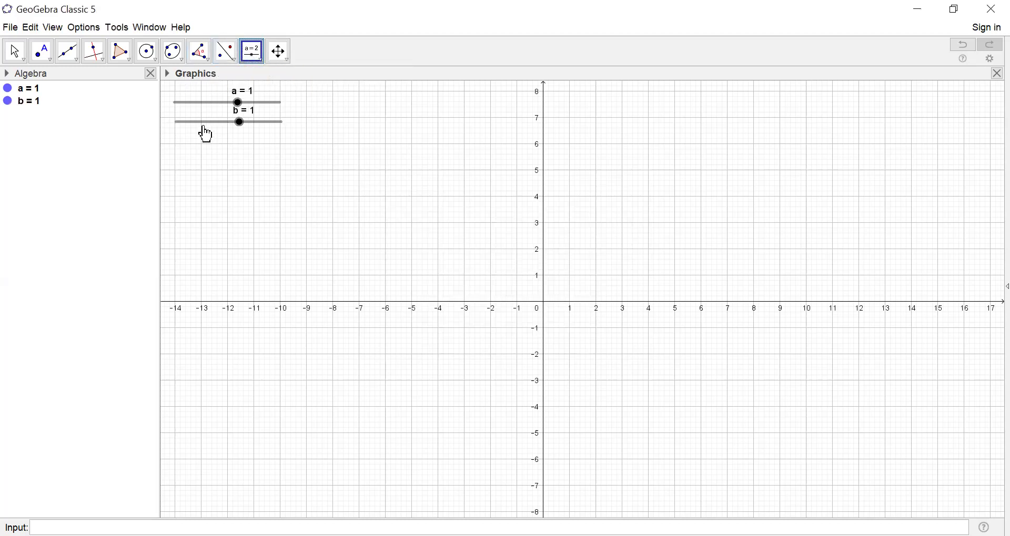
click(176, 143)
click(488, 338)
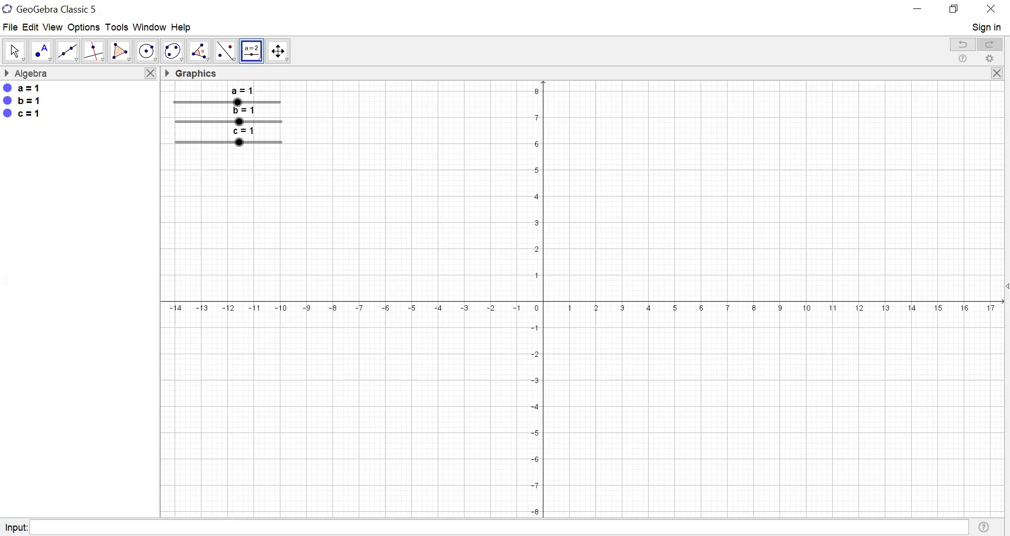
Plot the quadratic function y=ax^2+bx+c using the three sliders as coefficients.
click(32, 528)
text(y=ax)
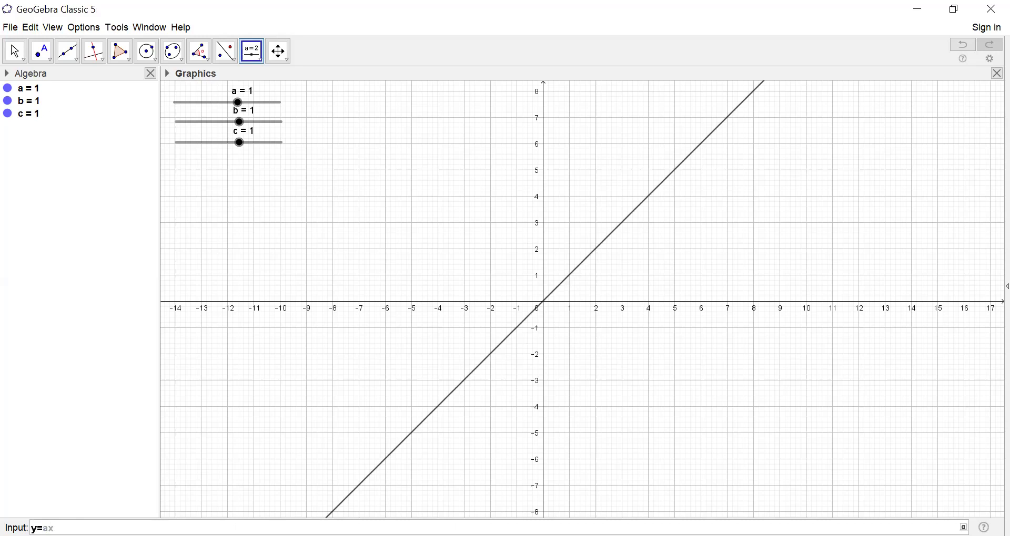
text(6)
key(BackSpace)
text(^2)
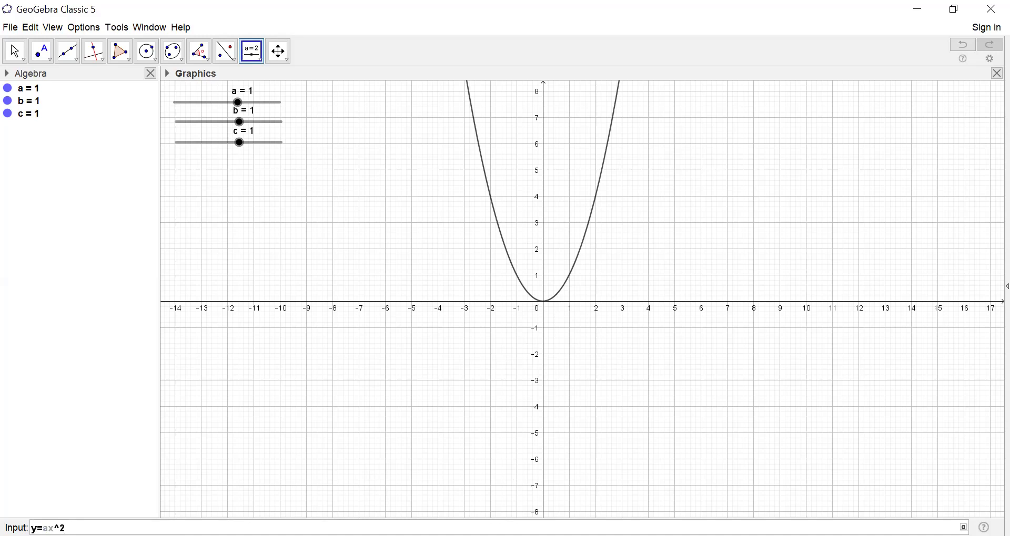
text(+bx)
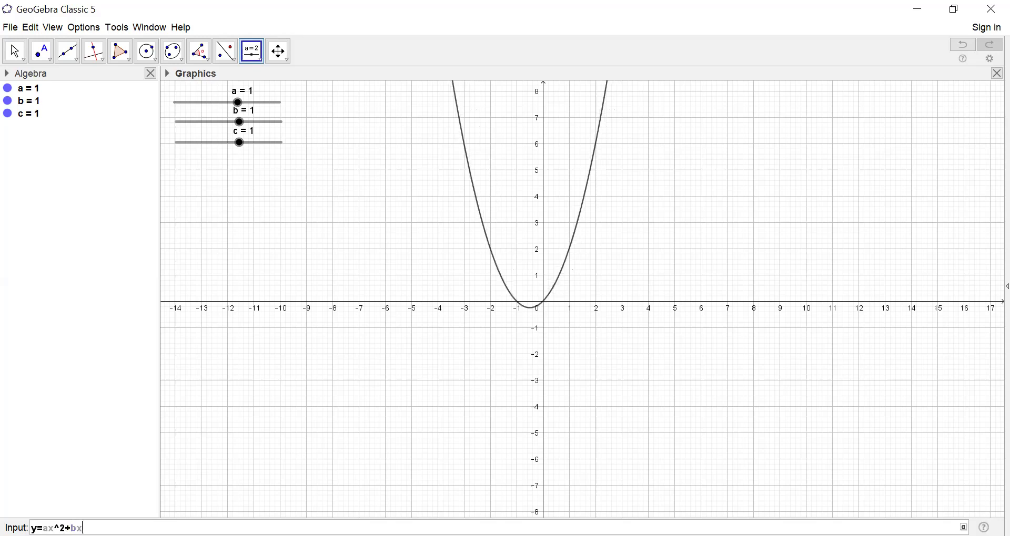
text(+c)
key(Return)
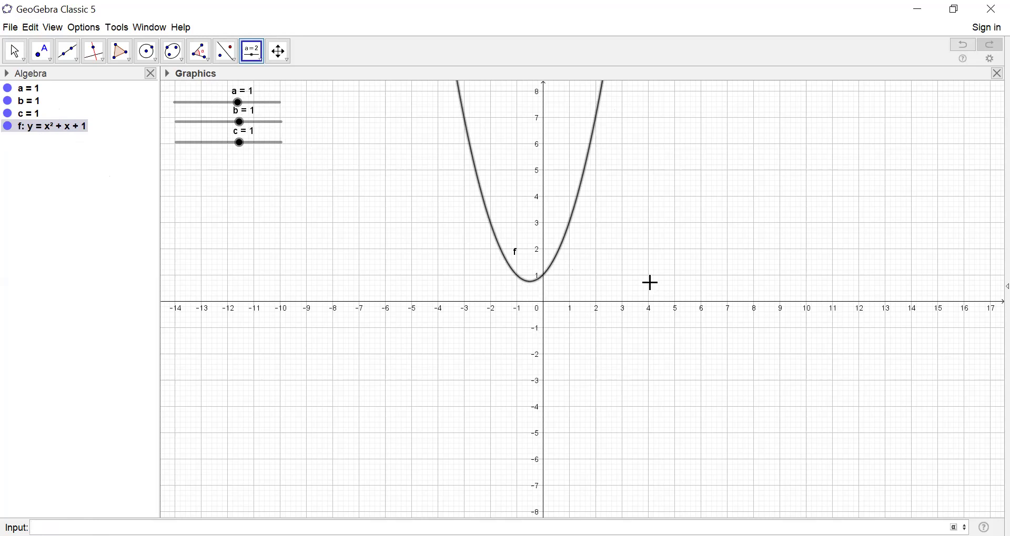
Move slider b to -3.4 to shift the parabola.
click(238, 102)
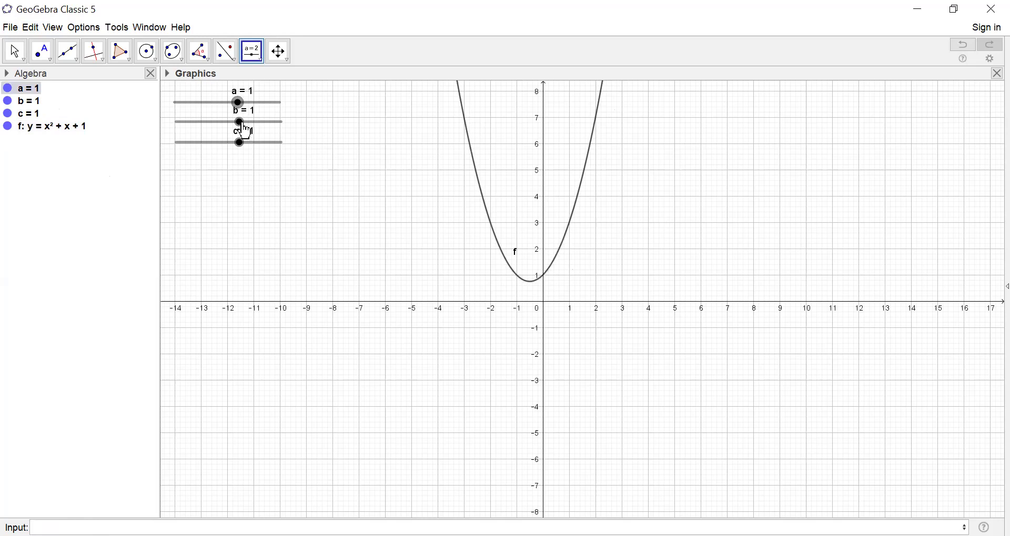
drag(243, 126, 223, 126)
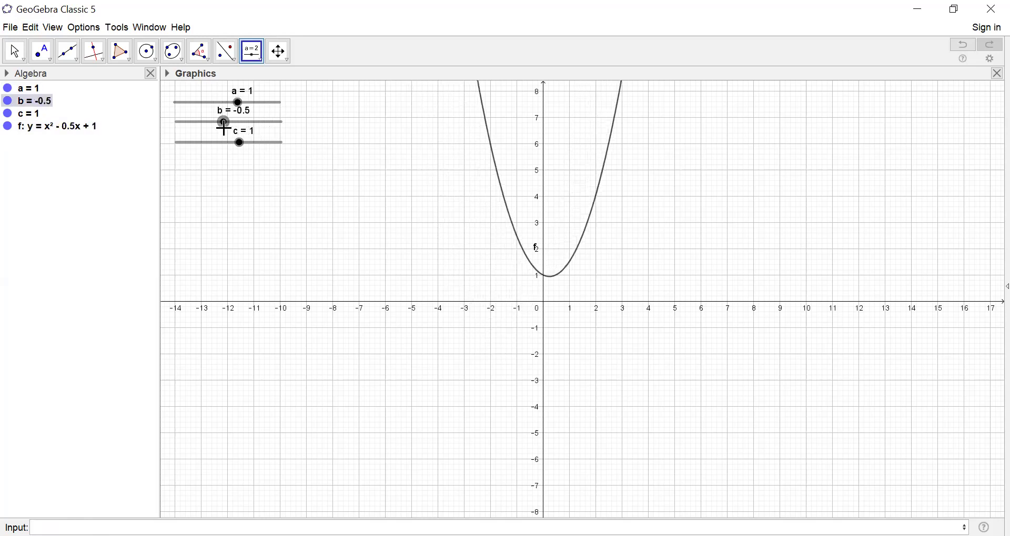
click(182, 137)
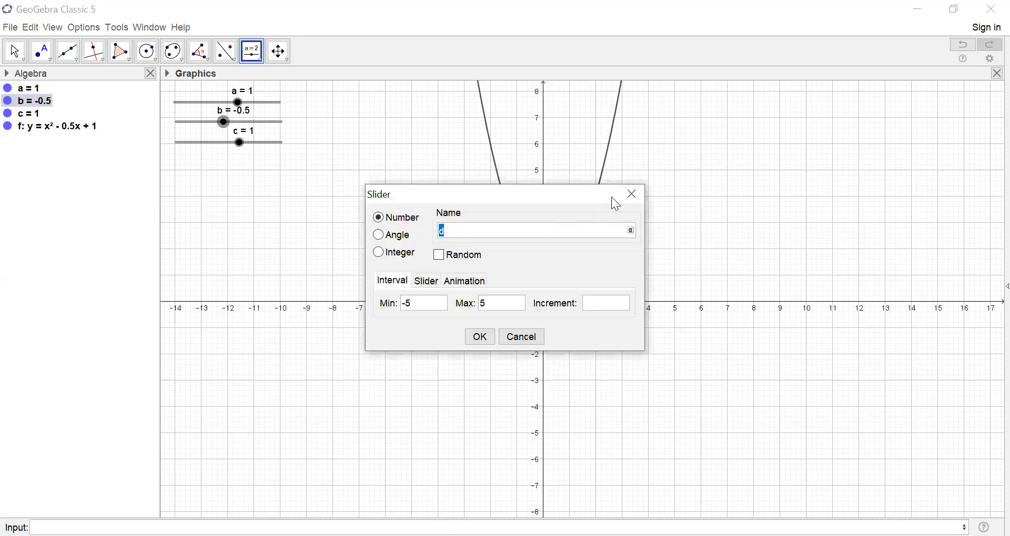
click(631, 192)
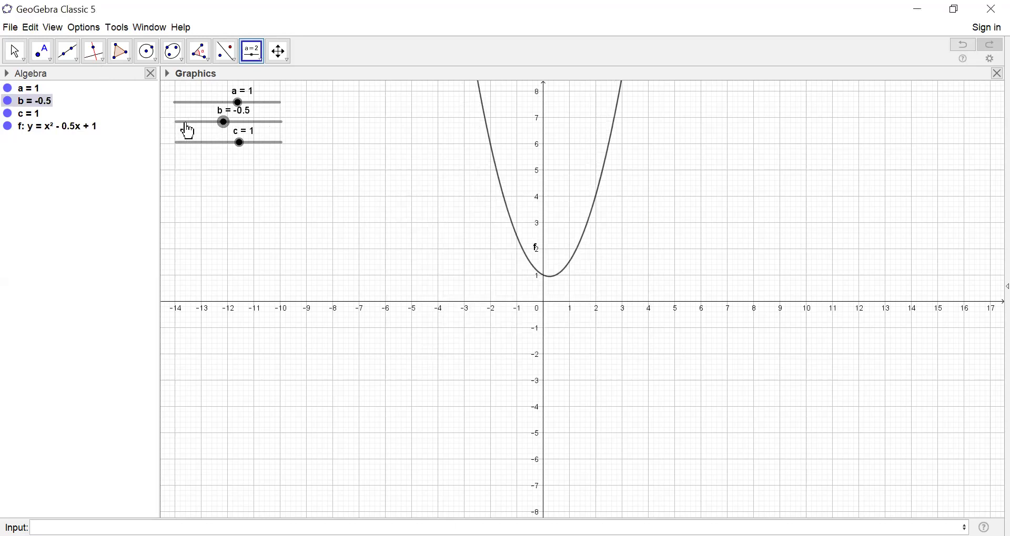
drag(225, 126, 196, 140)
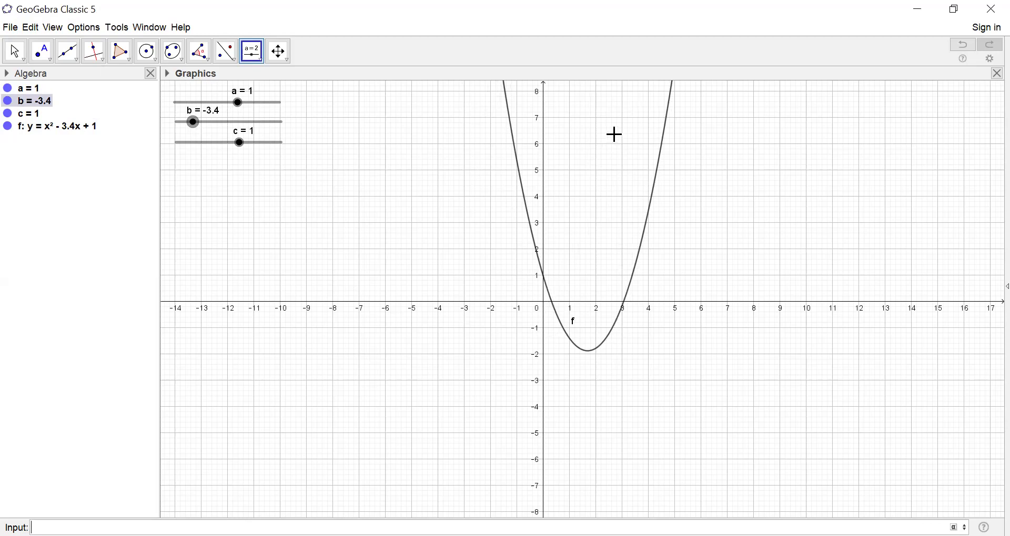
Try to plot the vertical line through the first x-intercept as x=(-b+sqrt((b^2)-(4*a*c))/(2*a)).
text(x=)
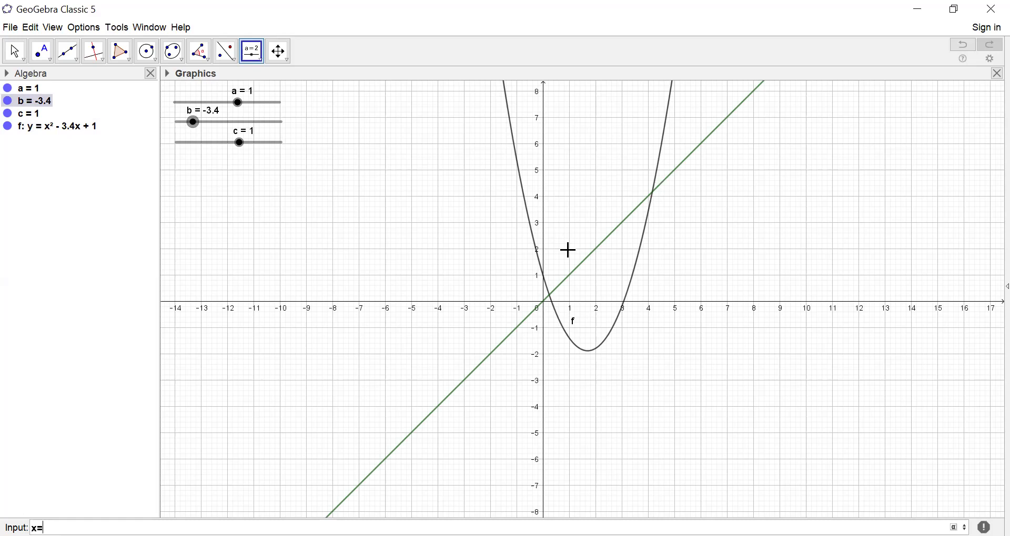
text((-b)
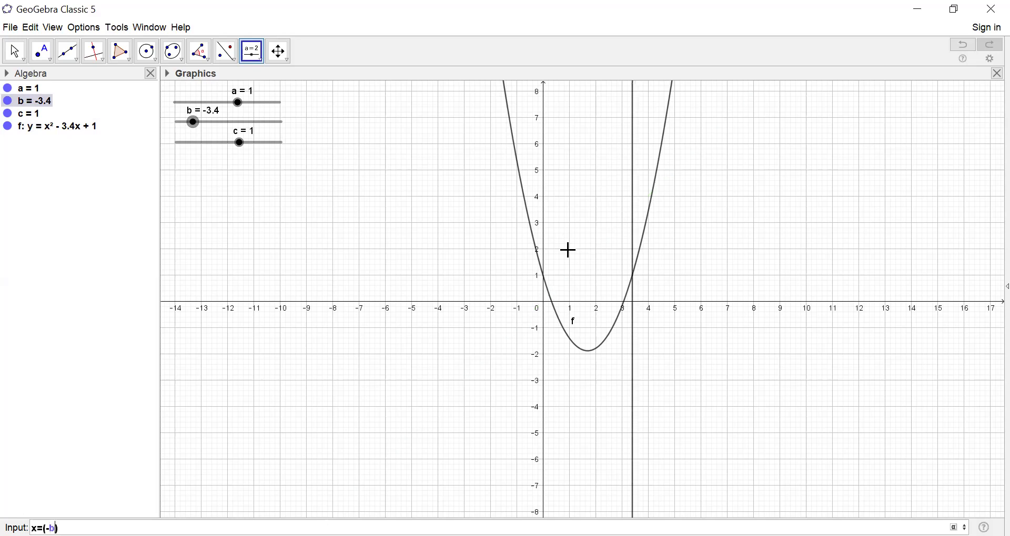
text(+)
key(BackSpace)
key(BackSpace)
key(BackSpace)
text((-b+)
text(sqrt)
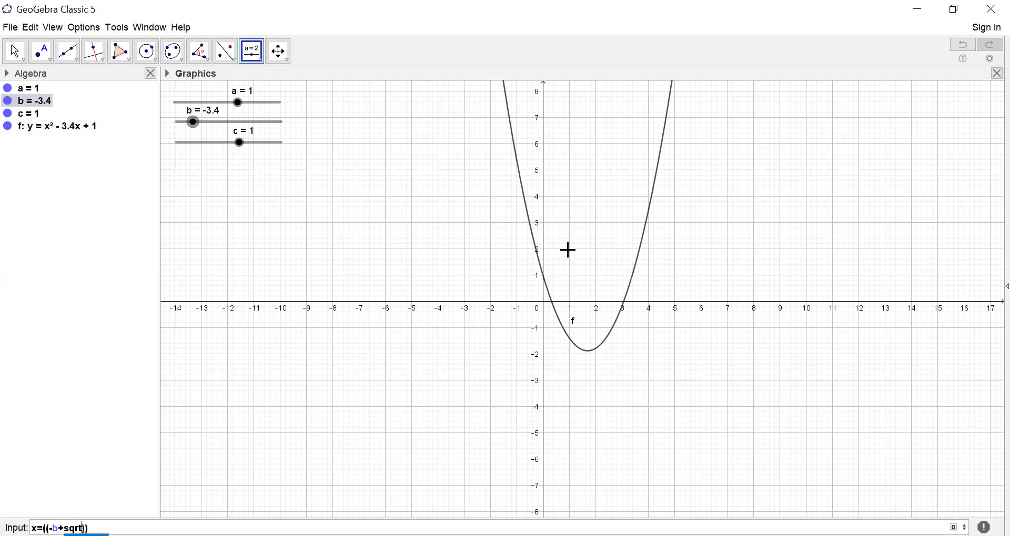
text(((b^2)
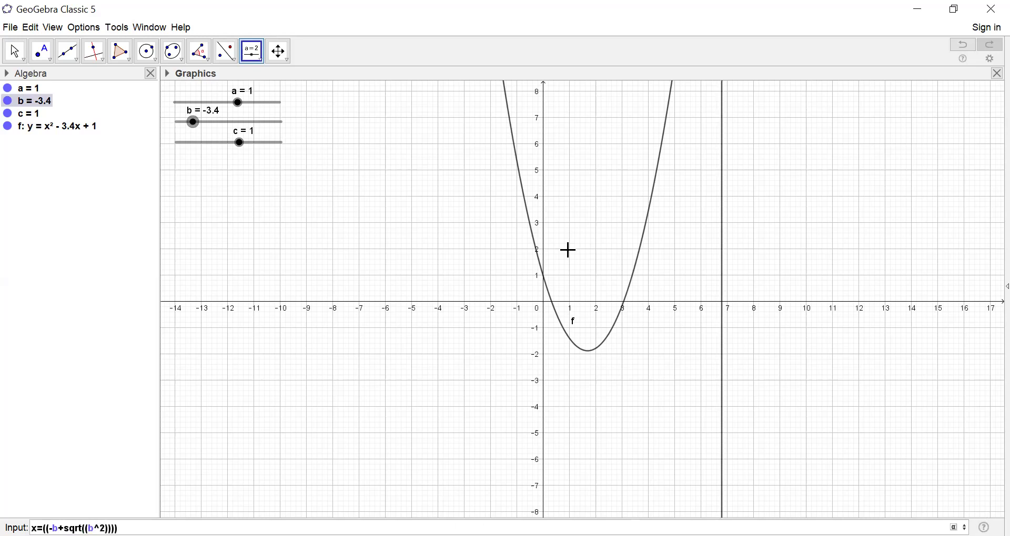
key(Right)
text(-4)
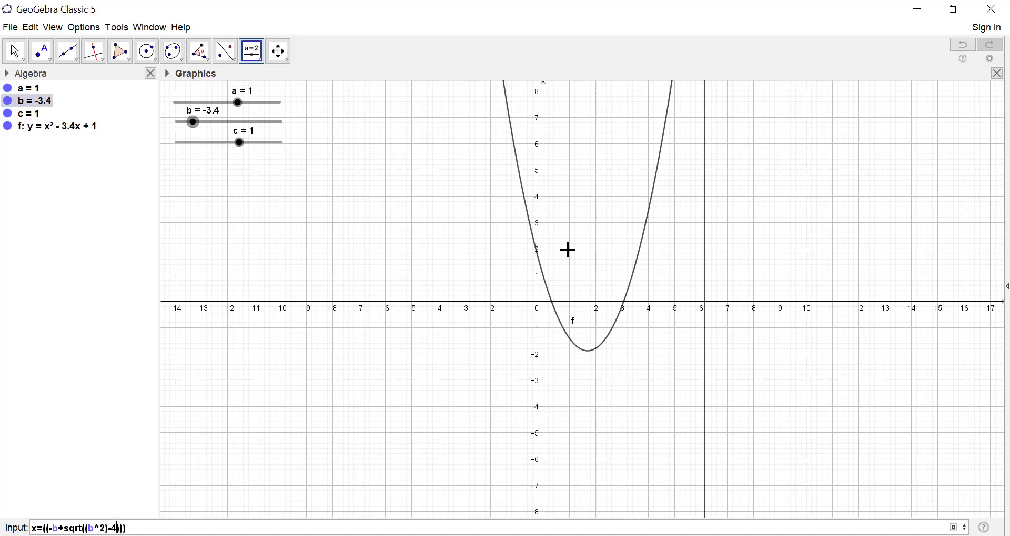
text(*a*c)
key(Right)
text(()
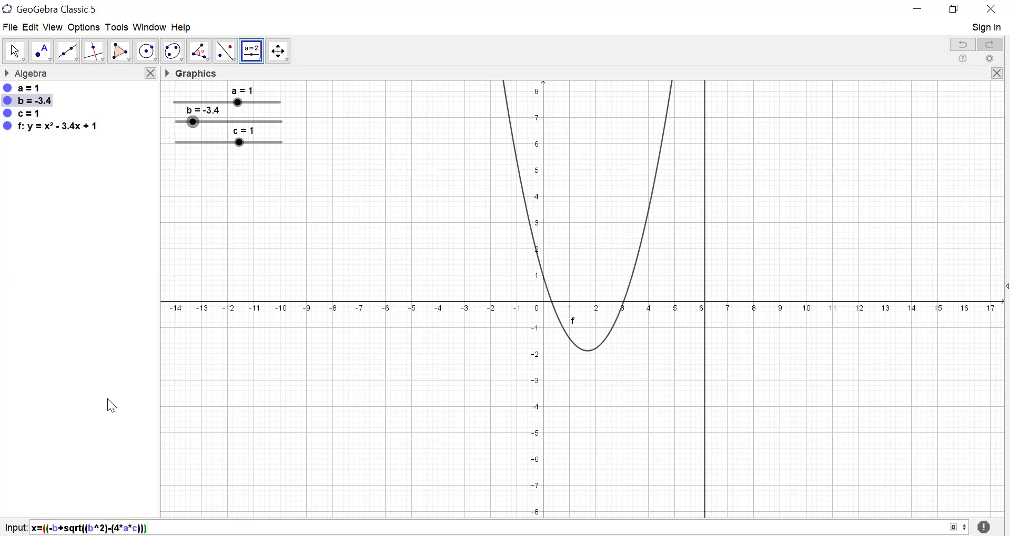
key(BackSpace)
key(BackSpace)
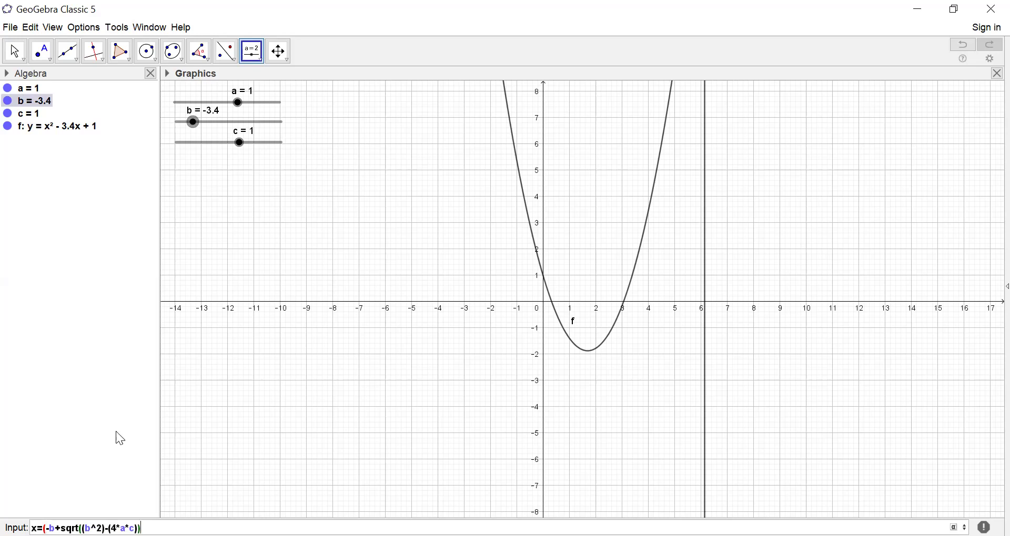
text(/(2*a))
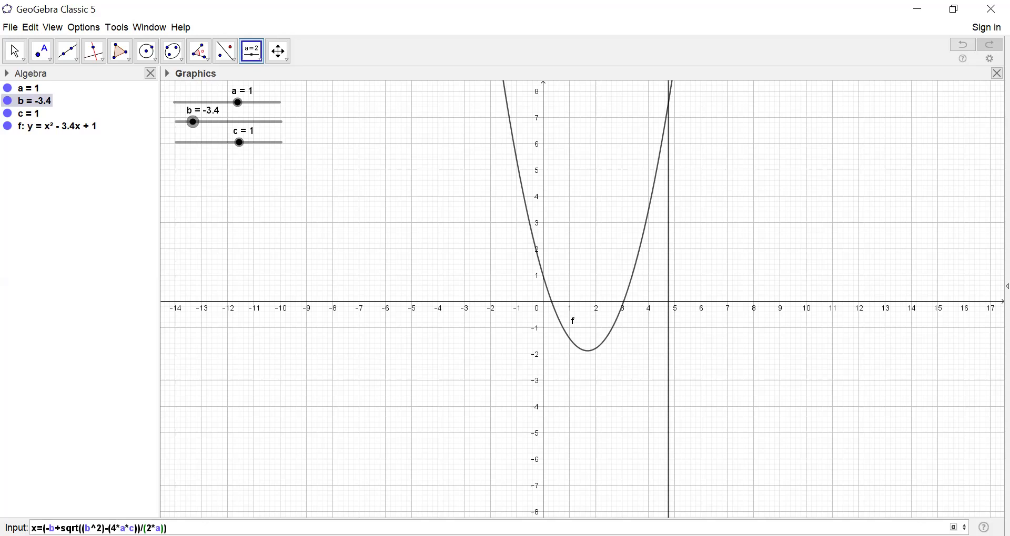
text())
key(BackSpace)
key(Return)
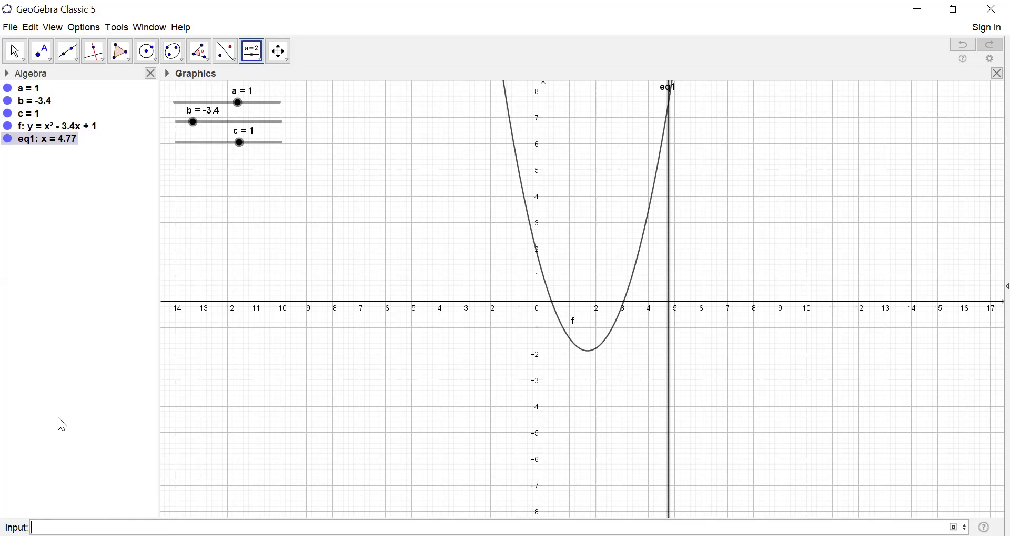
Delete the misplaced vertical line from the graph, leaving the parabola's name as it is.
text(x=)
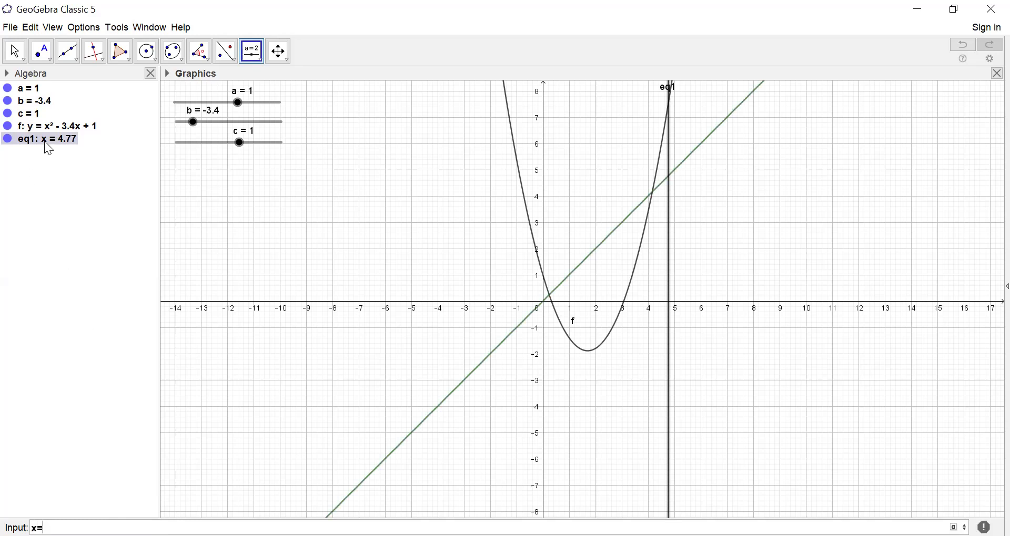
right_click(47, 140)
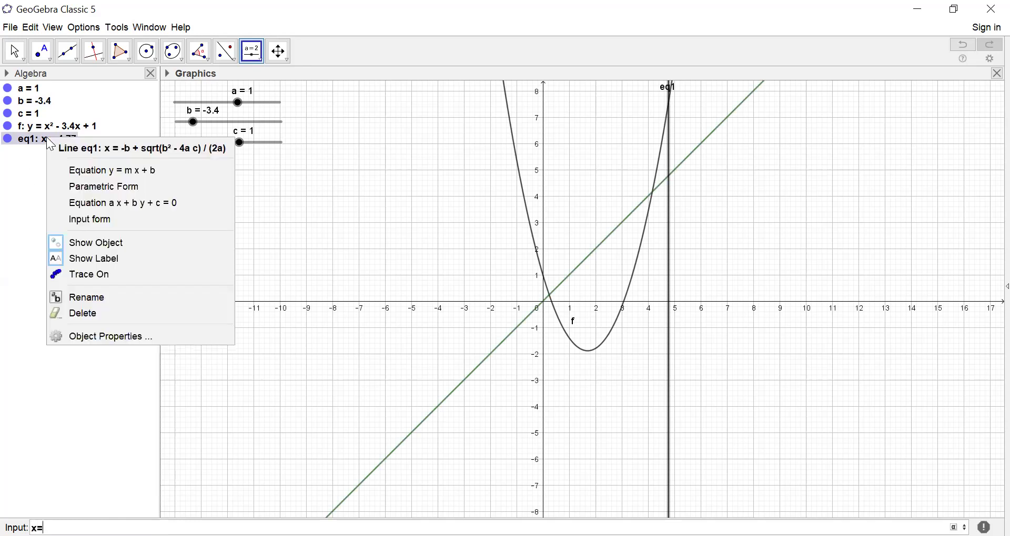
click(92, 314)
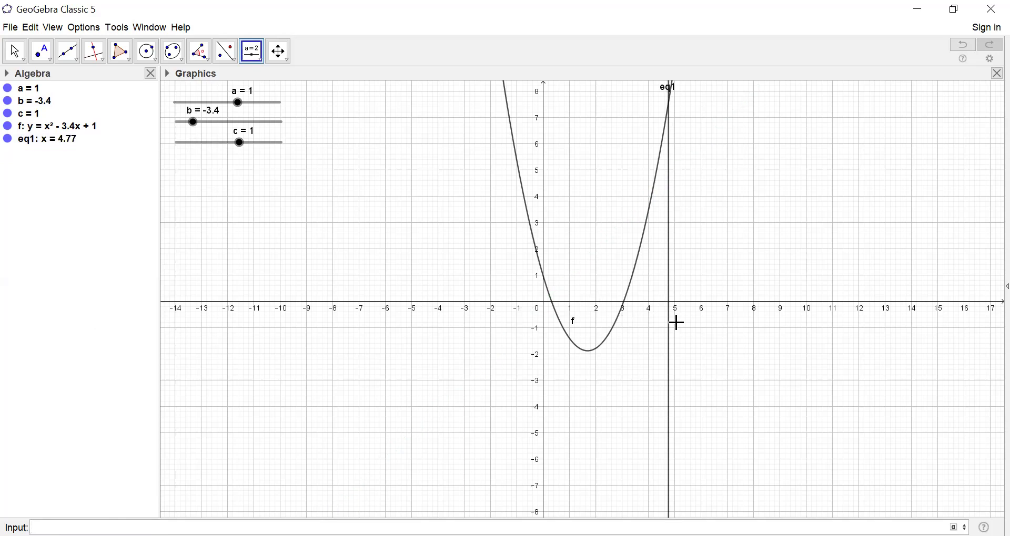
right_click(671, 365)
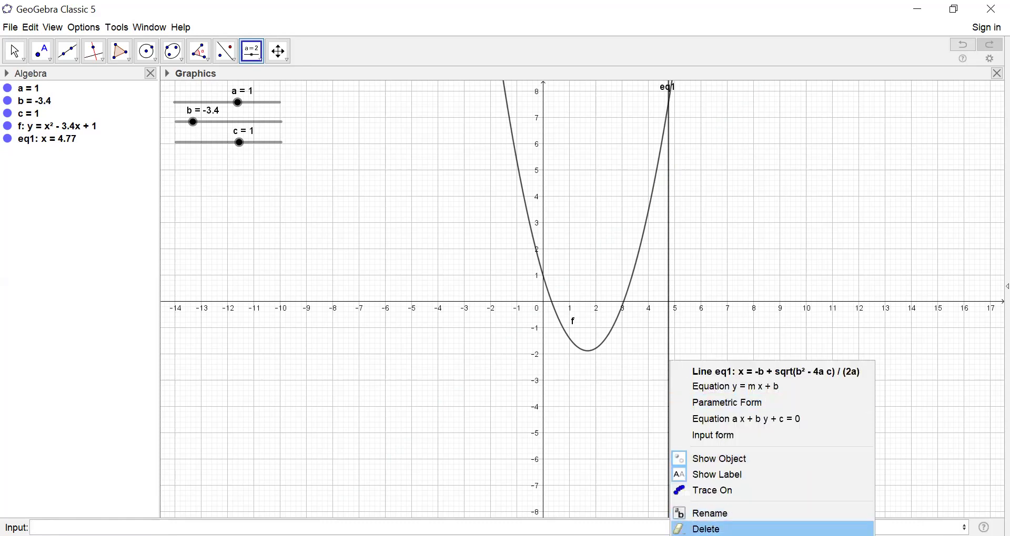
click(728, 529)
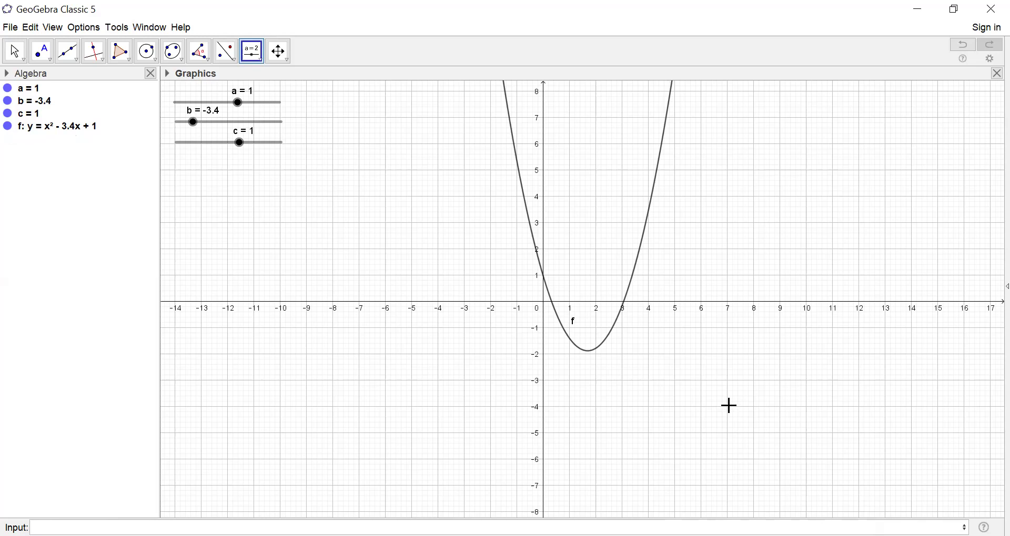
key(x)
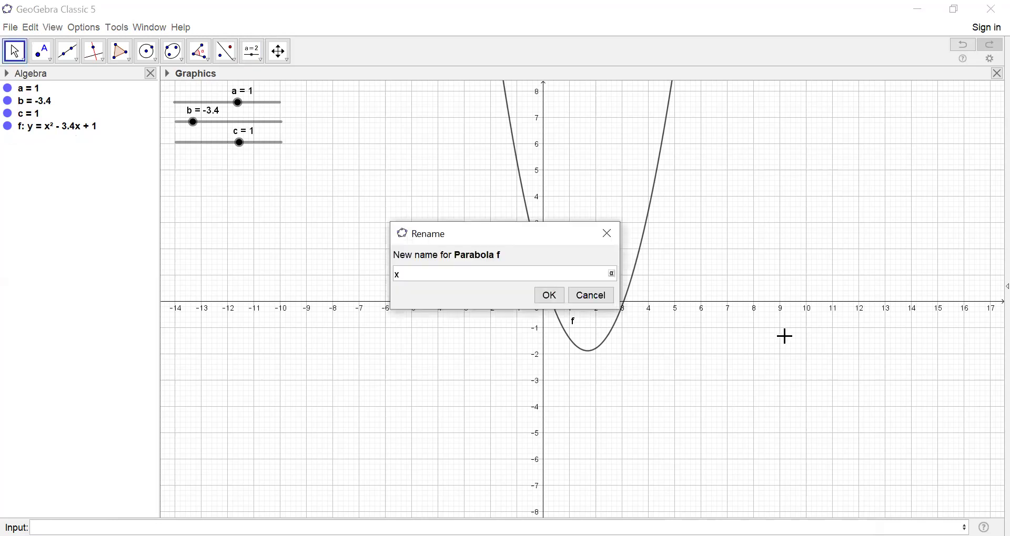
click(608, 235)
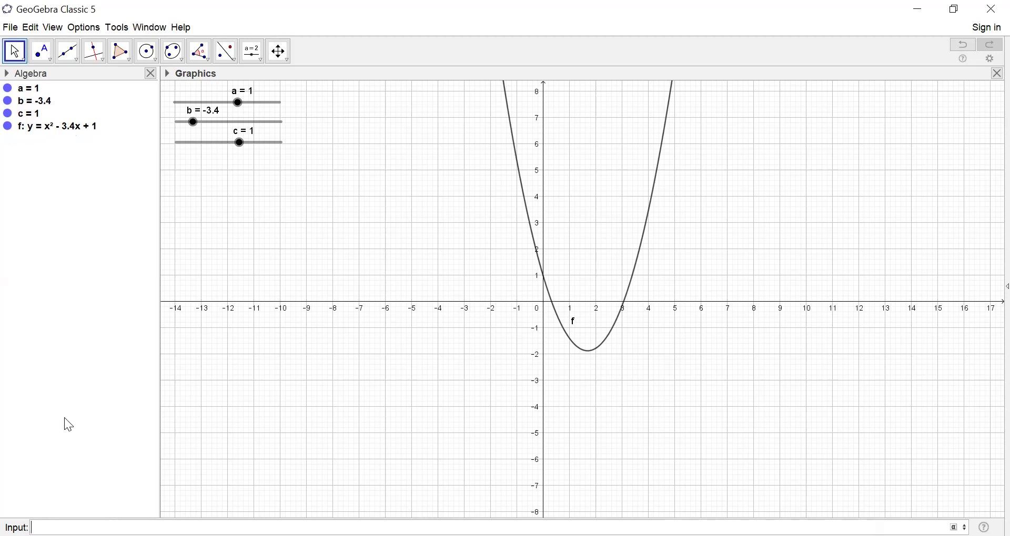
Plot the vertical line x=(-b+sqrt(b^2-4*a*c))/(2*a) through the parabola's larger x-intercept.
text(x)
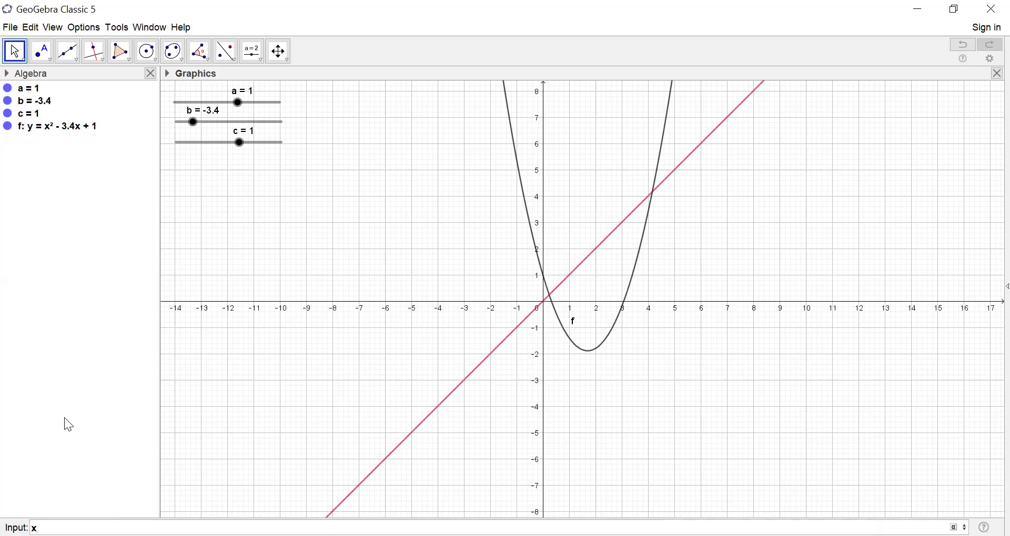
text(=(-b)
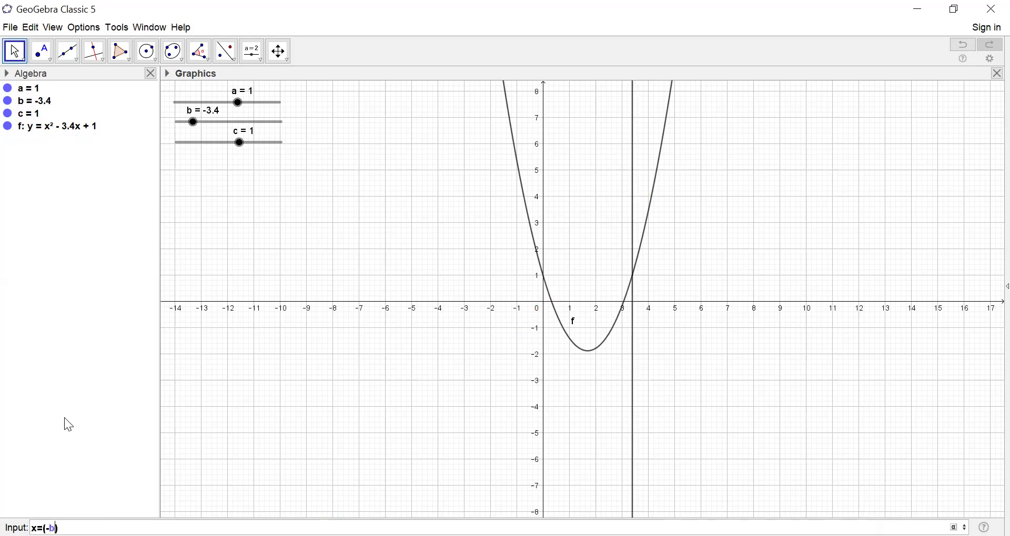
text(+sqrt)
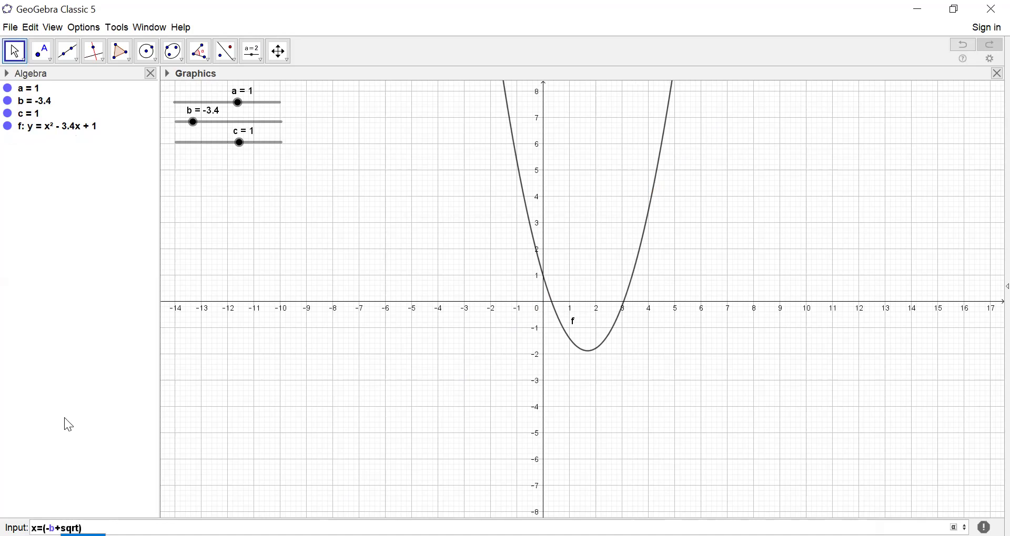
text((b^2)
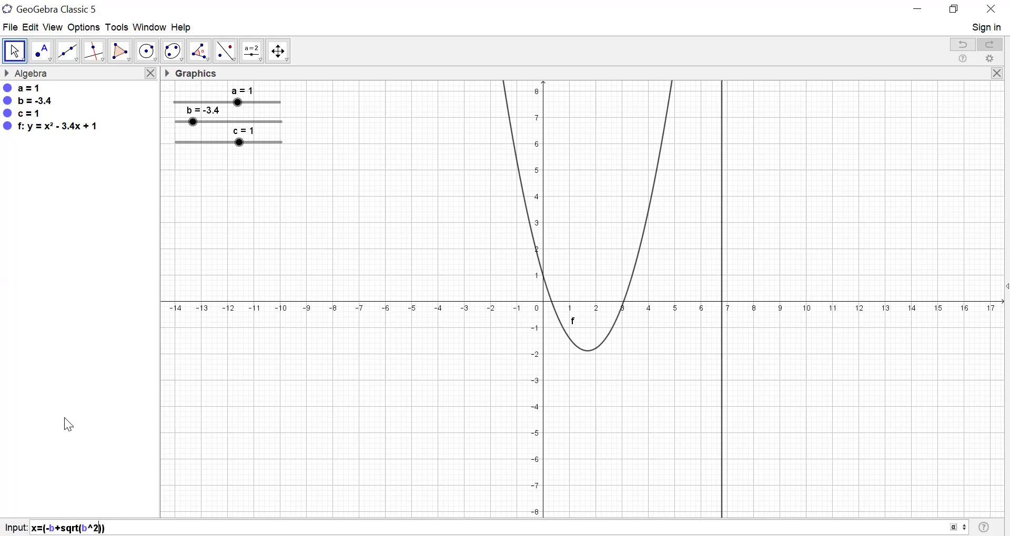
text(-4*)
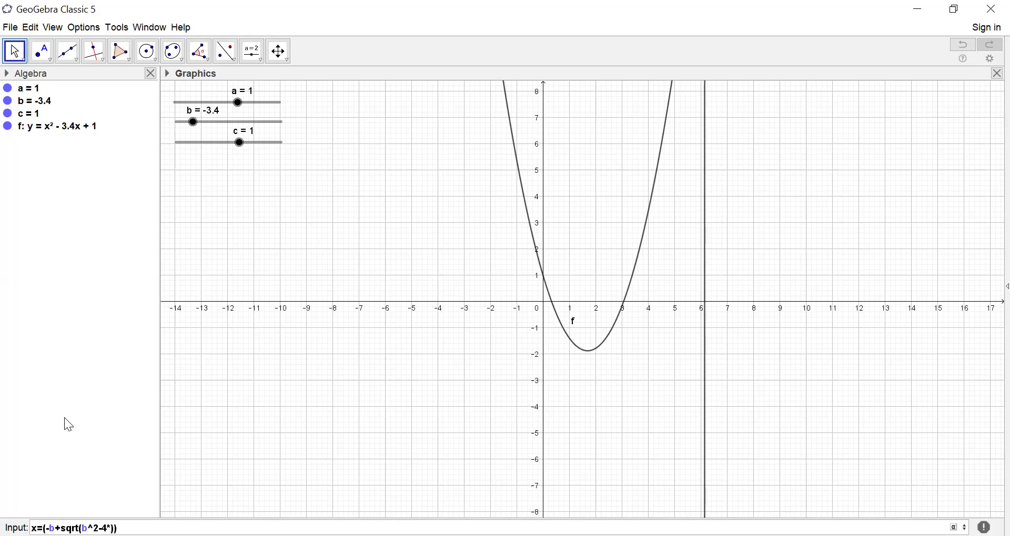
text(a*c)
text(/(2*a)
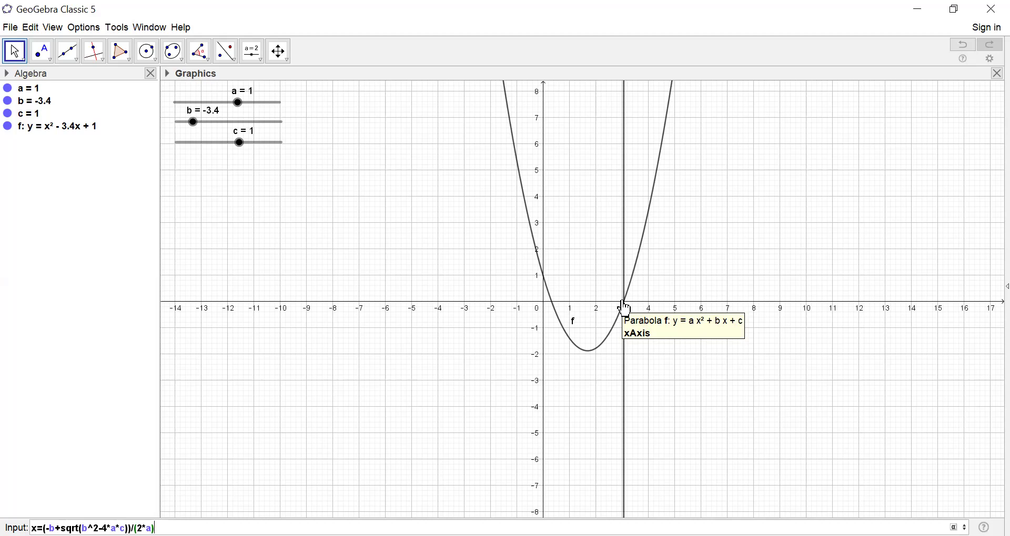
key(Return)
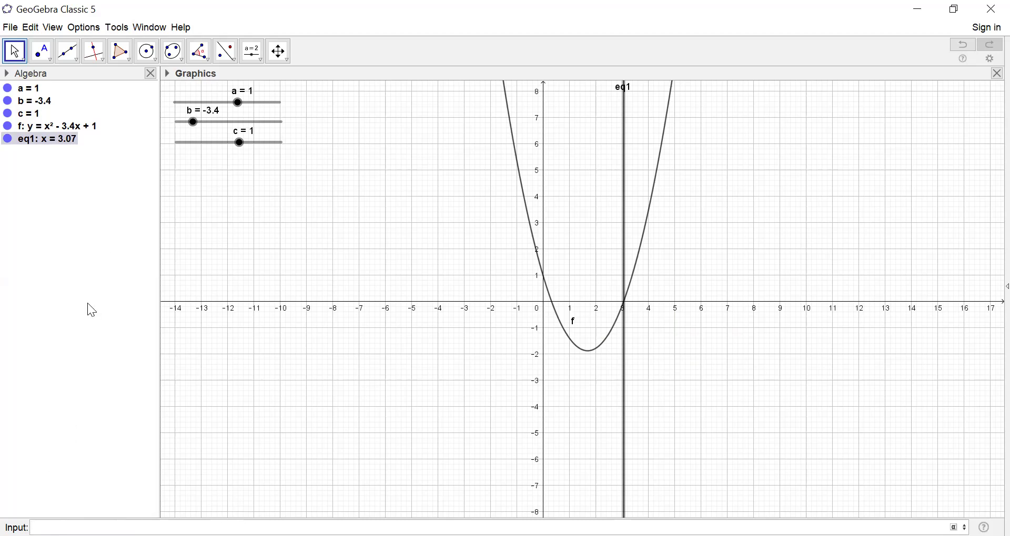
Plot the vertical line x=(-b-sqrt(b^2-4*a*c))/(2*a) through the parabola's smaller x-intercept.
text(x=)
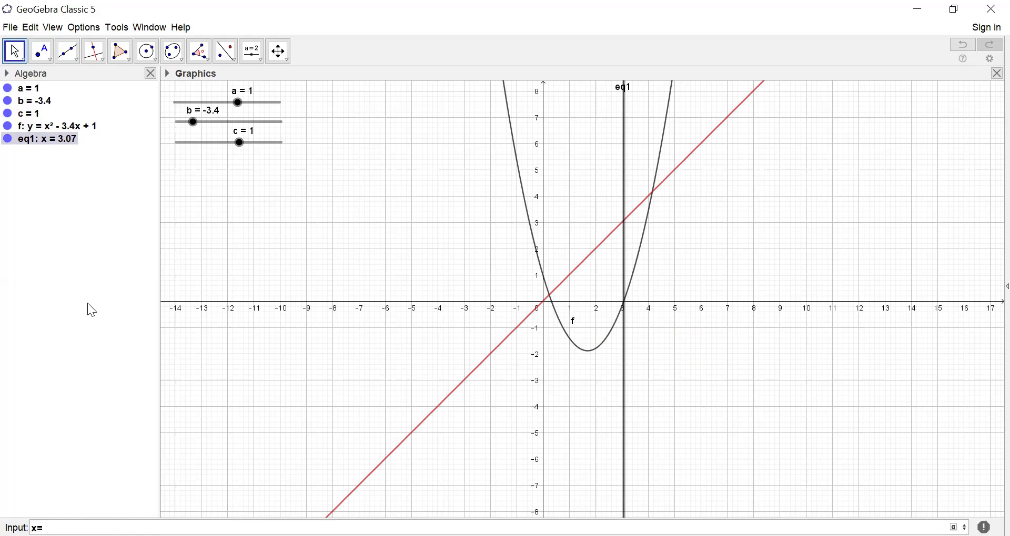
text((-b)
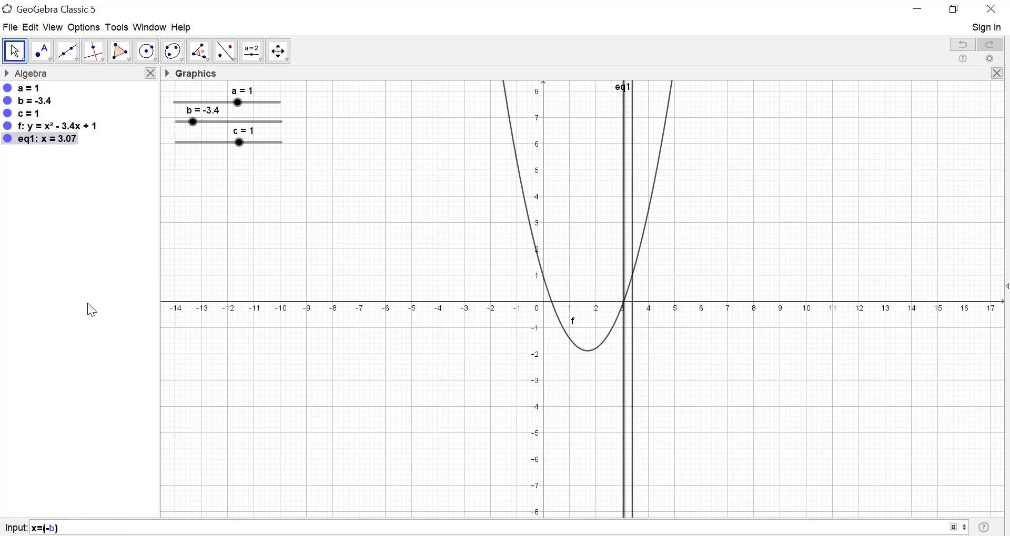
text(-s)
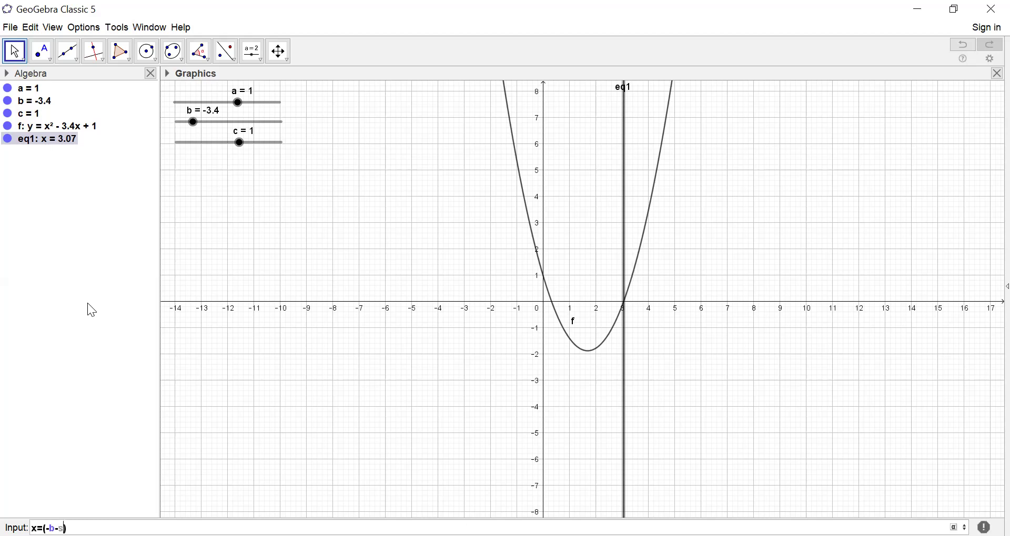
text(qrt(b^2)
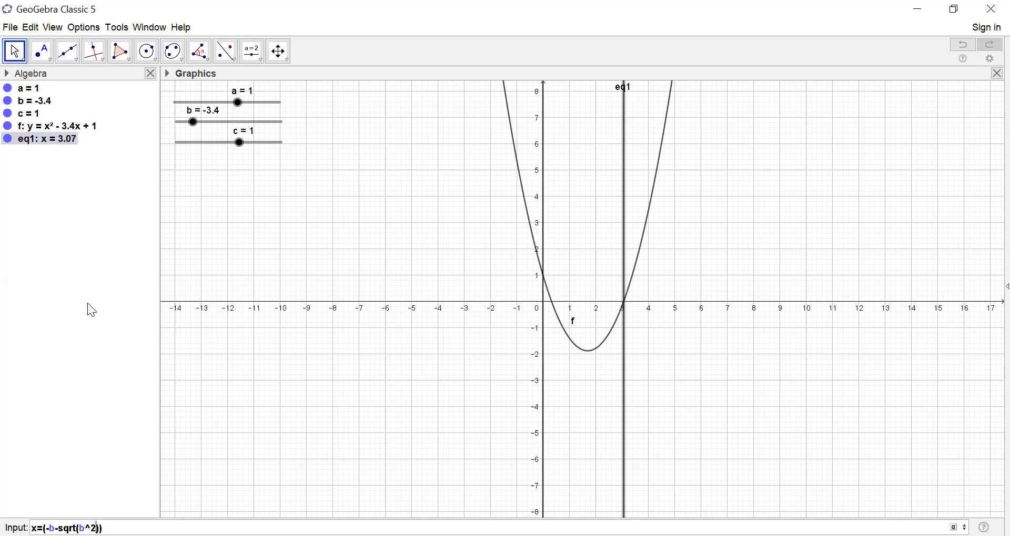
text(-4*)
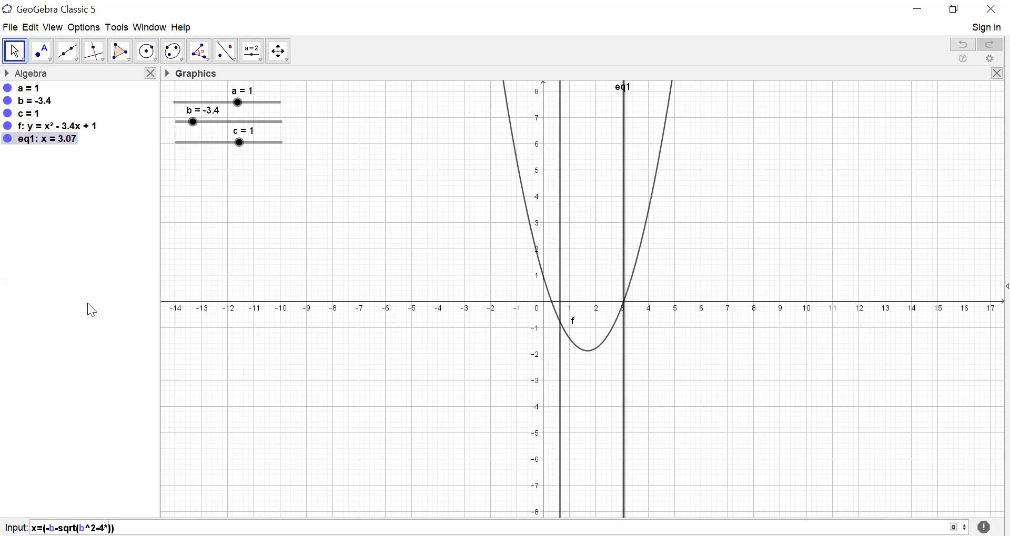
text(a*c)
text(/(2)
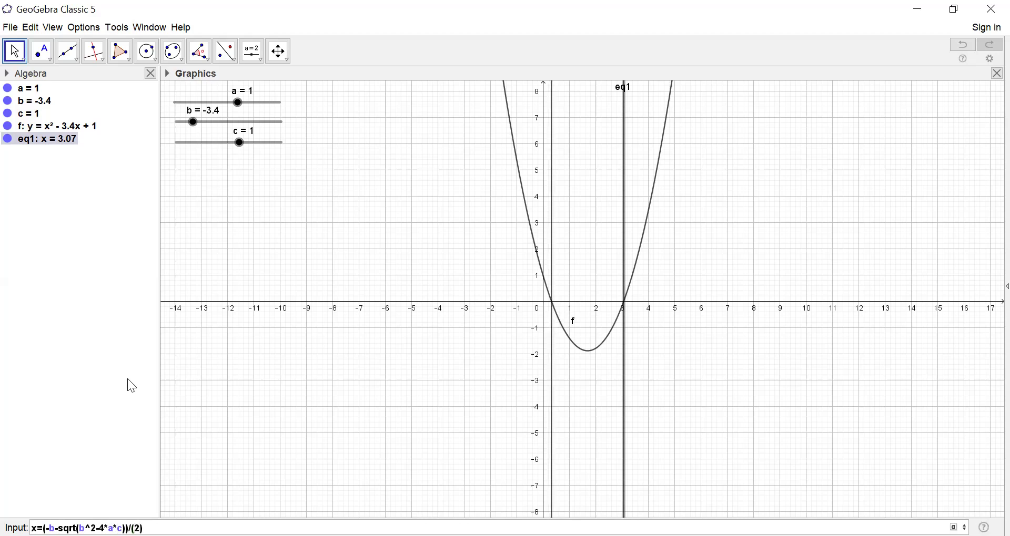
text(*a))
key(Return)
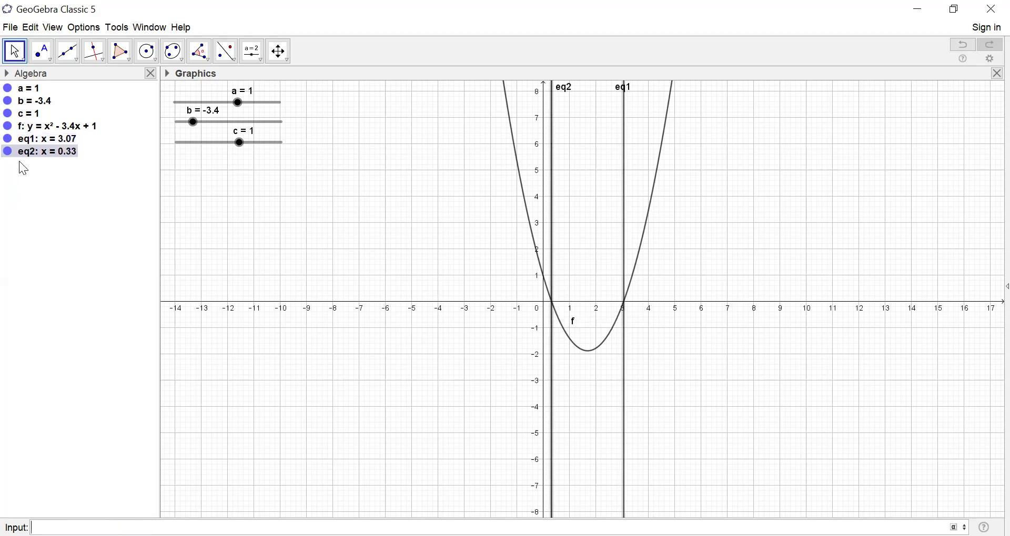
Plot the parabola's axis of symmetry as the vertical line x=-b/(2*a).
mouse_move(28, 152)
text(y)
key(BackSpace)
text(x)
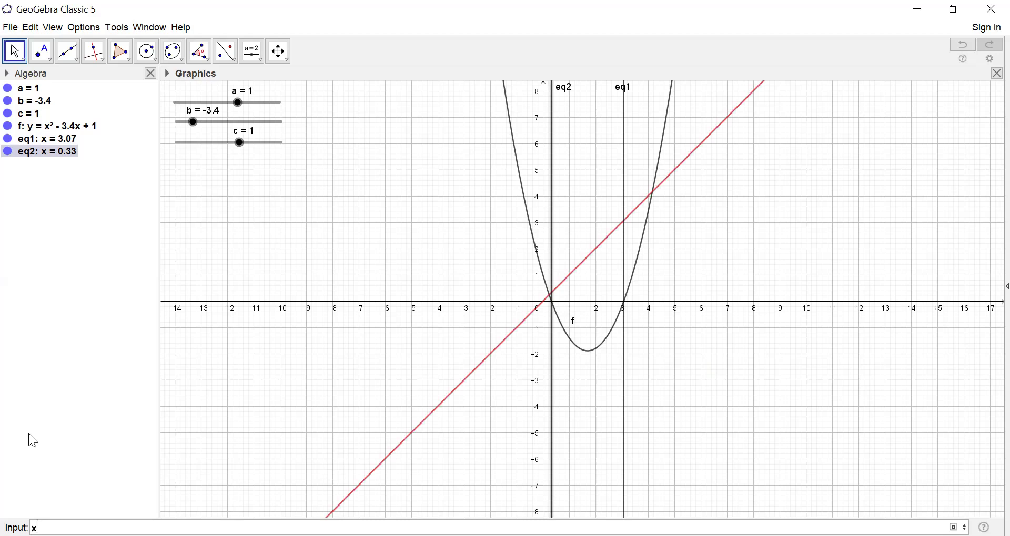
text(=-b)
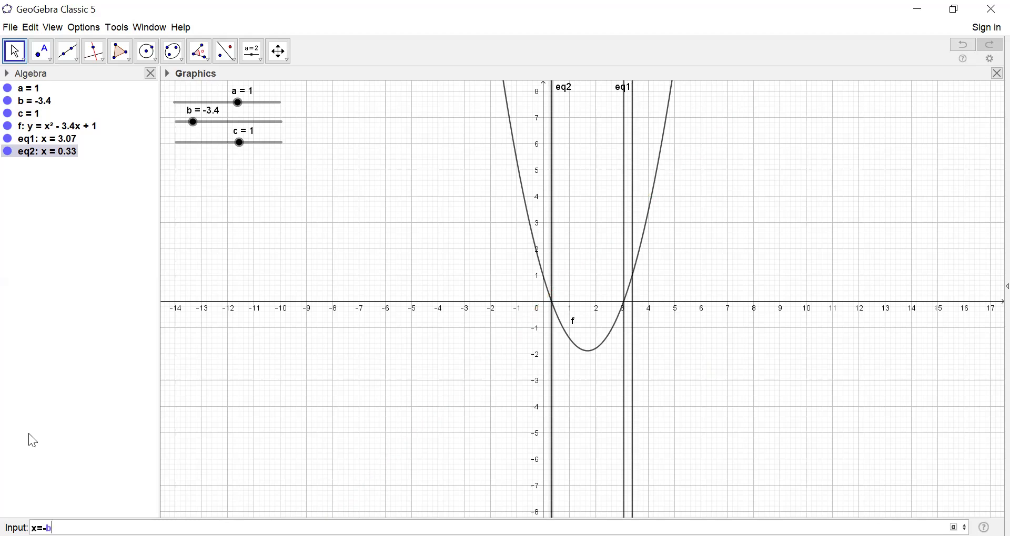
text(/(2)
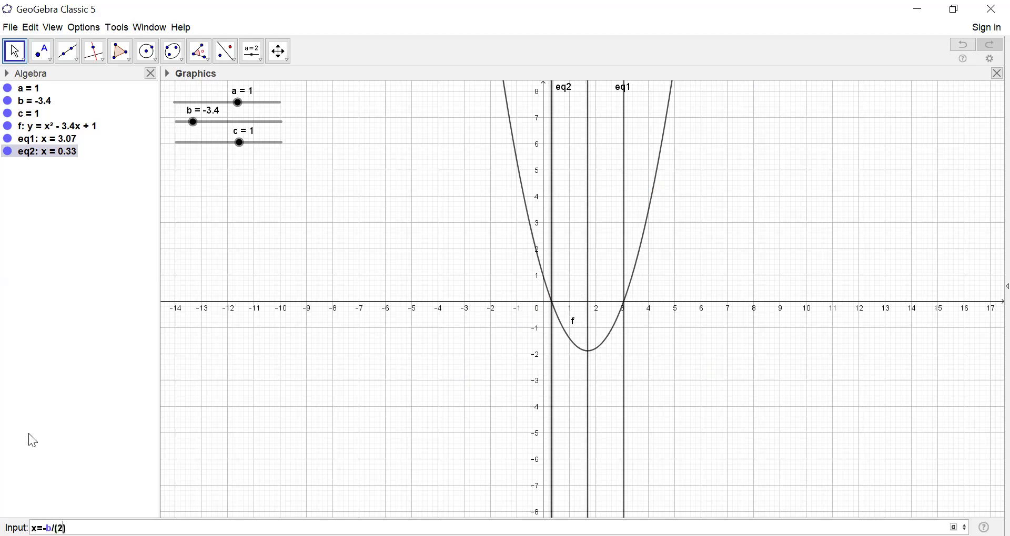
text(*a))
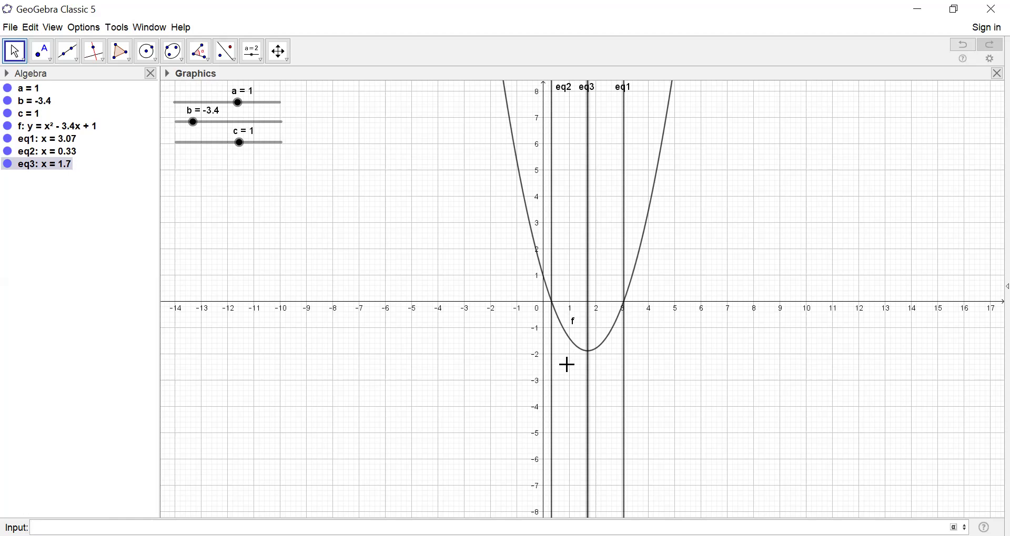
Plot the horizontal line y=(-(b^2-4*a*c))/(4*a) through the parabola's vertex.
text(y=(-(b^)
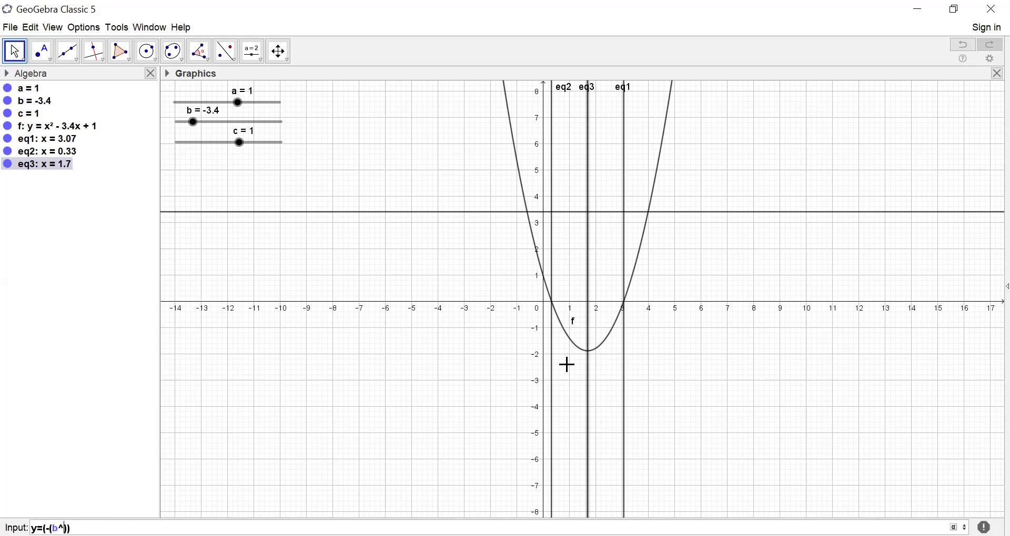
text(2)
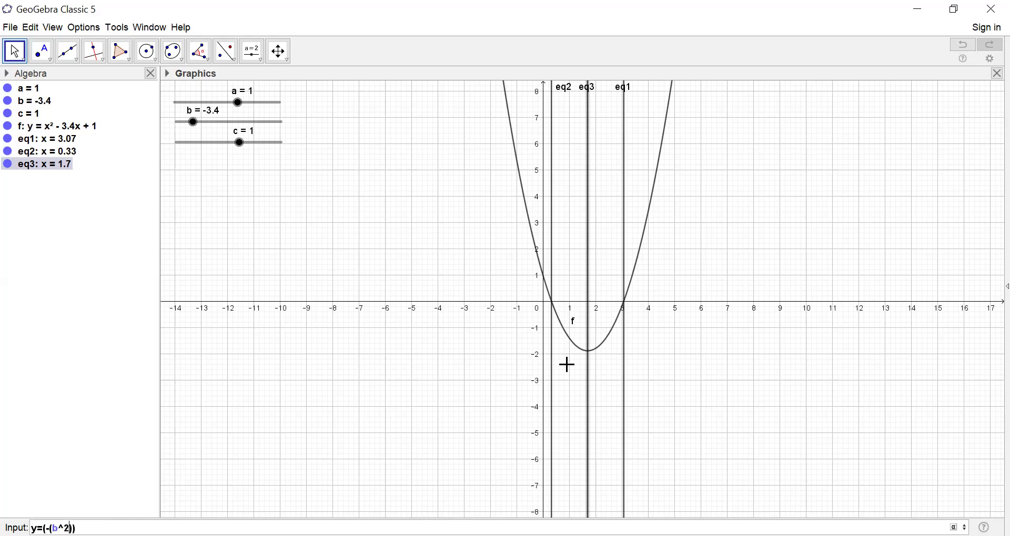
text(-4)
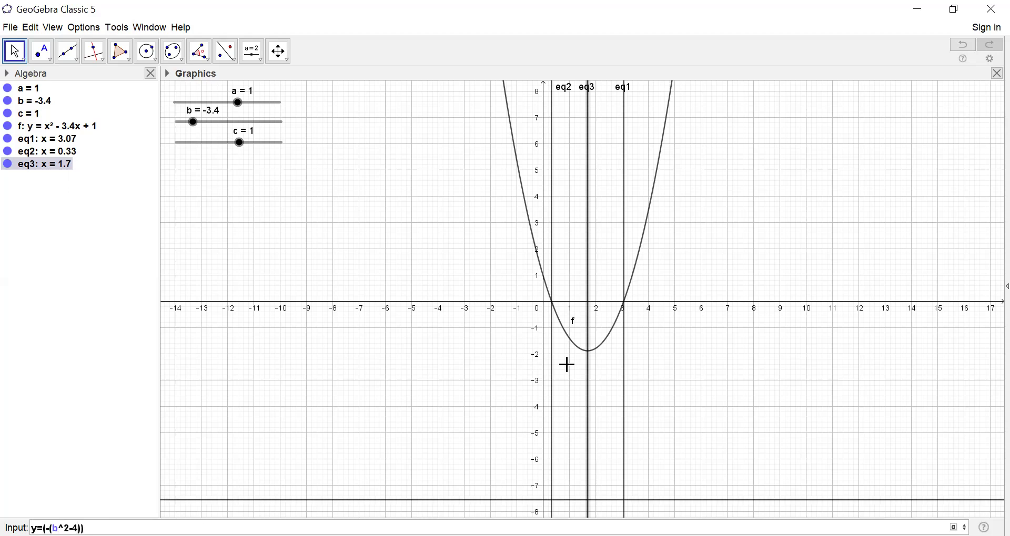
text(*a*c)
text(/(4)
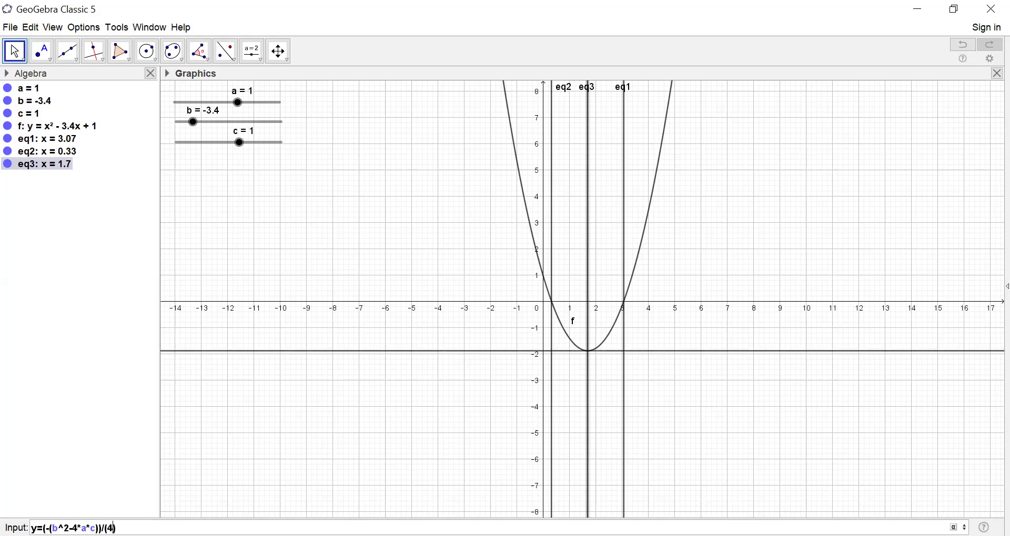
text(*a)
key(Return)
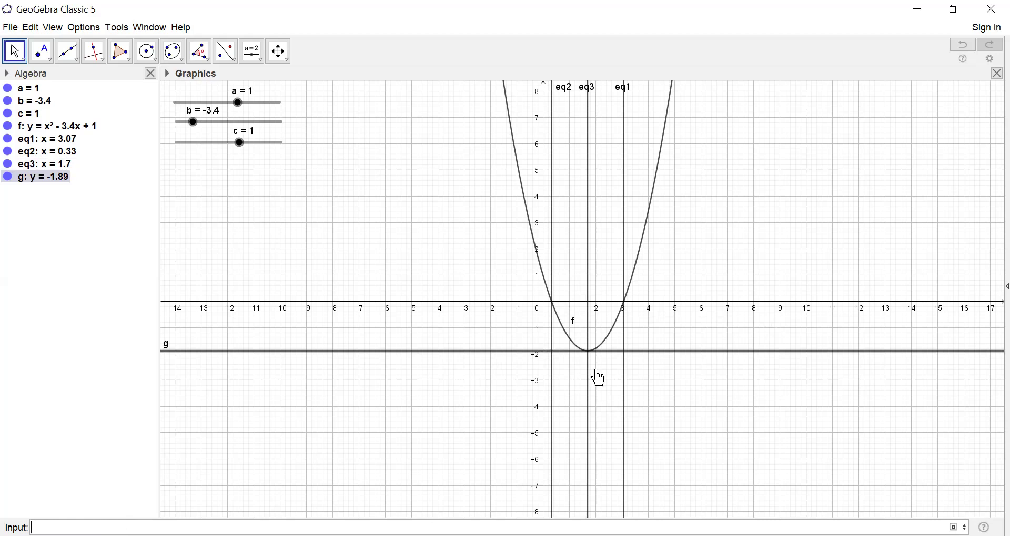
Hide the vertex line, the symmetry axis and both x-intercept lines, leaving the parabola shown.
click(8, 177)
click(7, 164)
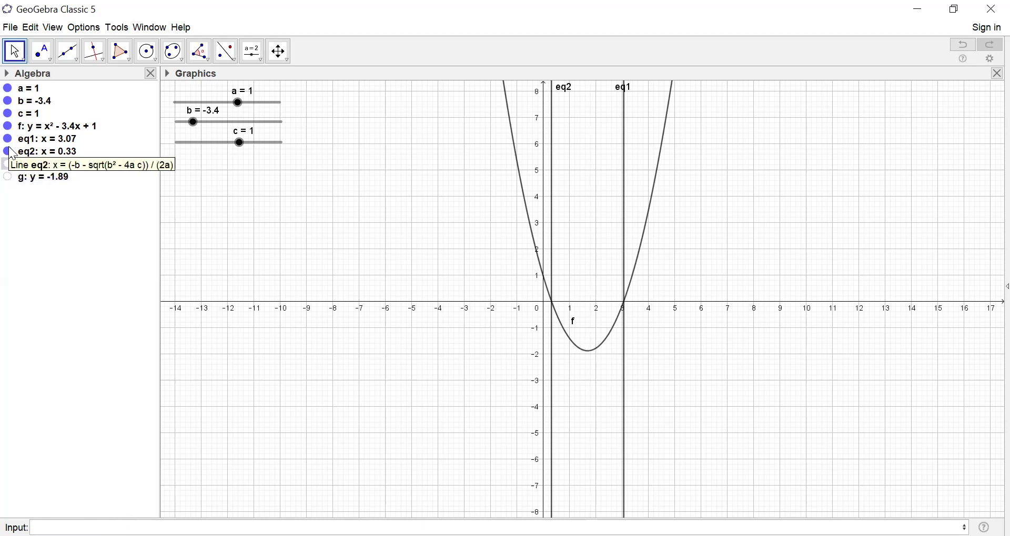
click(8, 152)
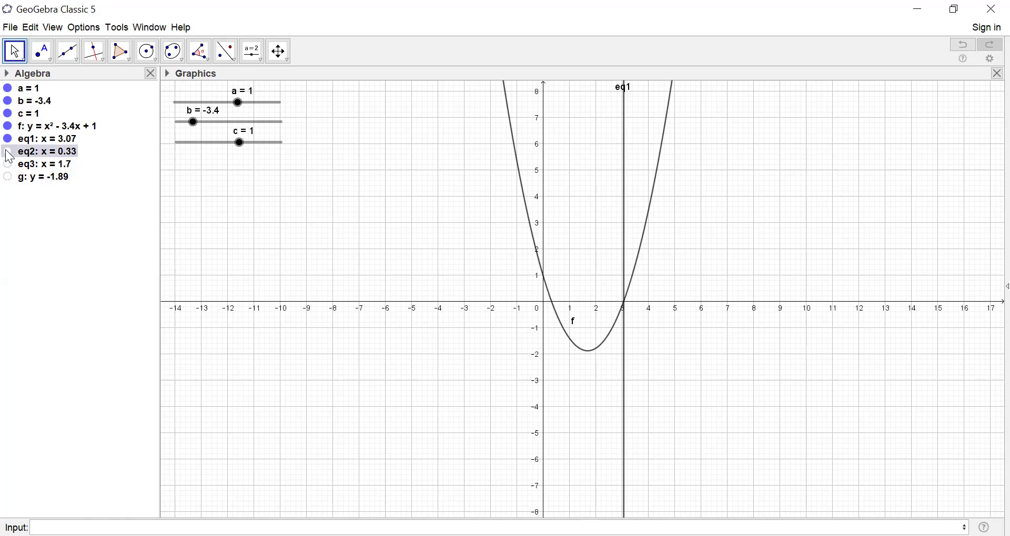
click(6, 138)
click(7, 139)
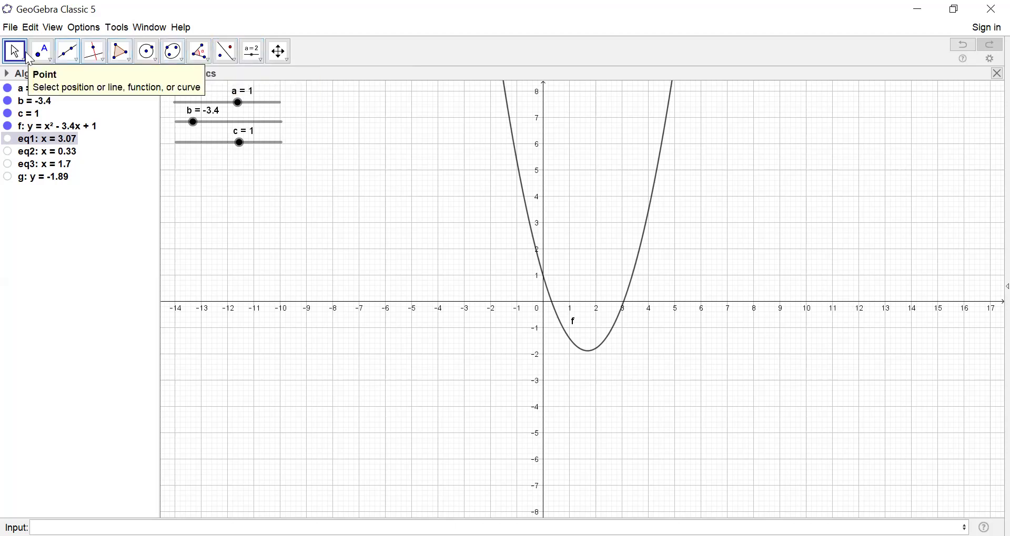
Add the LaTeX text "Menggambar Grafik Fungsi Kuadrat" as a title in the empty area right of the parabola's upper part.
click(251, 57)
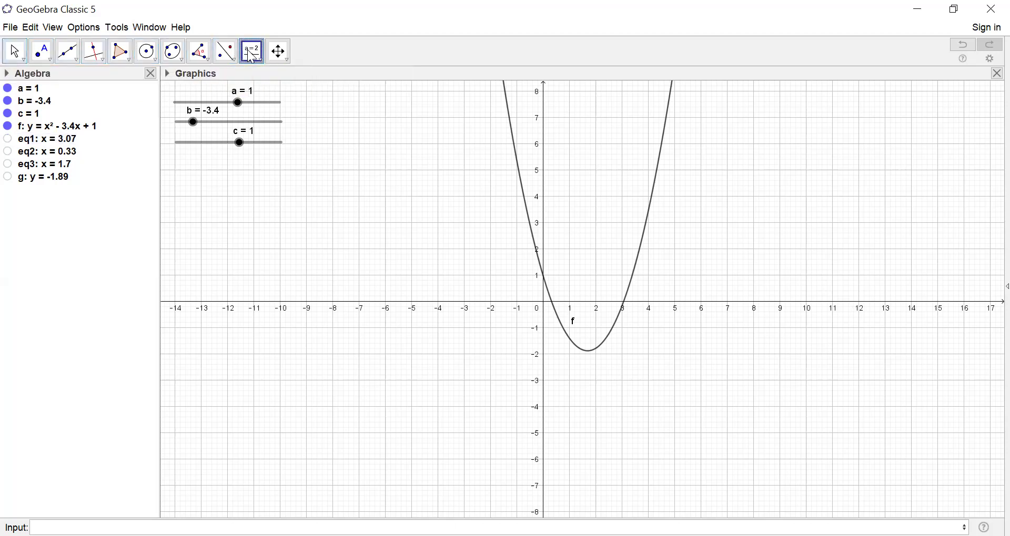
click(252, 56)
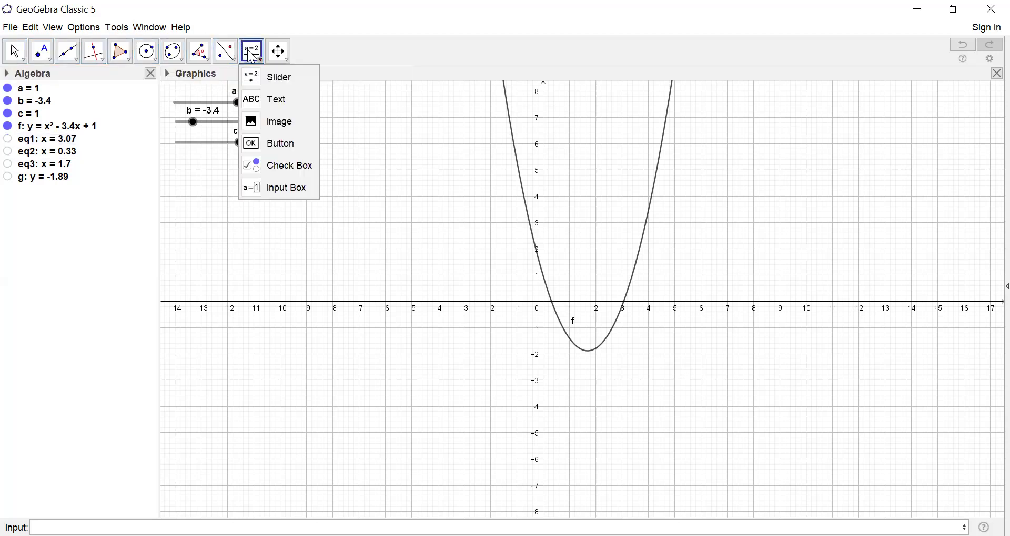
click(258, 99)
click(698, 99)
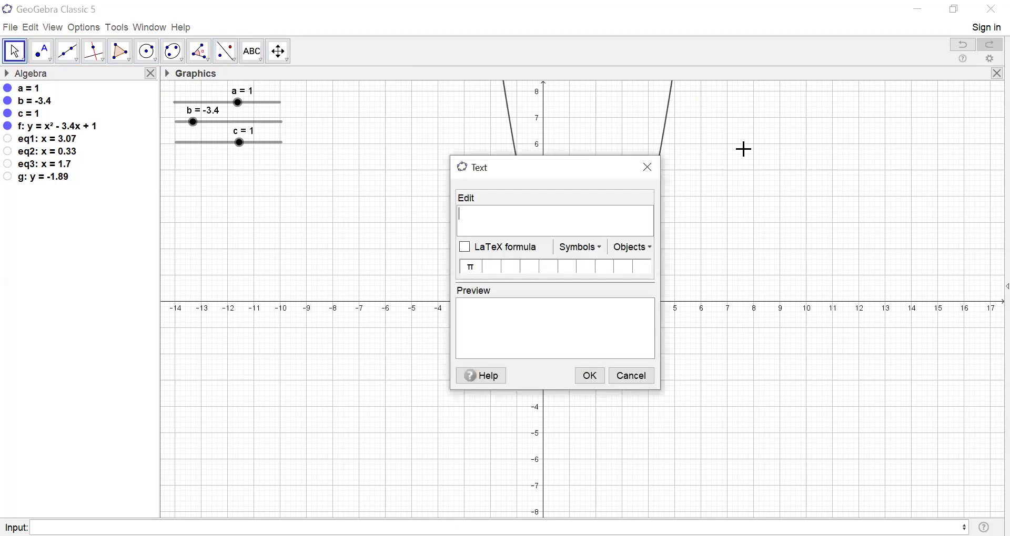
click(465, 248)
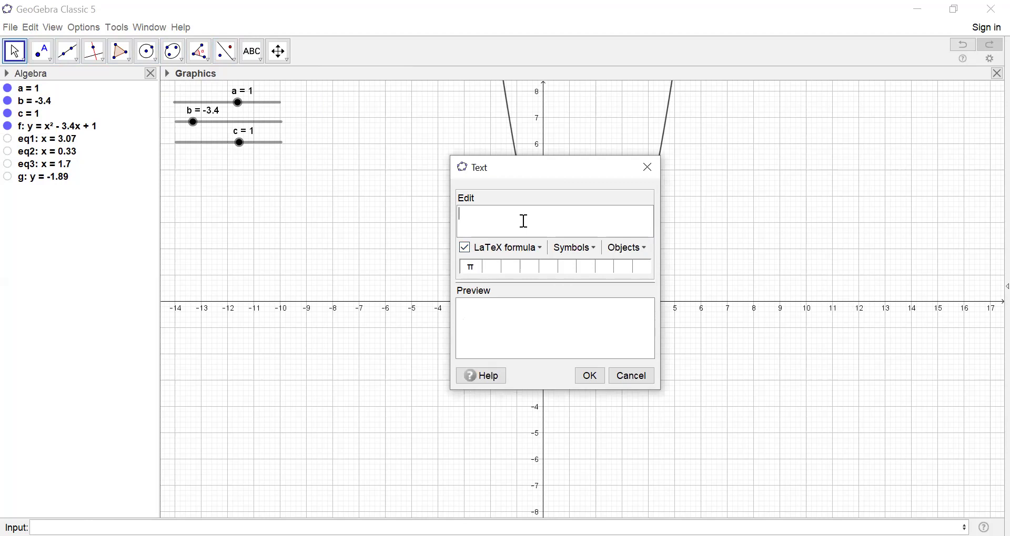
text(Menggambar)
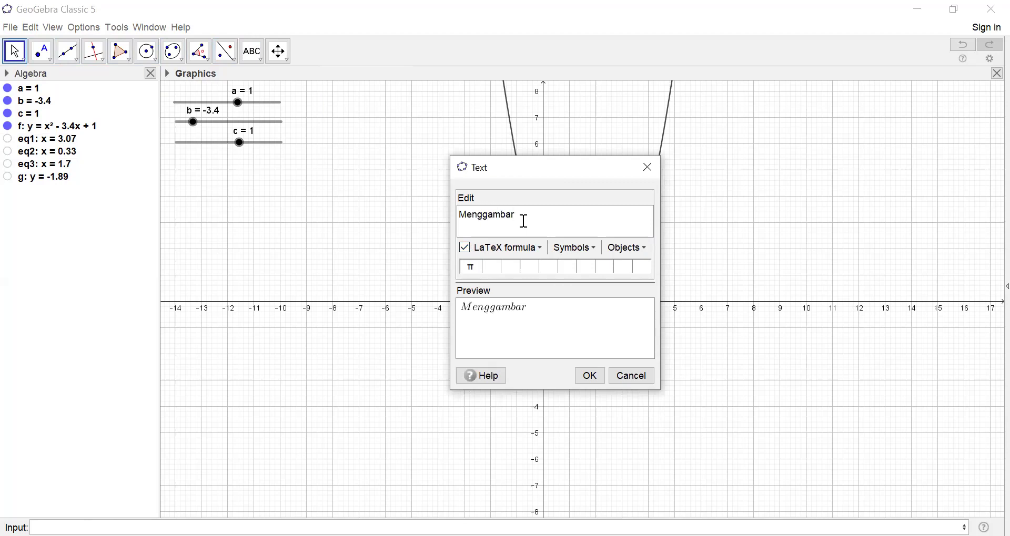
text( Grafik Fungsi Kuadrat)
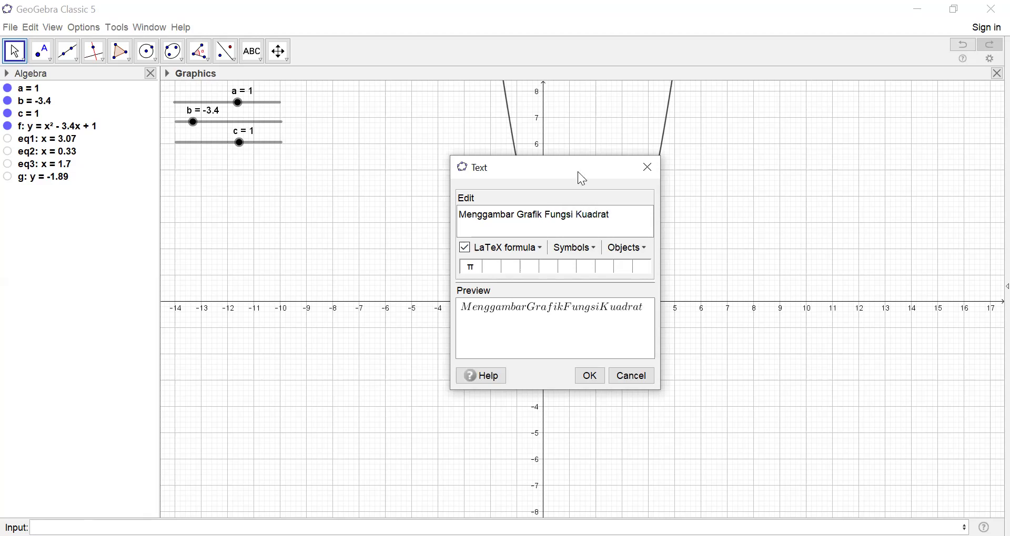
click(589, 377)
drag(845, 118, 885, 111)
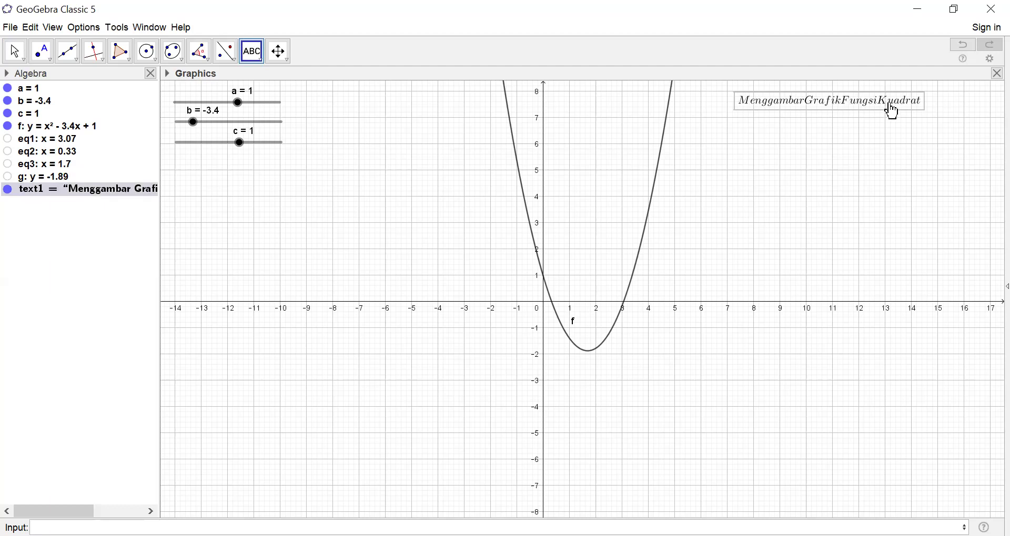
Format the title text in medium size and bold.
right_click(893, 111)
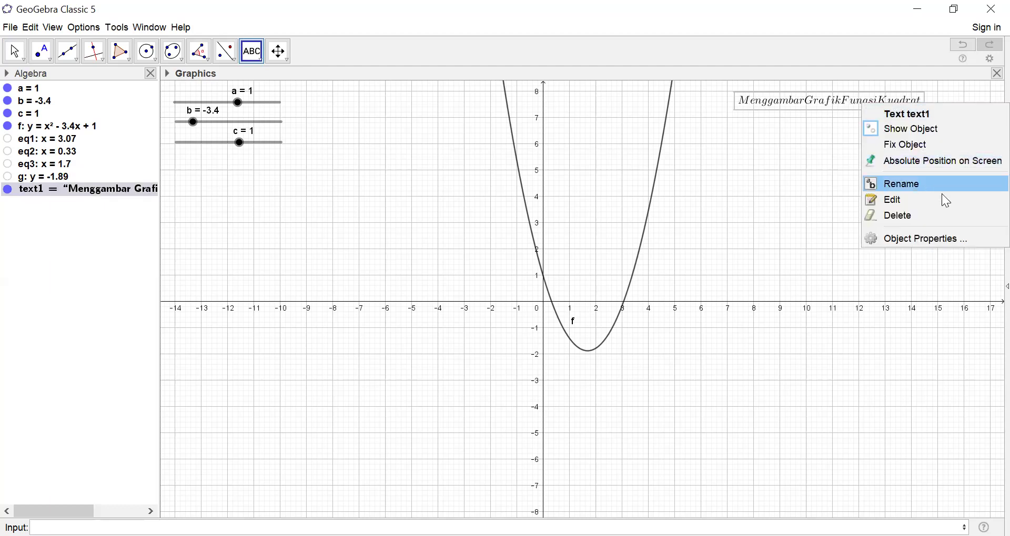
click(936, 239)
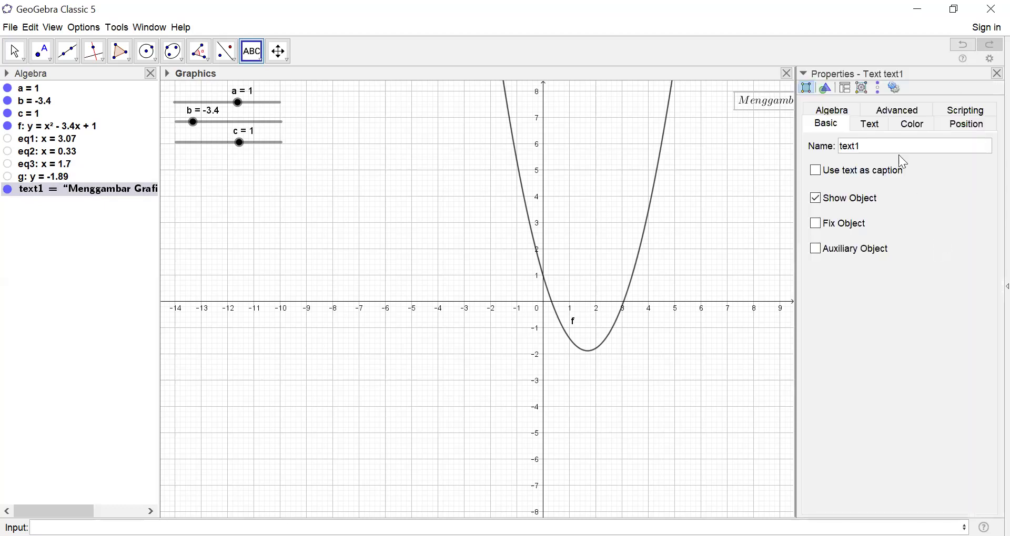
click(873, 126)
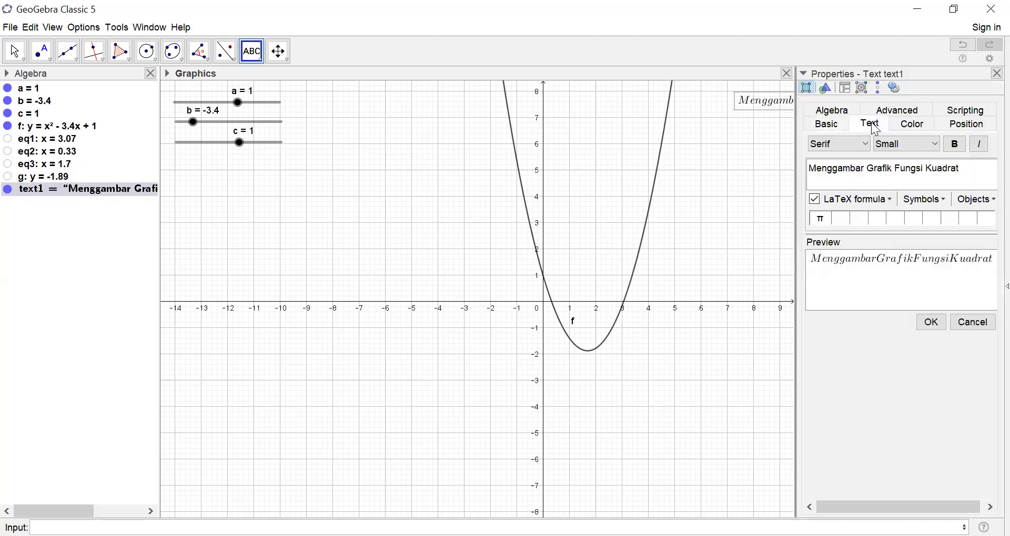
click(940, 146)
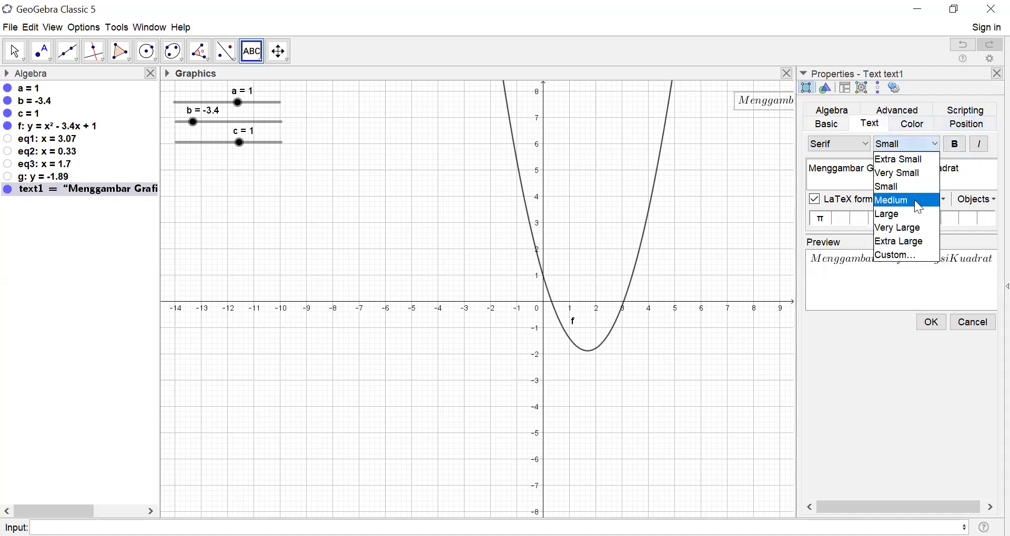
click(914, 201)
click(956, 145)
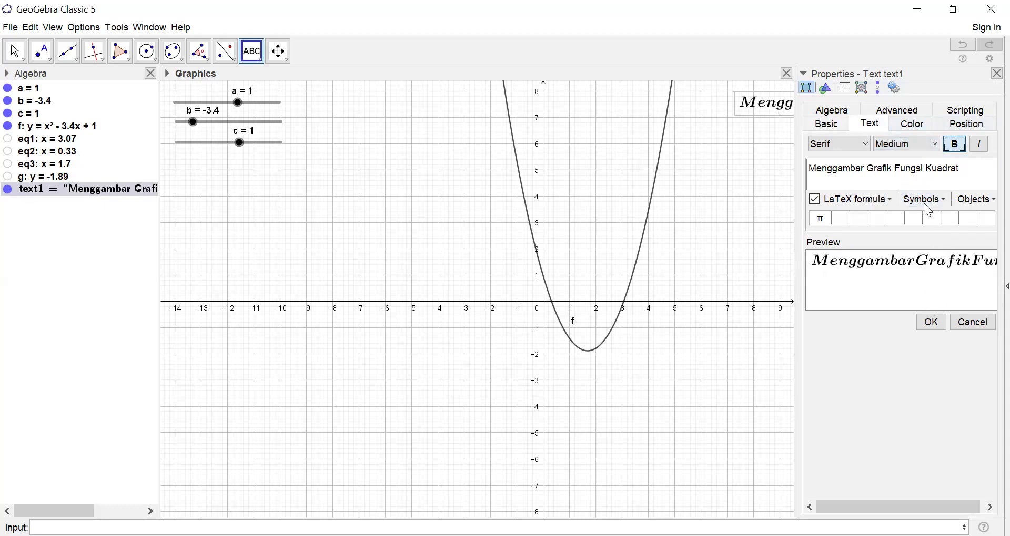
Give the title a light yellow background (255, 255, 153) and shift it so the whole text fits in the graph.
click(915, 126)
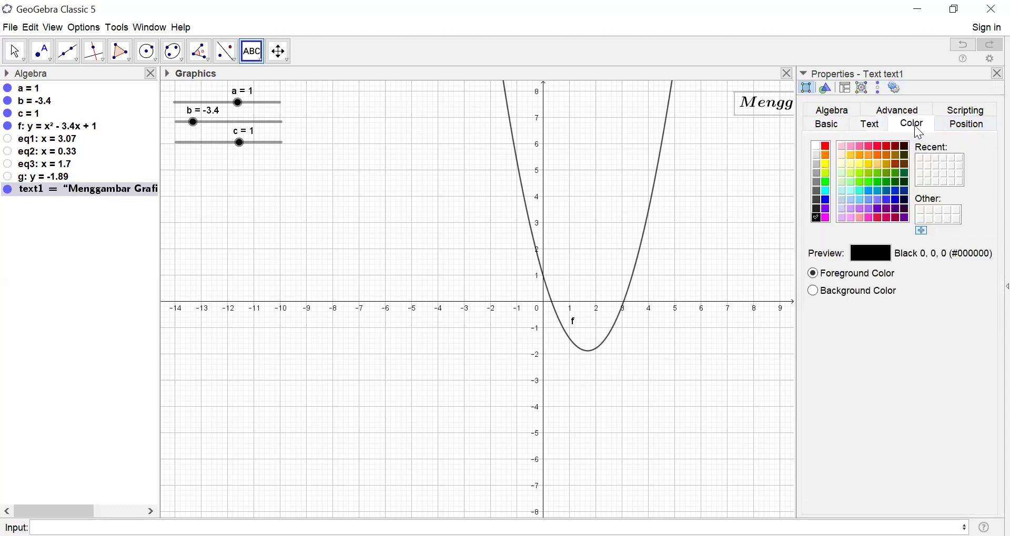
click(813, 292)
click(848, 164)
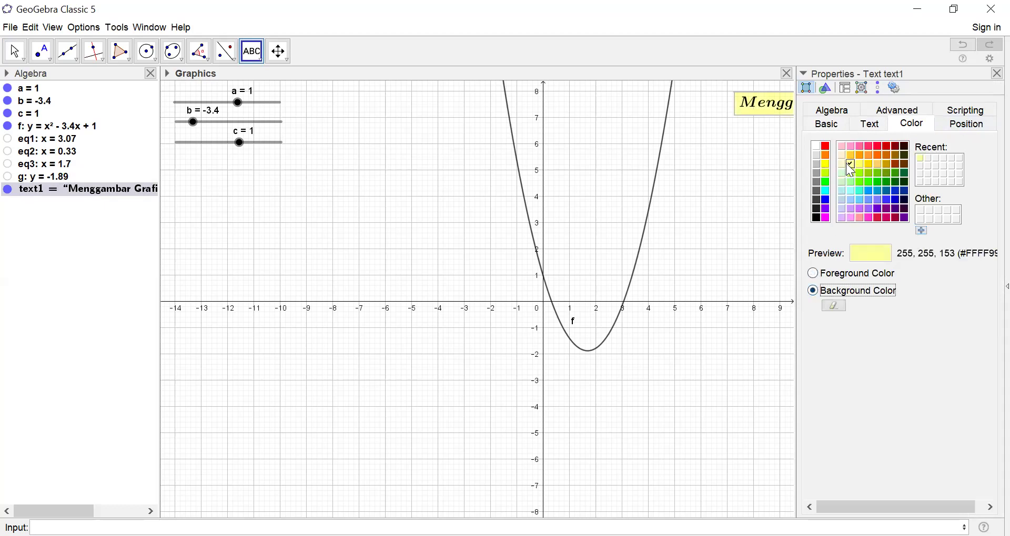
click(998, 73)
drag(899, 118, 873, 121)
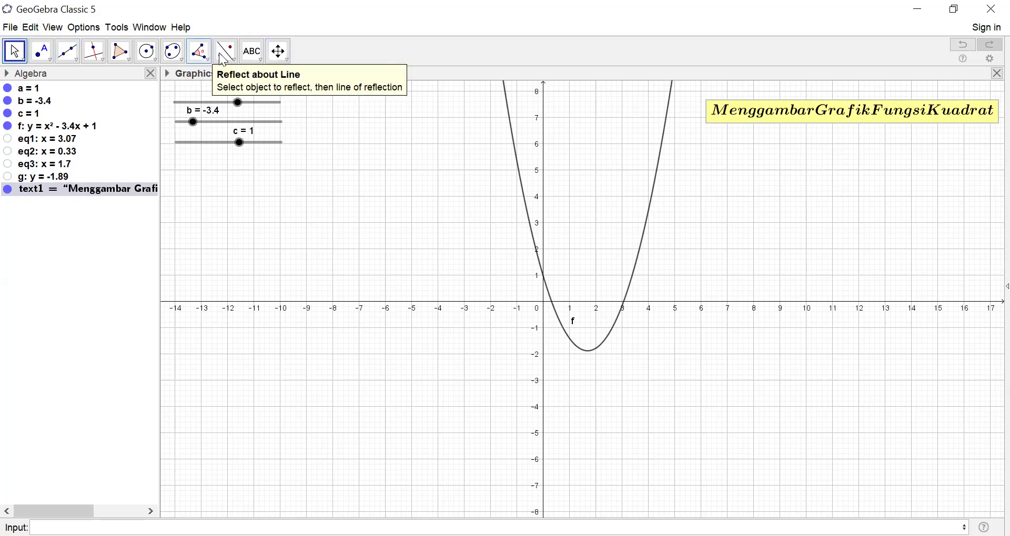
Start a LaTeX text below the title reading y=ax^2+, with a inserted as a linked slider object.
click(251, 53)
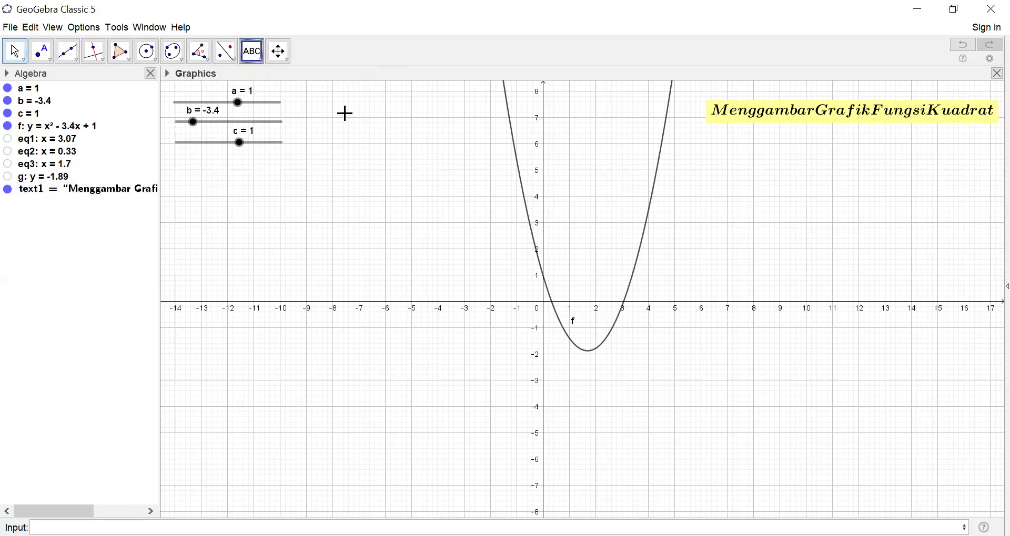
click(730, 141)
click(466, 247)
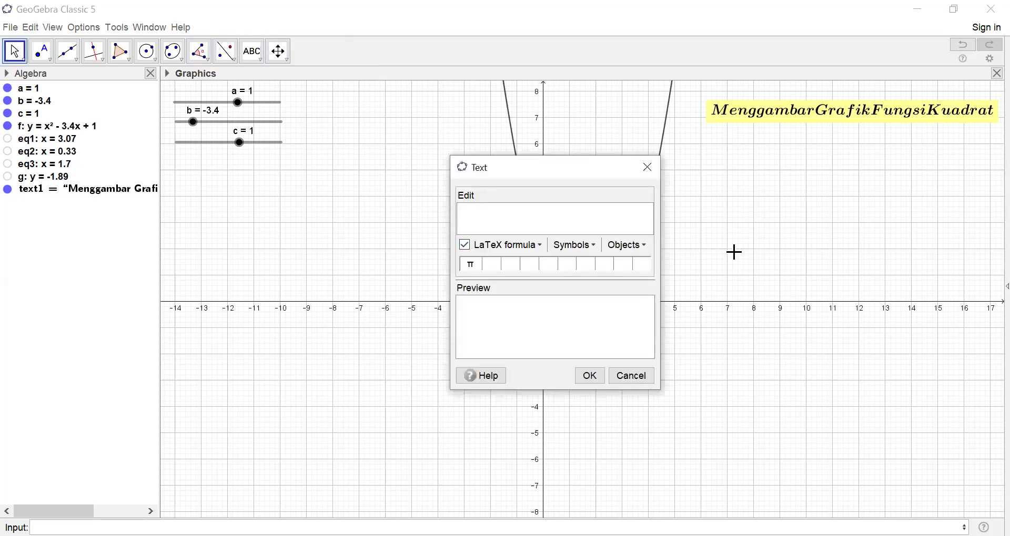
text(y=)
click(643, 243)
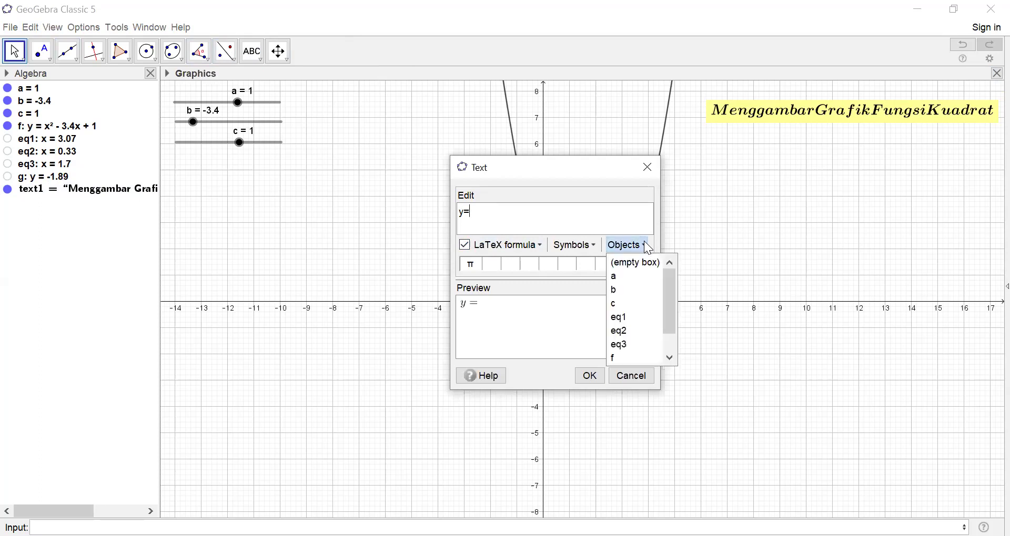
click(618, 277)
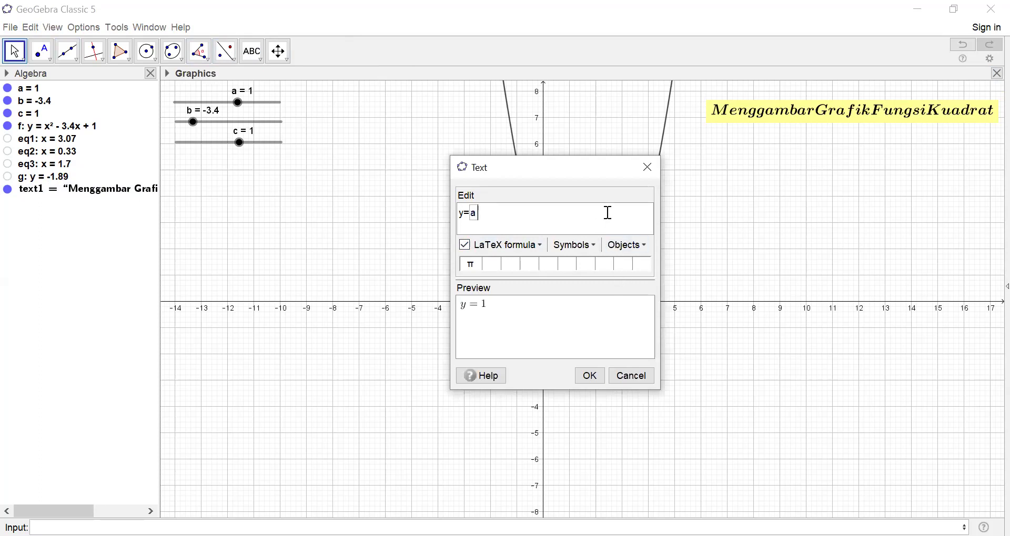
text(x^2+)
Complete the equation text with bx+c using linked objects b and c, and place it centered beneath the title.
click(651, 247)
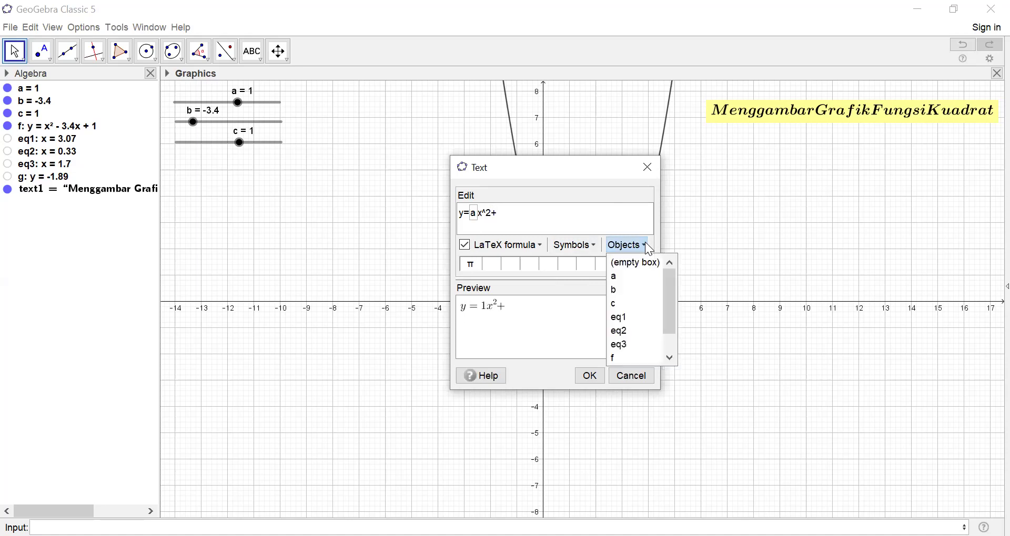
click(627, 290)
text(x+)
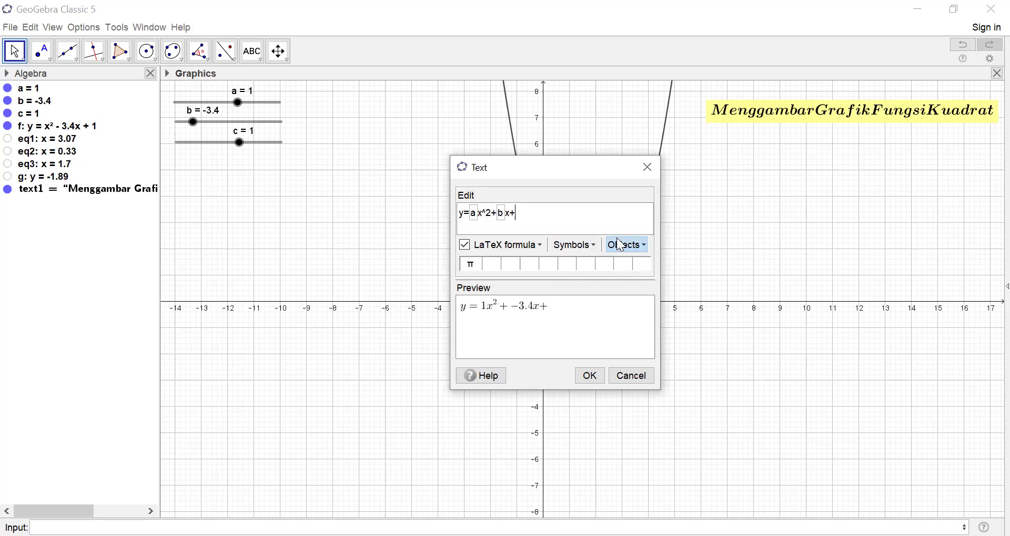
click(649, 246)
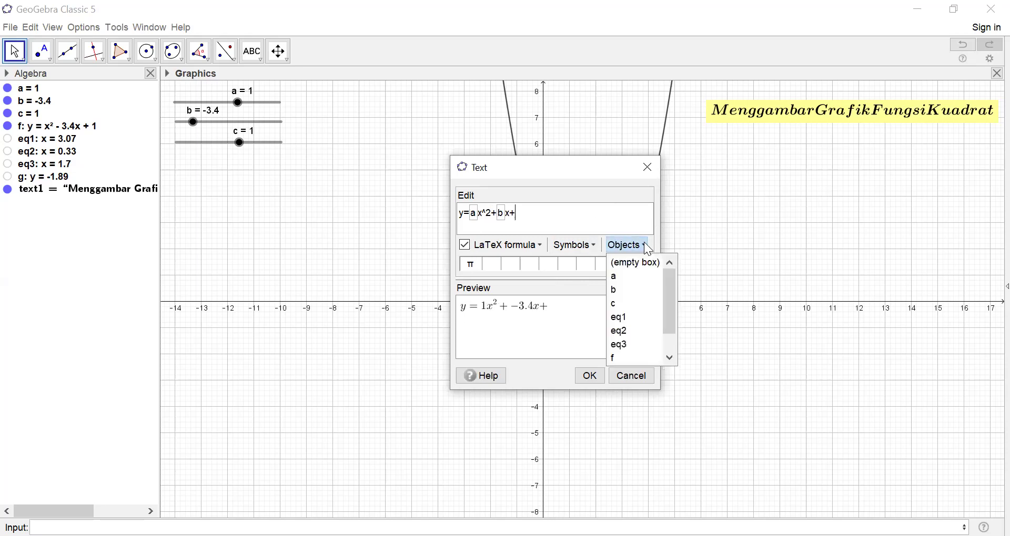
click(618, 305)
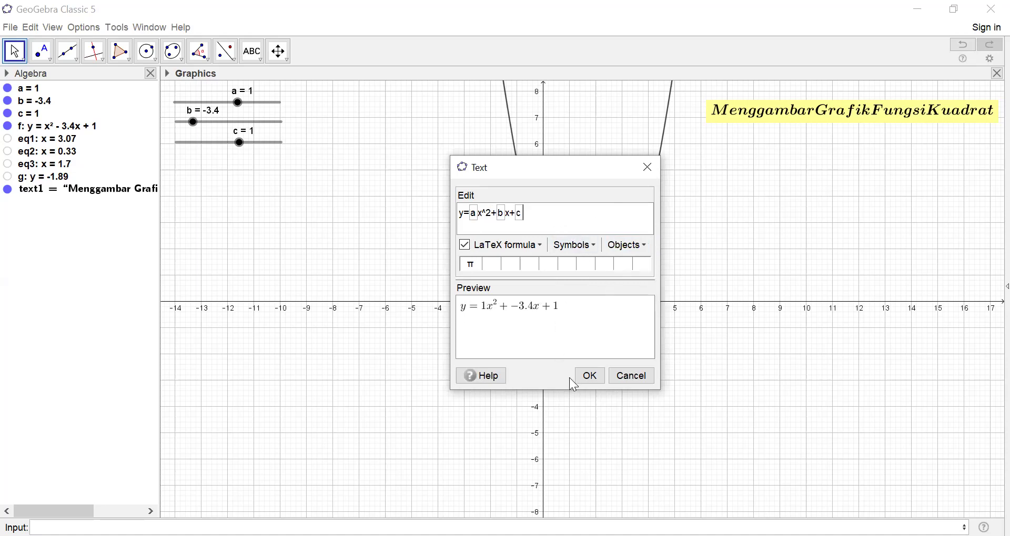
click(585, 375)
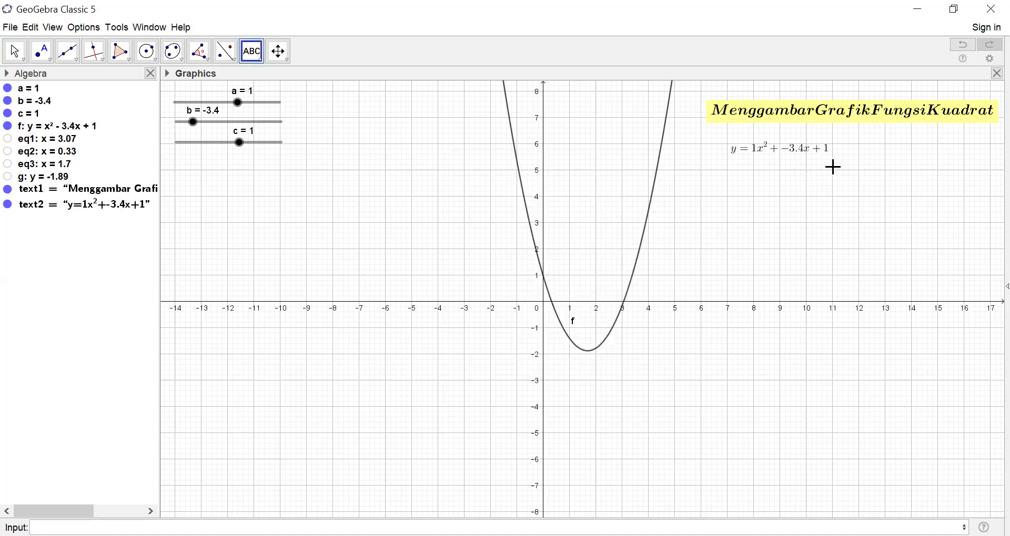
drag(834, 153, 888, 154)
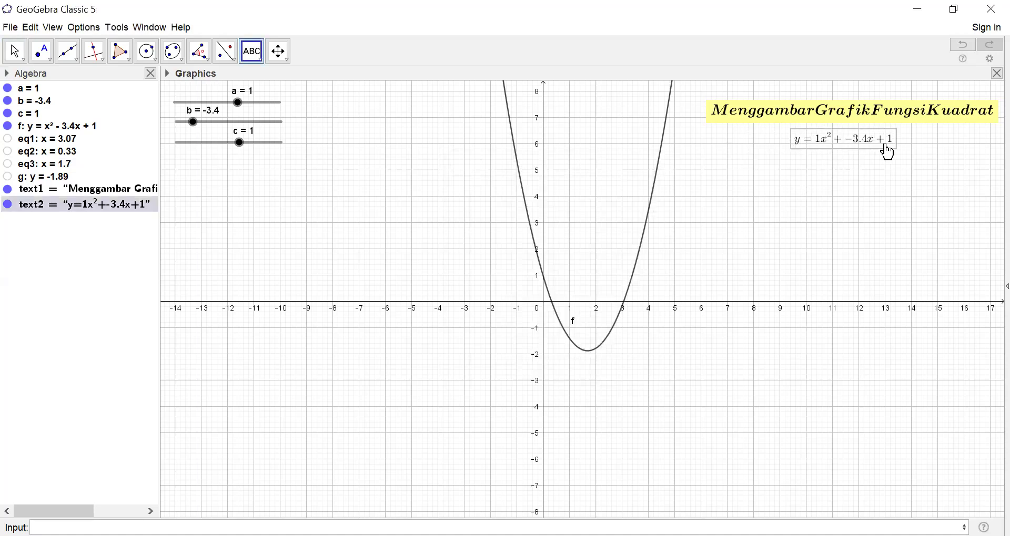
Format the equation text beneath the title in medium size and bold.
right_click(887, 152)
click(918, 276)
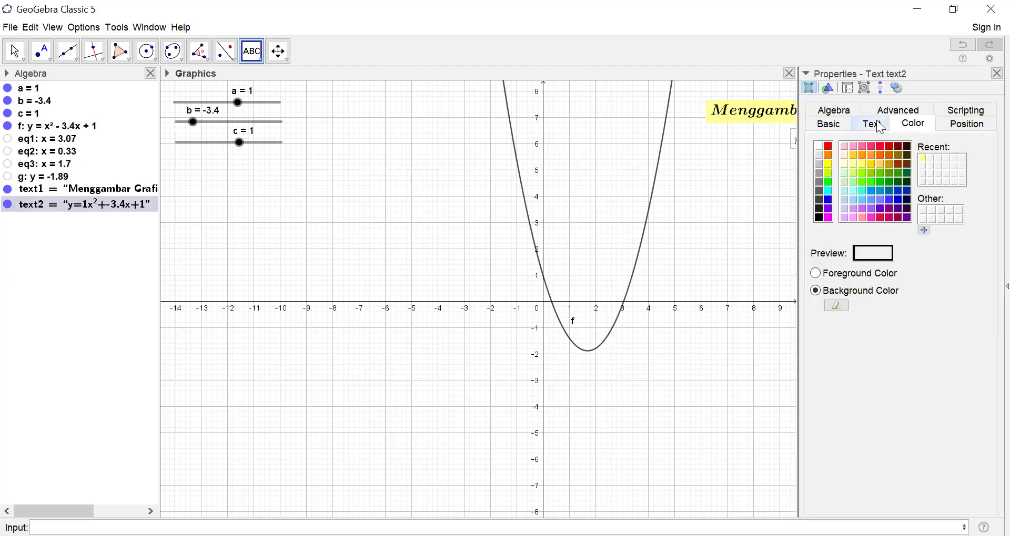
click(877, 124)
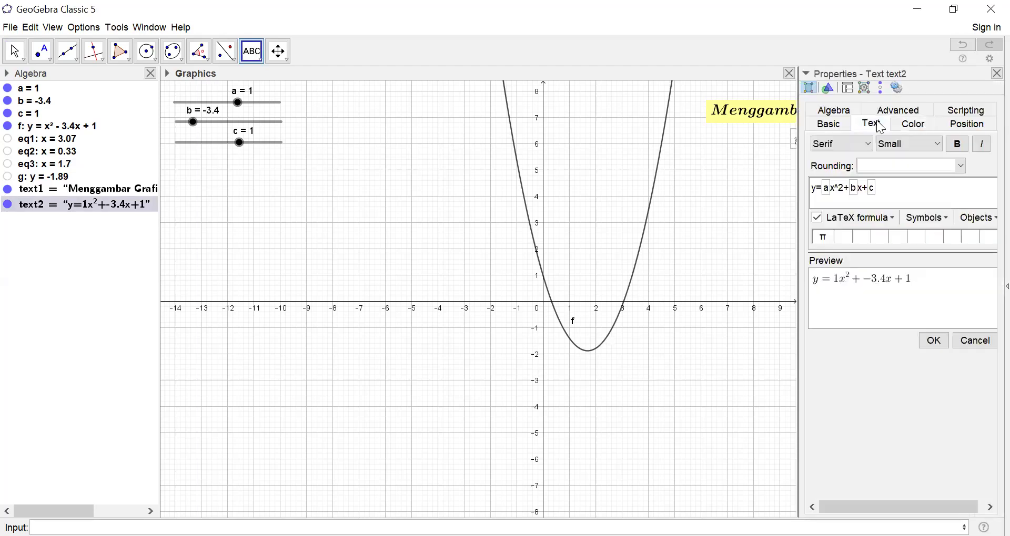
click(938, 145)
click(907, 196)
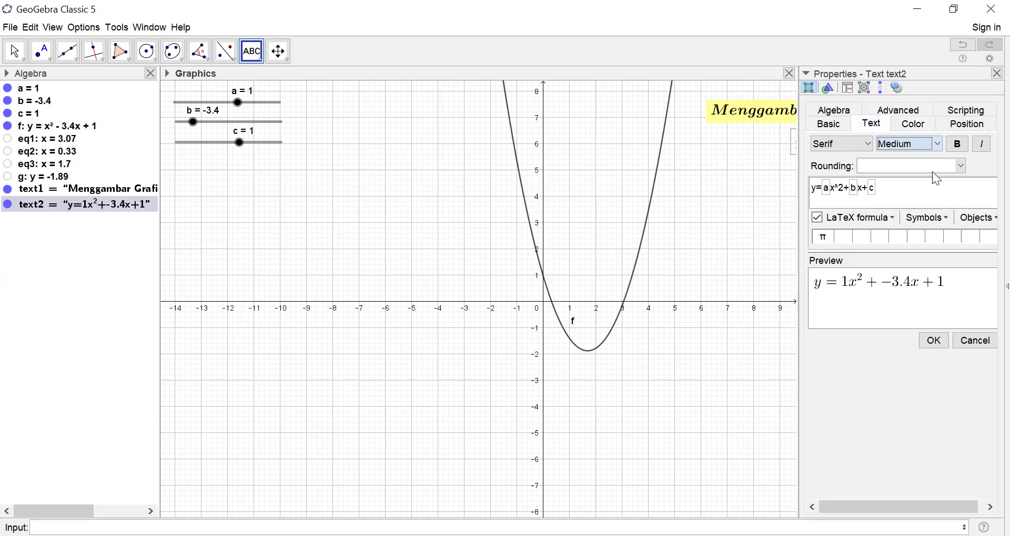
click(960, 144)
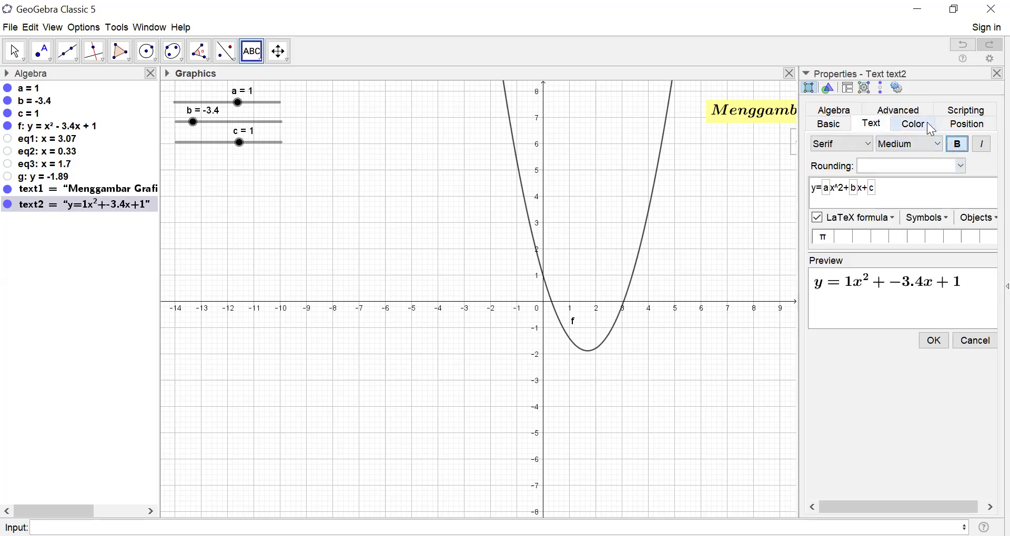
Give the equation text a pink background (255, 192, 203).
click(930, 126)
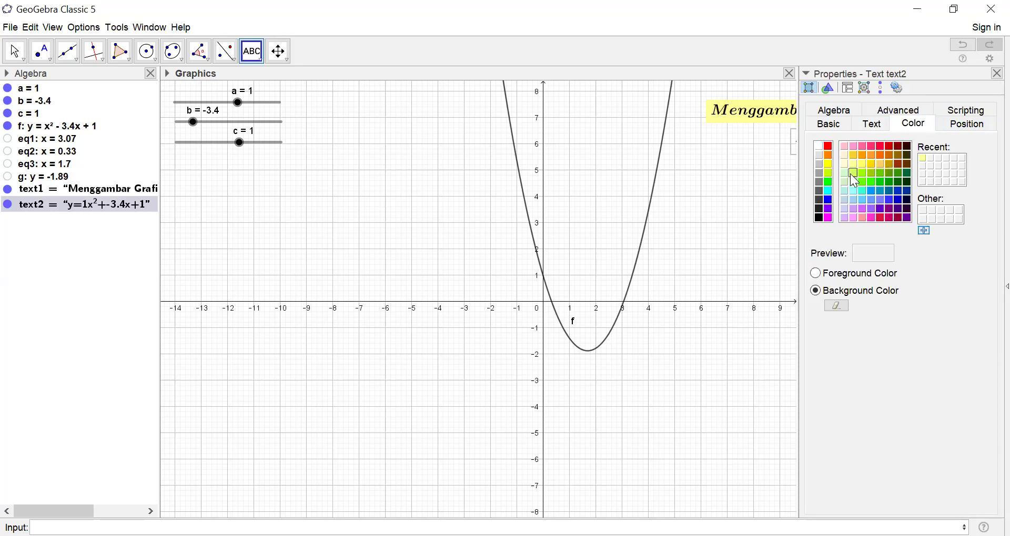
click(844, 146)
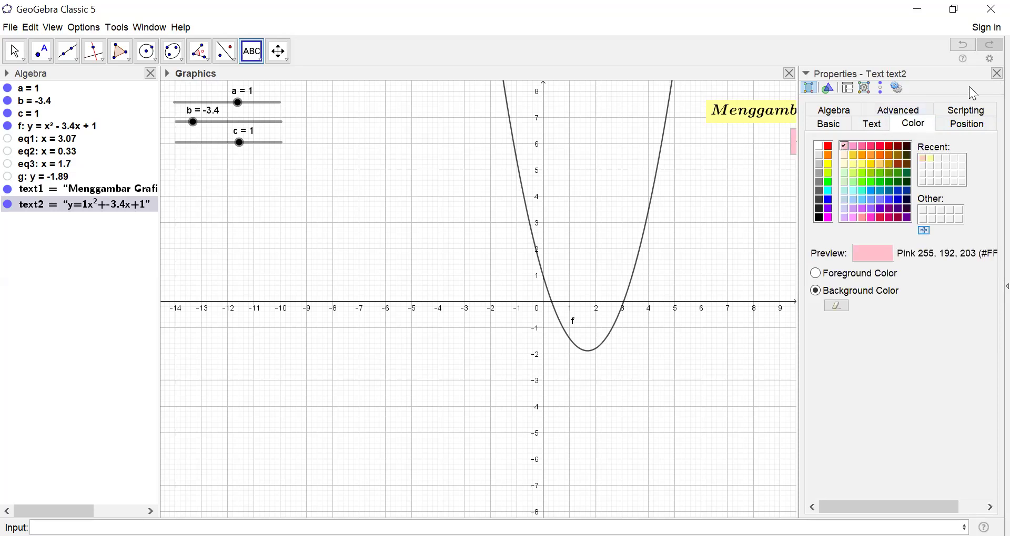
click(997, 74)
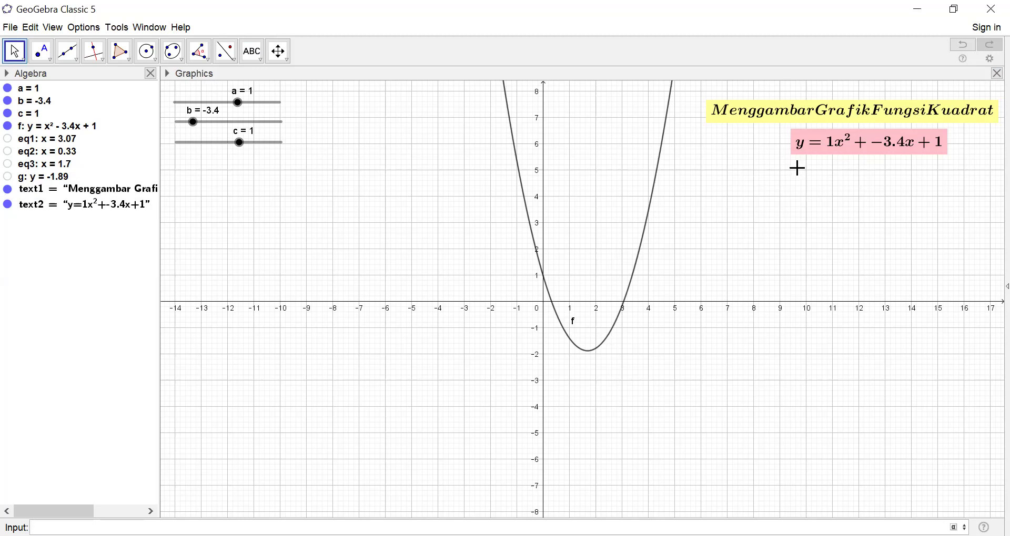
Create an input box captioned a, linked to slider a, below the equation text near its left end.
click(253, 51)
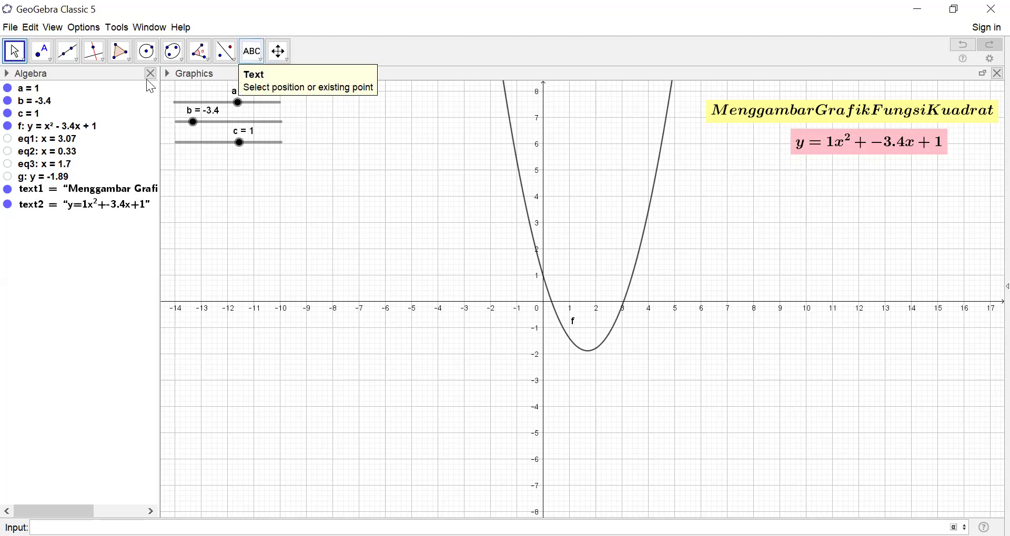
click(251, 56)
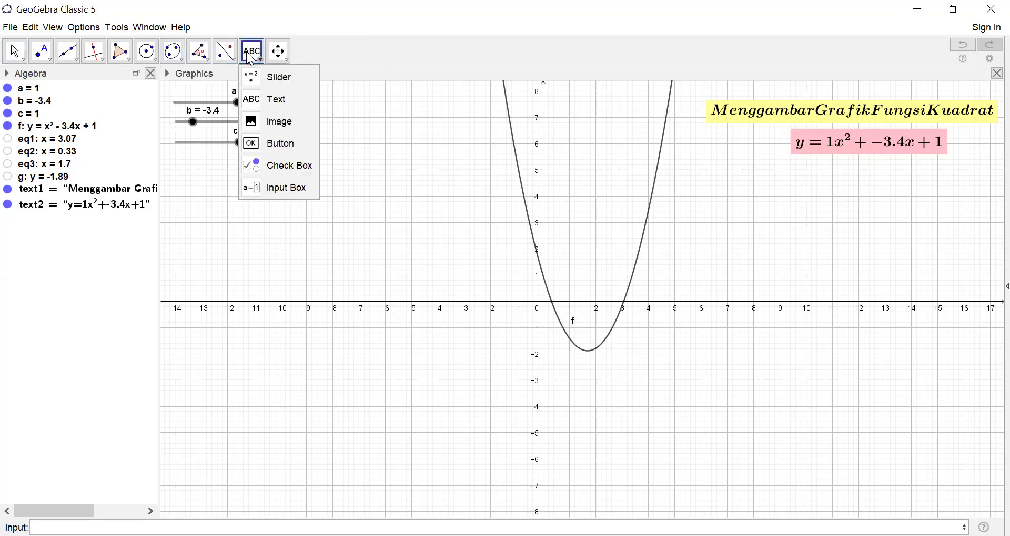
click(254, 189)
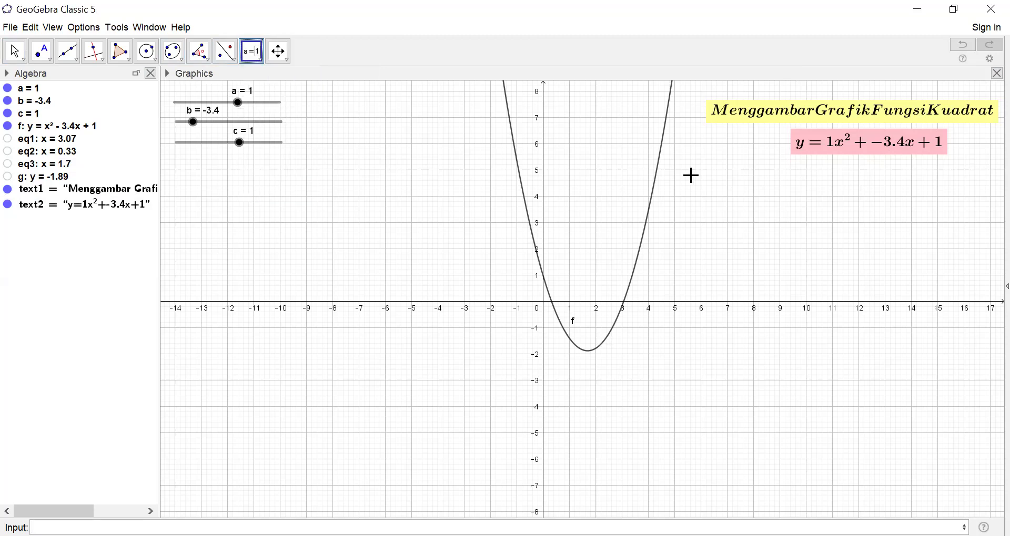
click(728, 171)
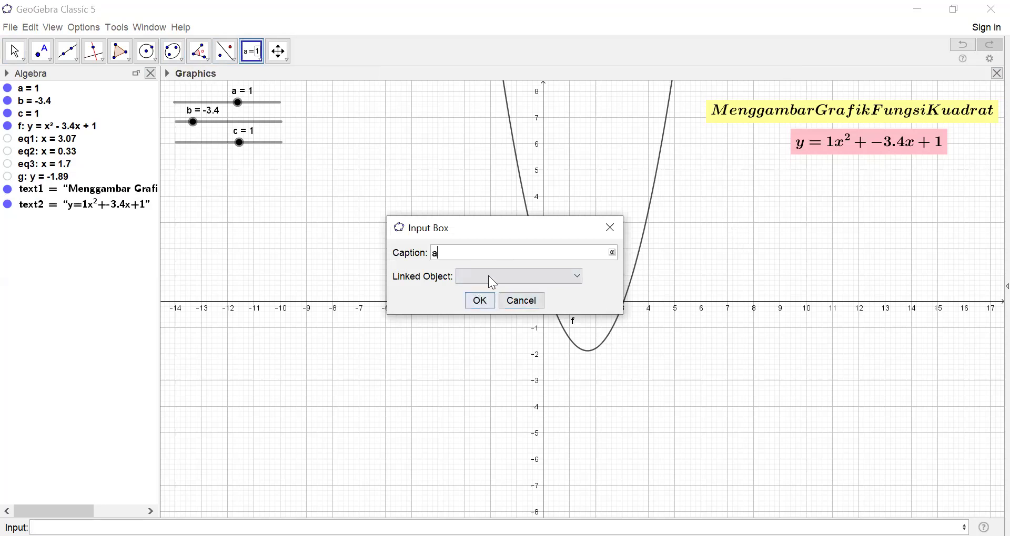
click(575, 274)
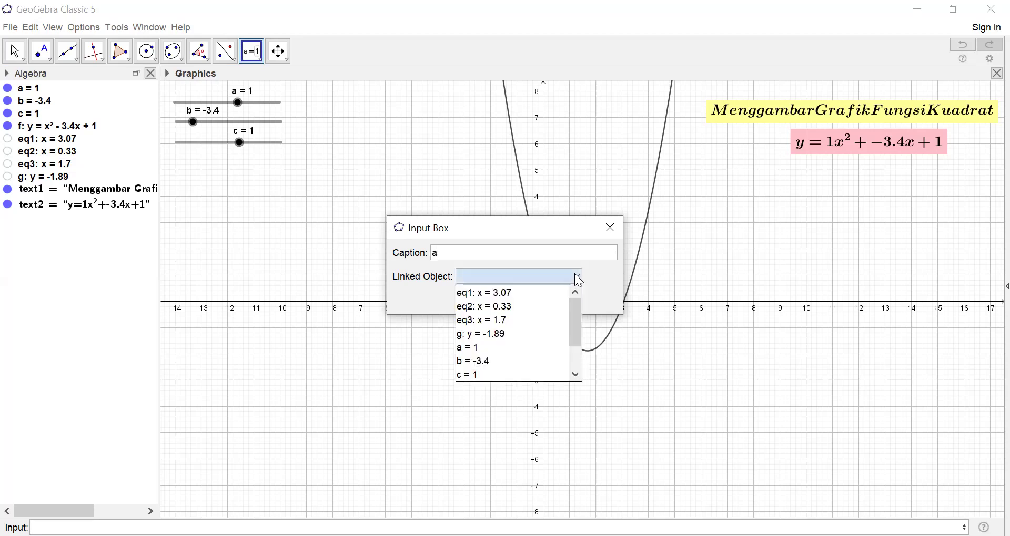
click(493, 348)
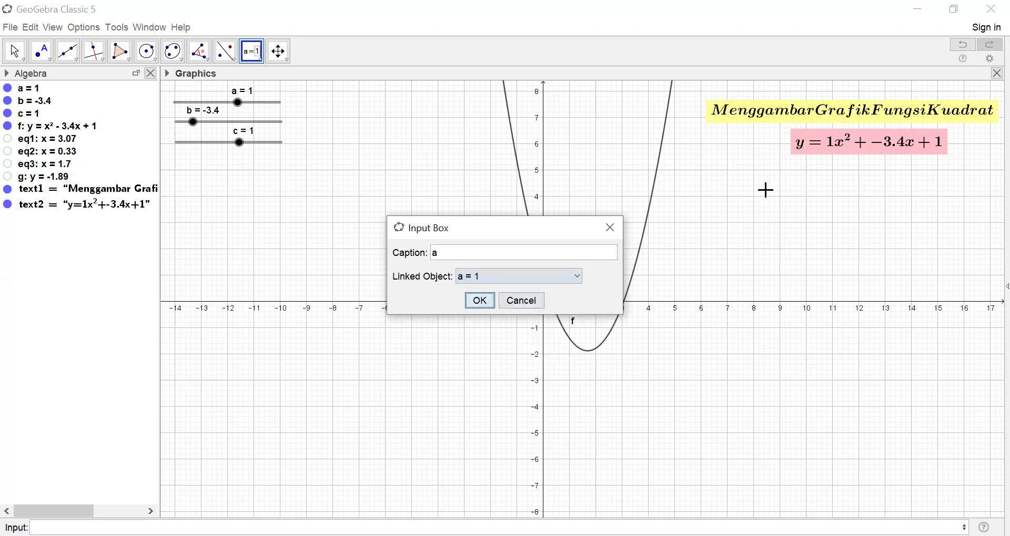
key(Return)
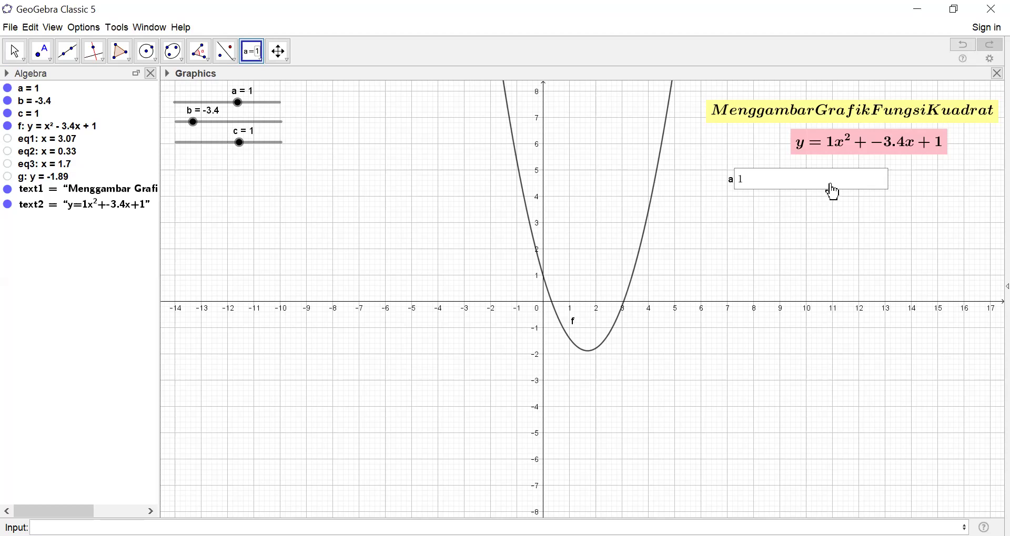
Set the length of the input box for a to 5.
right_click(833, 191)
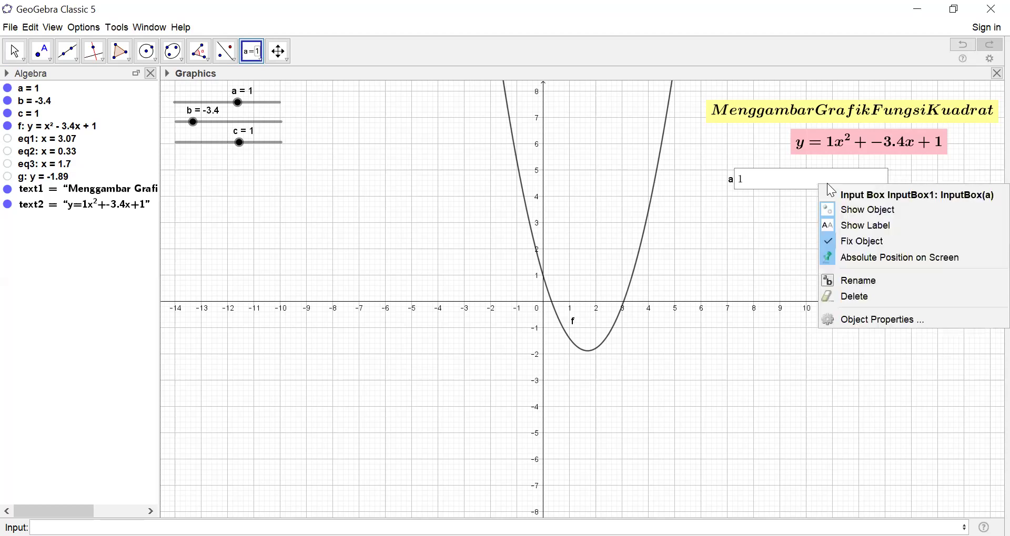
click(857, 320)
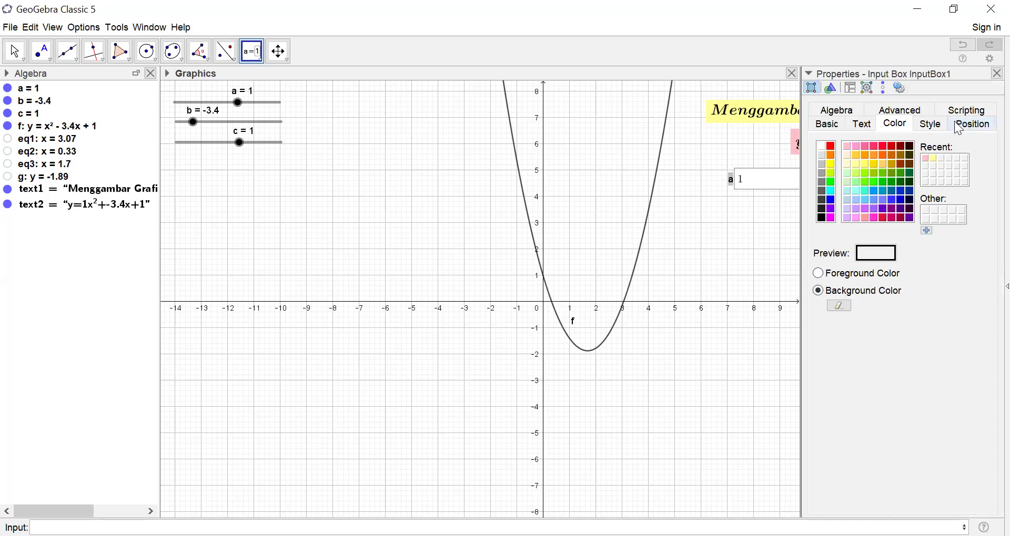
click(931, 125)
click(908, 153)
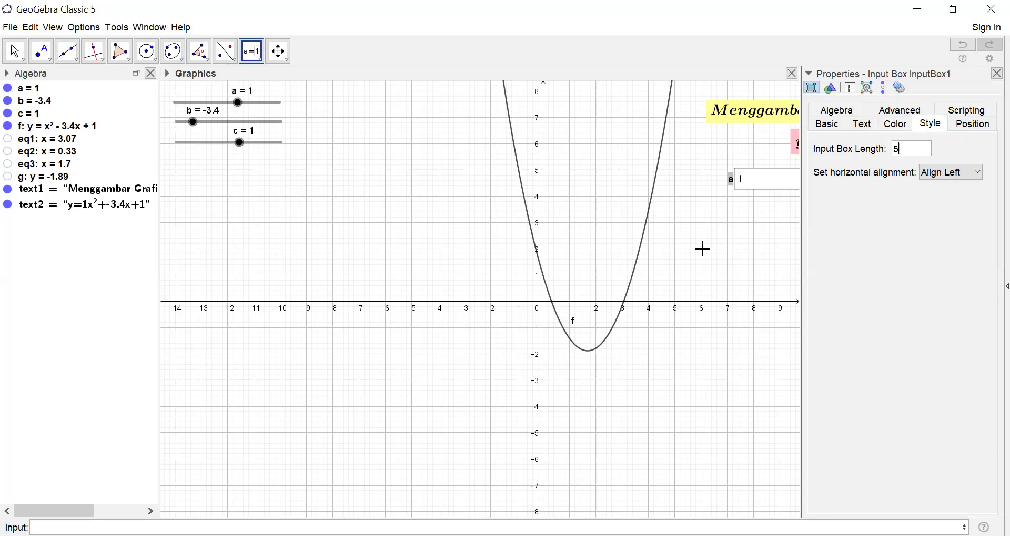
click(995, 74)
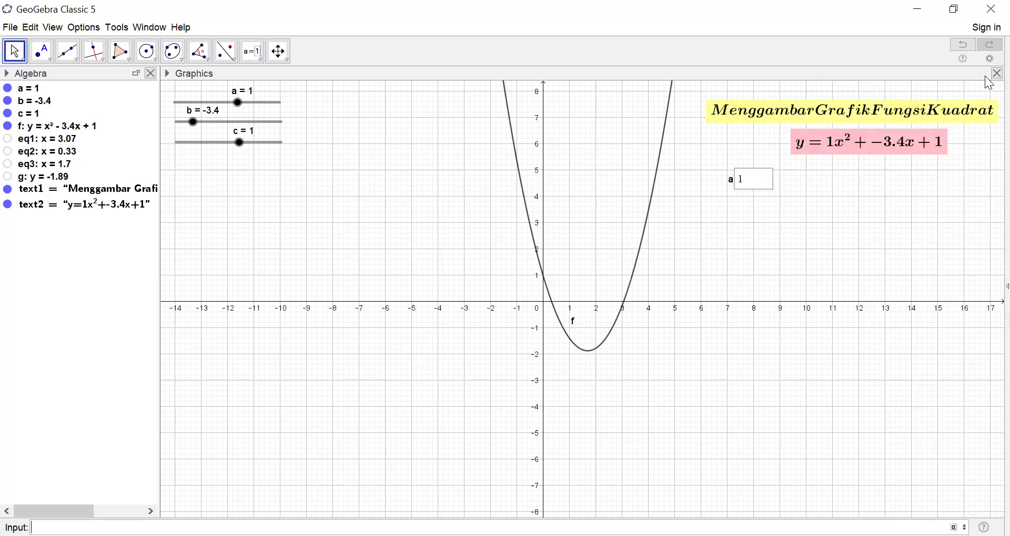
Give the input box for a a light green background (204, 255, 204).
right_click(763, 179)
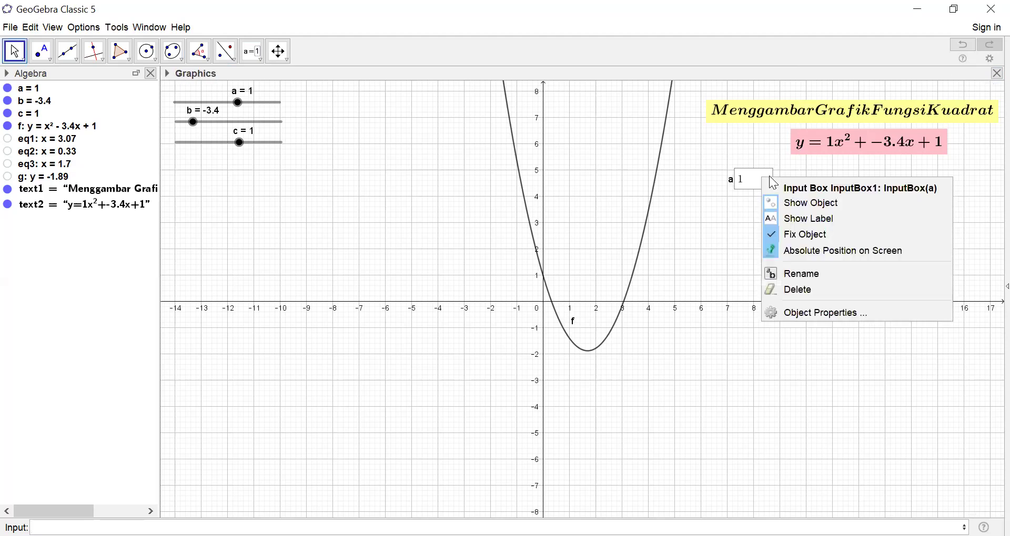
click(806, 323)
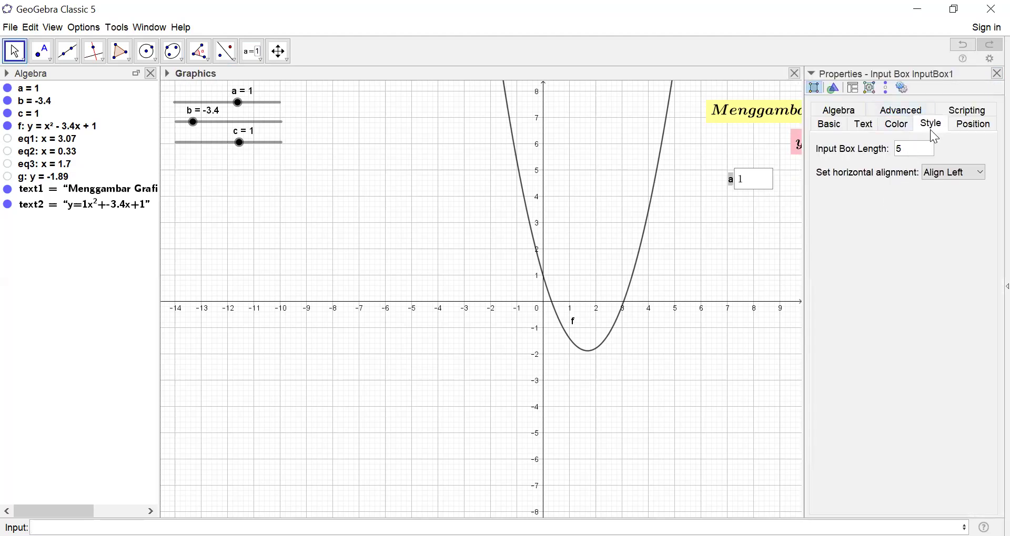
click(904, 126)
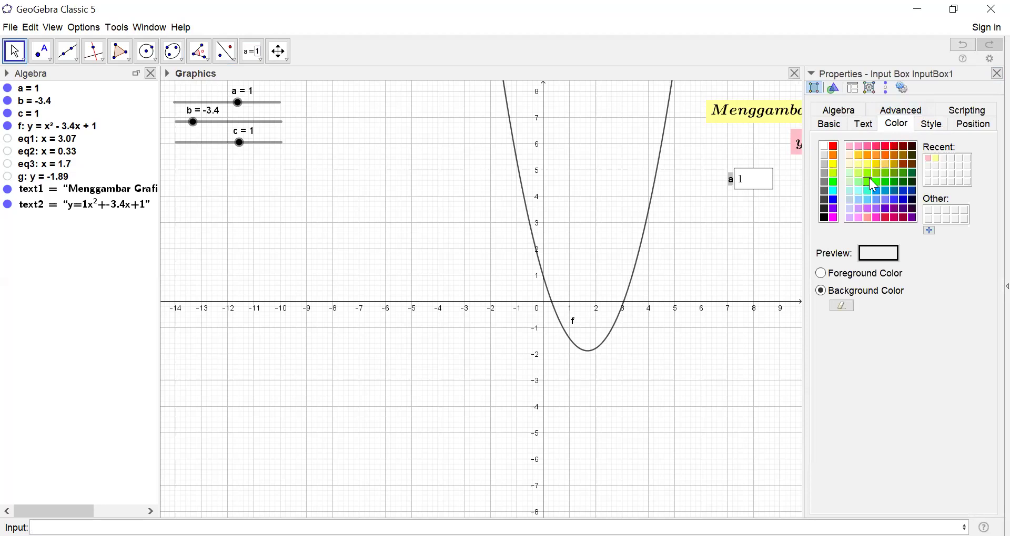
click(849, 173)
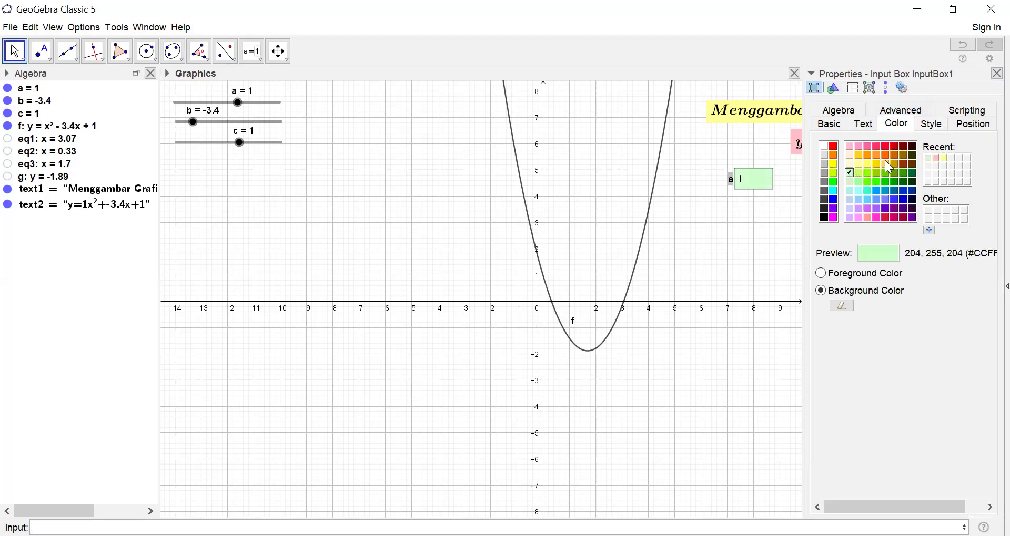
click(997, 73)
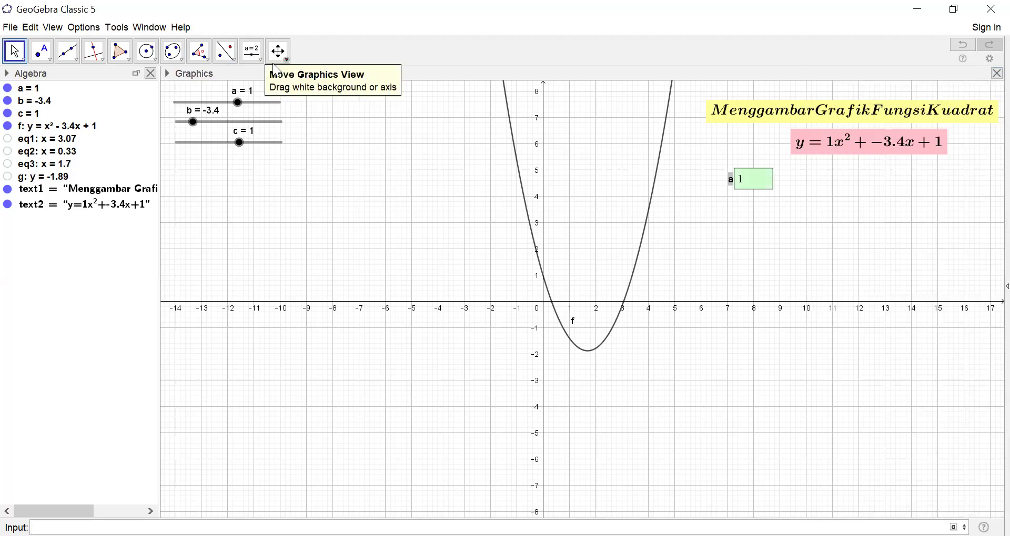
Create an input box captioned b, linked to slider b, just to the right of the input box for a.
click(256, 56)
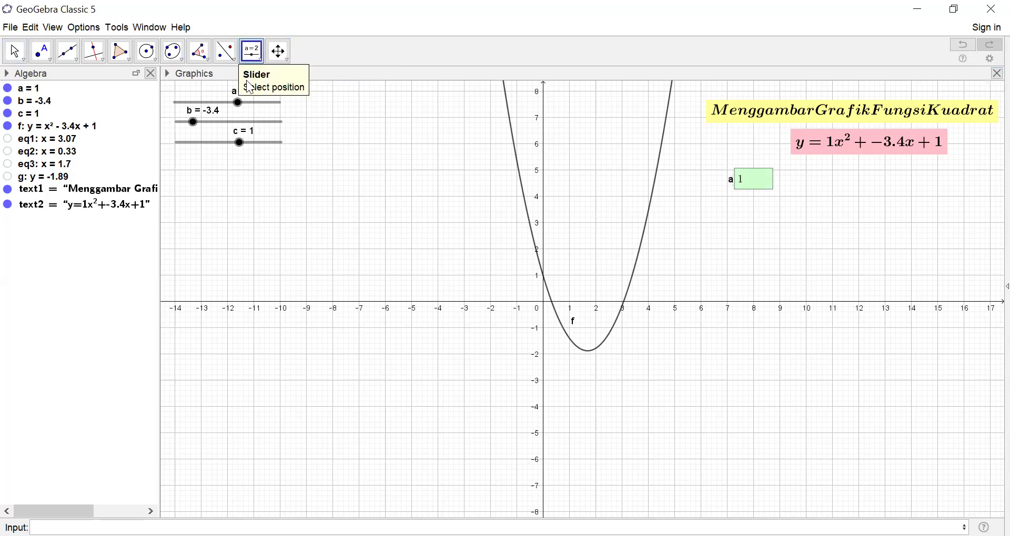
click(258, 51)
click(255, 56)
click(256, 59)
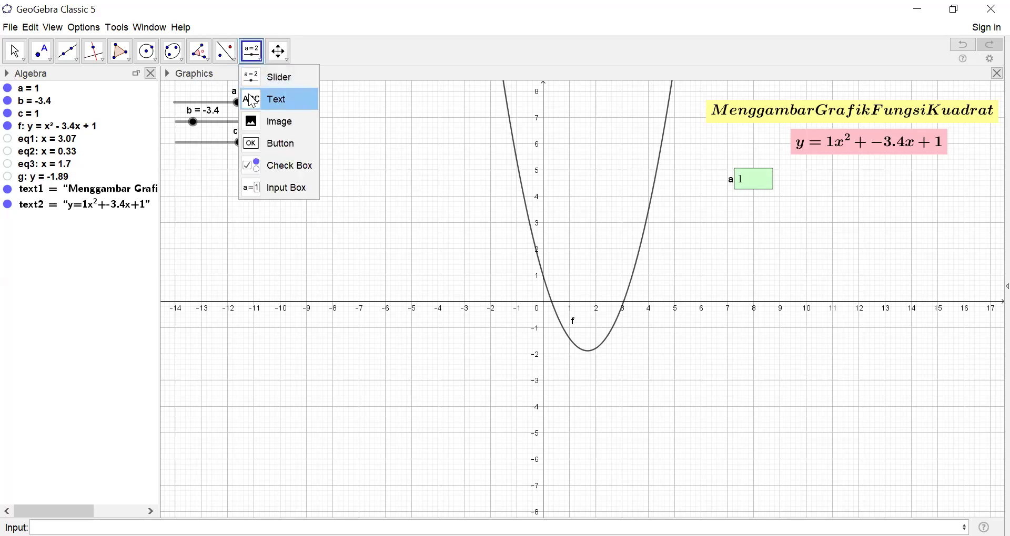
click(262, 187)
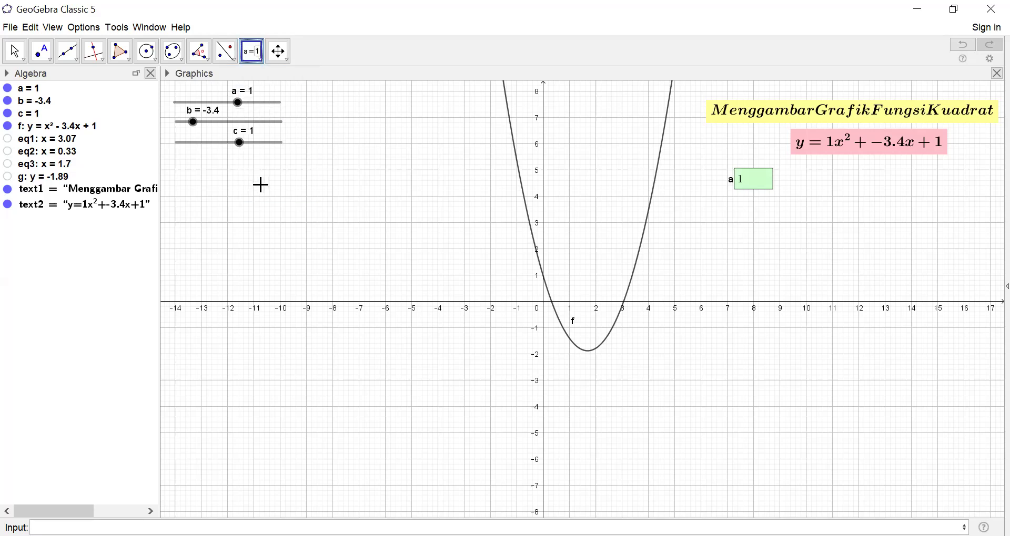
click(794, 173)
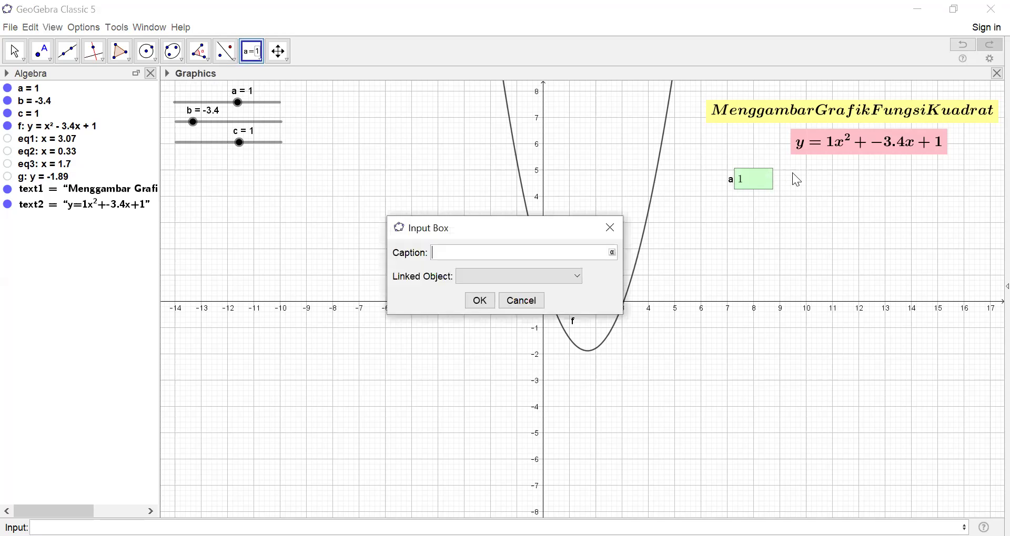
click(578, 278)
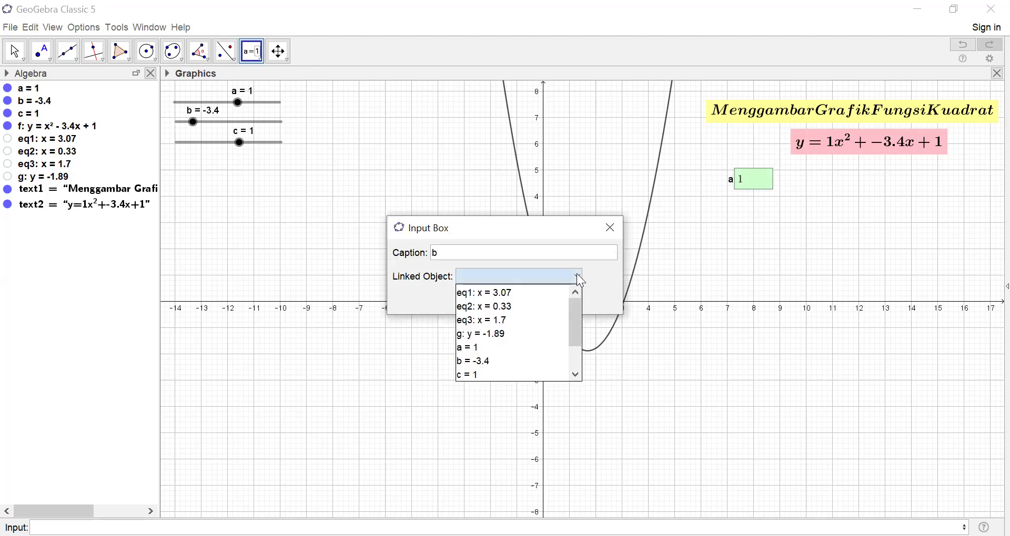
click(509, 361)
click(487, 301)
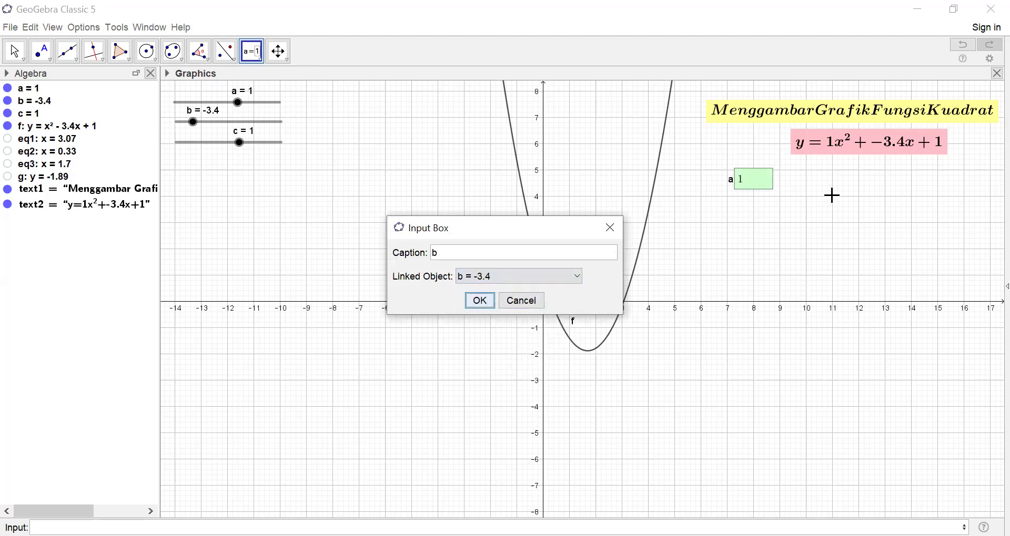
drag(844, 192, 832, 189)
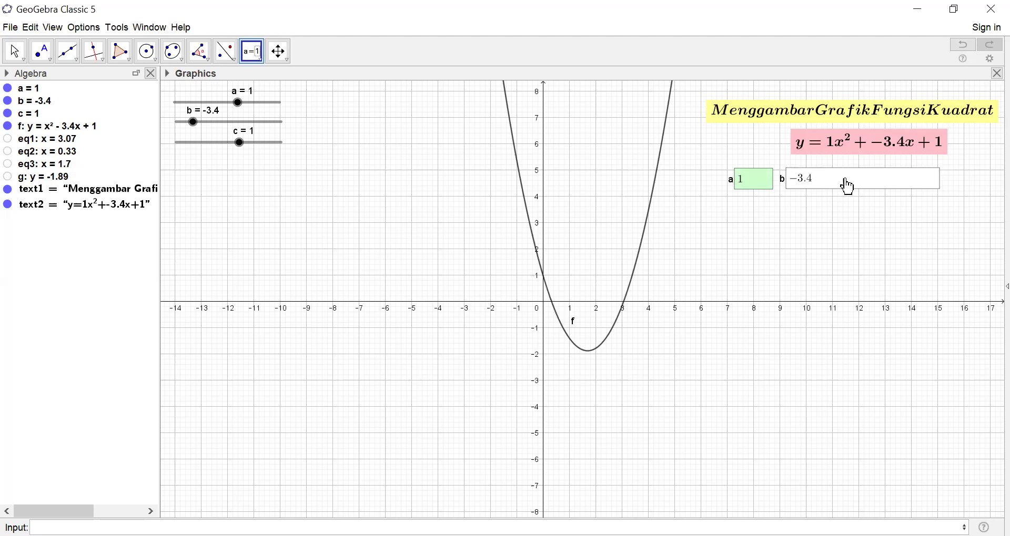
Set the length of the input box for b to 5 and give it a Light Blue background.
right_click(894, 190)
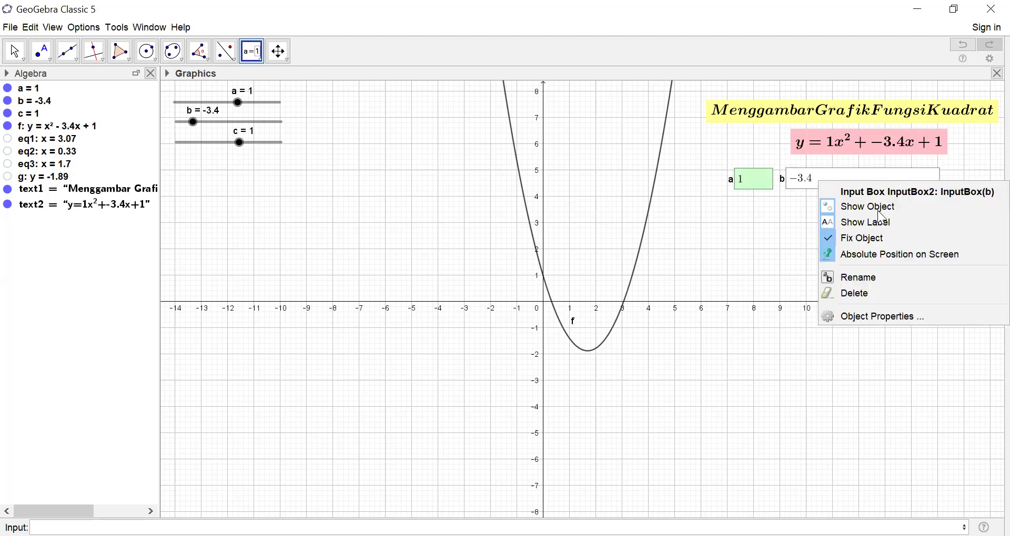
click(880, 319)
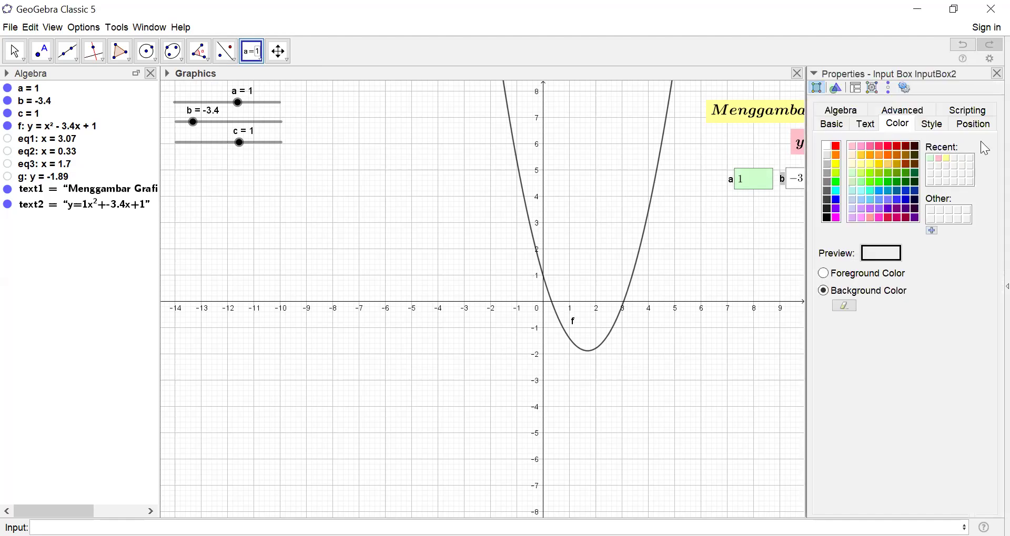
click(939, 126)
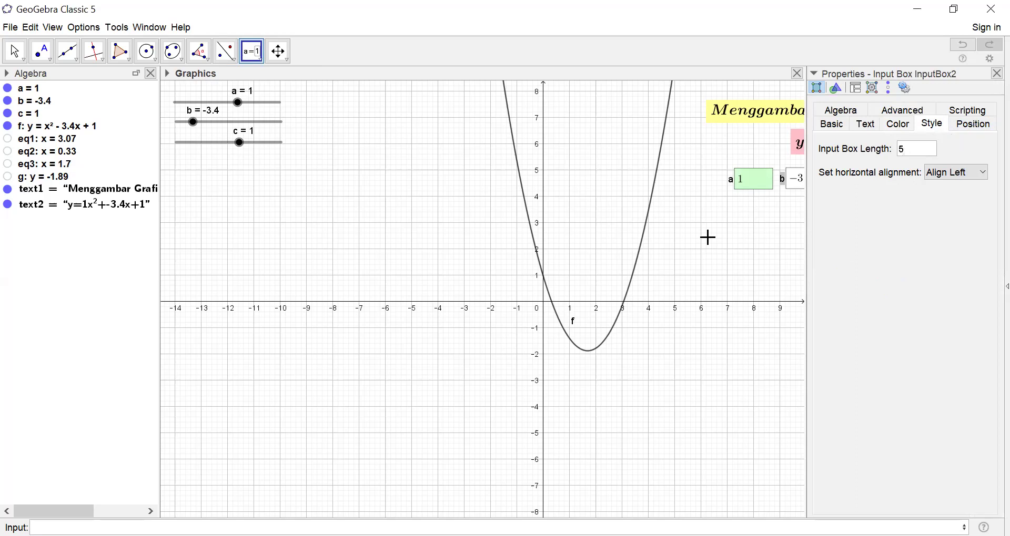
click(902, 126)
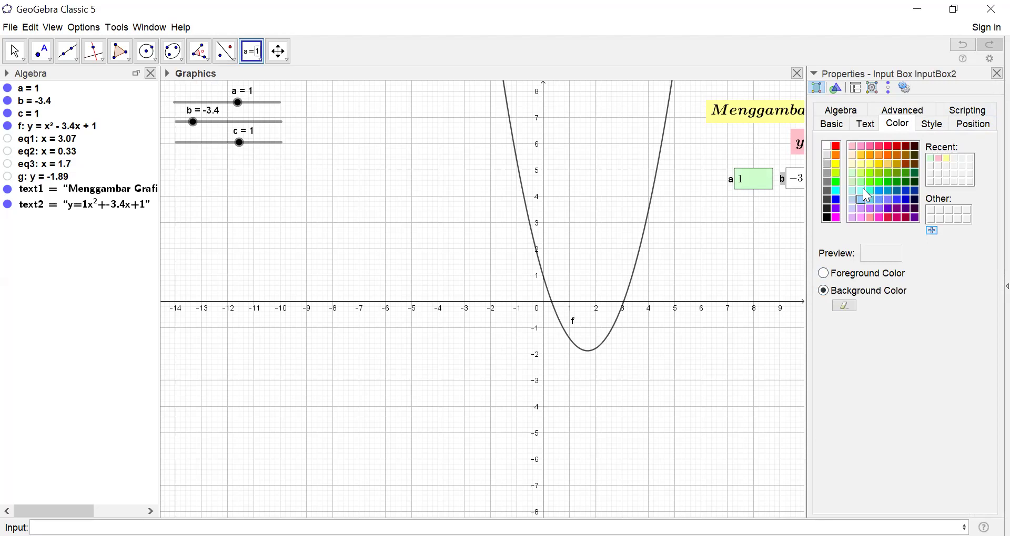
click(888, 199)
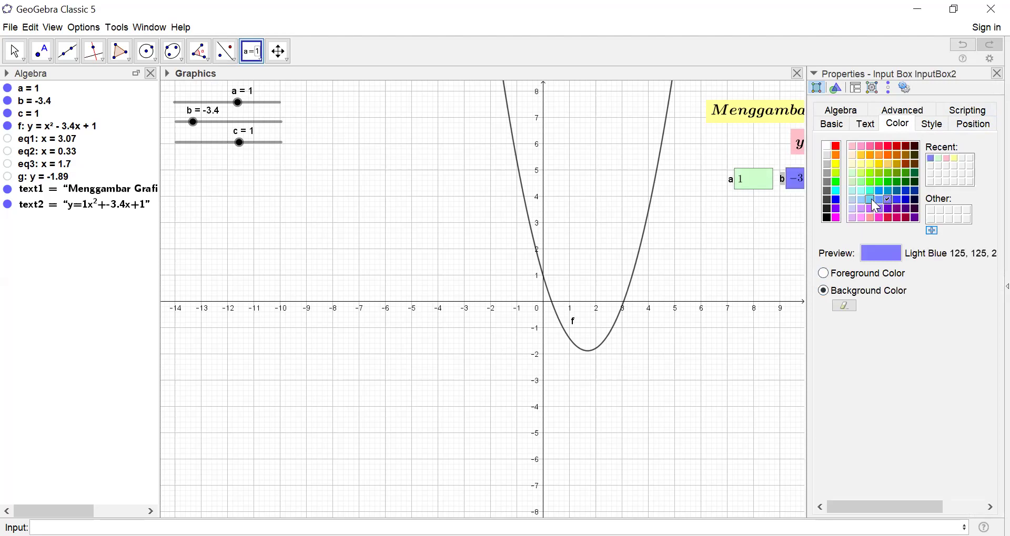
Change the background of the input box for b to sky blue (102, 204, 255).
click(871, 200)
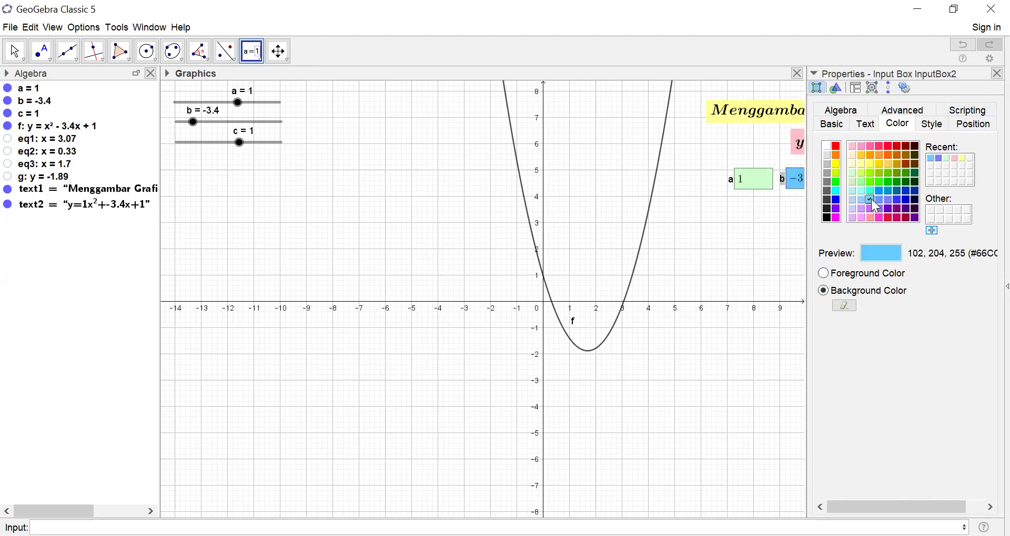
click(997, 73)
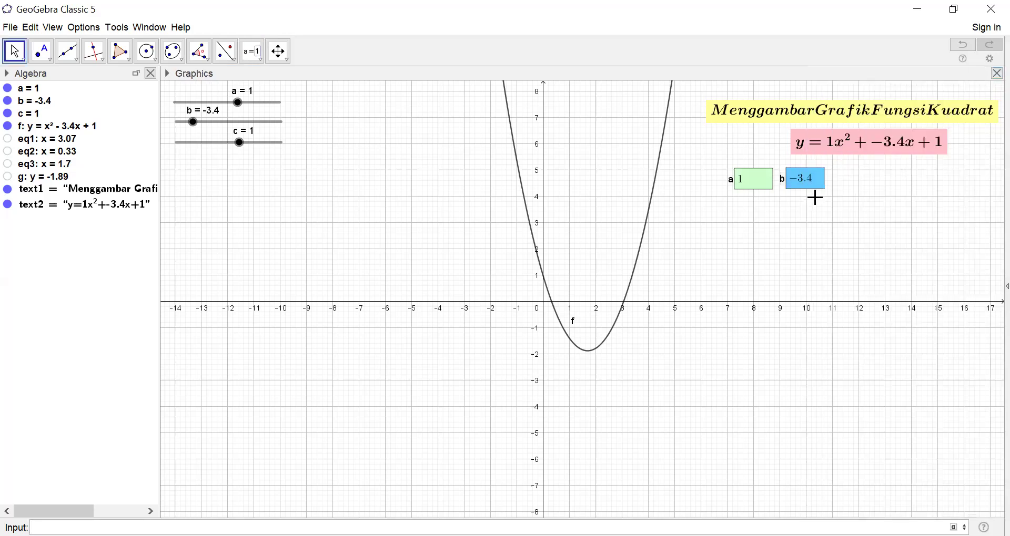
Create an input box captioned c, linked to slider c, just to the right of the input box for b.
click(252, 61)
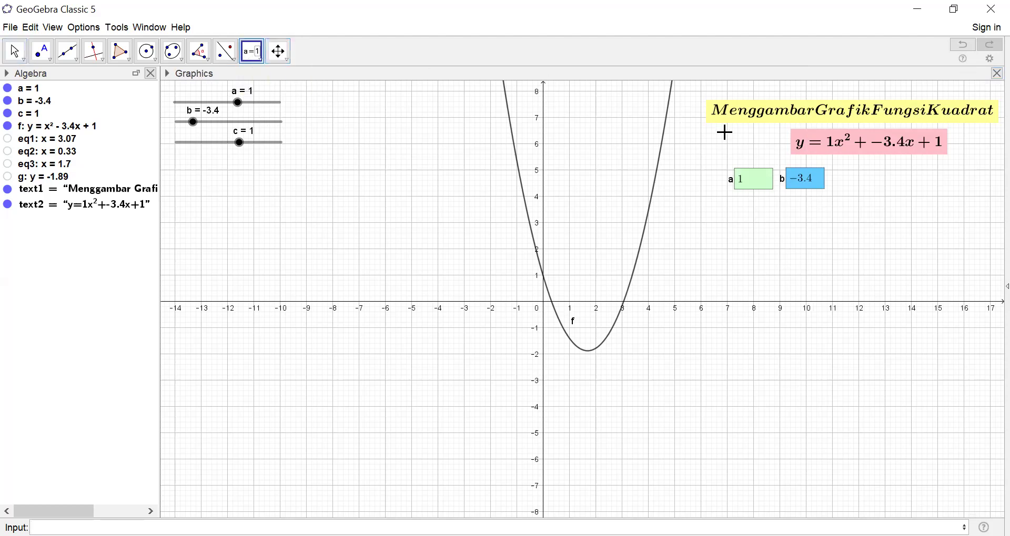
click(843, 178)
text(c)
click(579, 276)
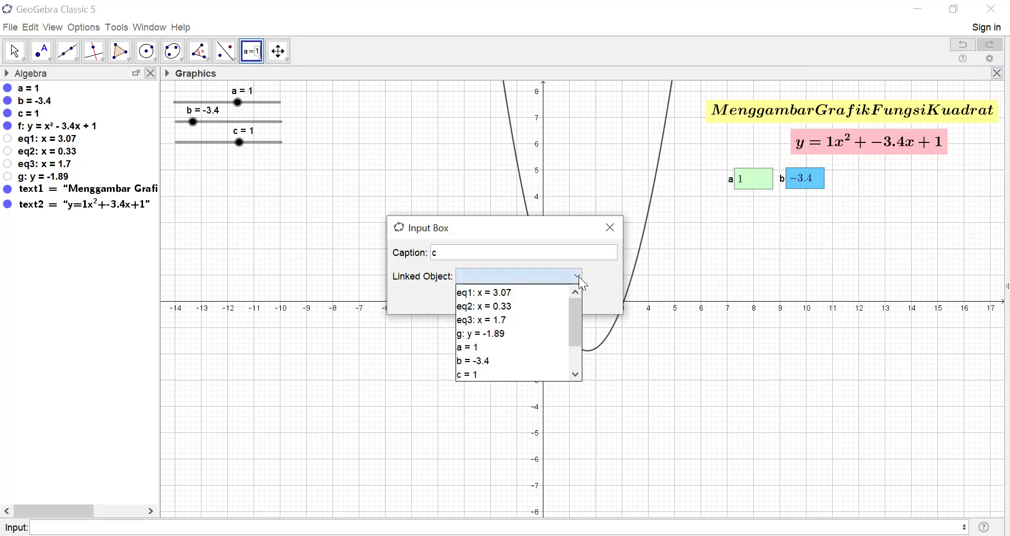
click(476, 375)
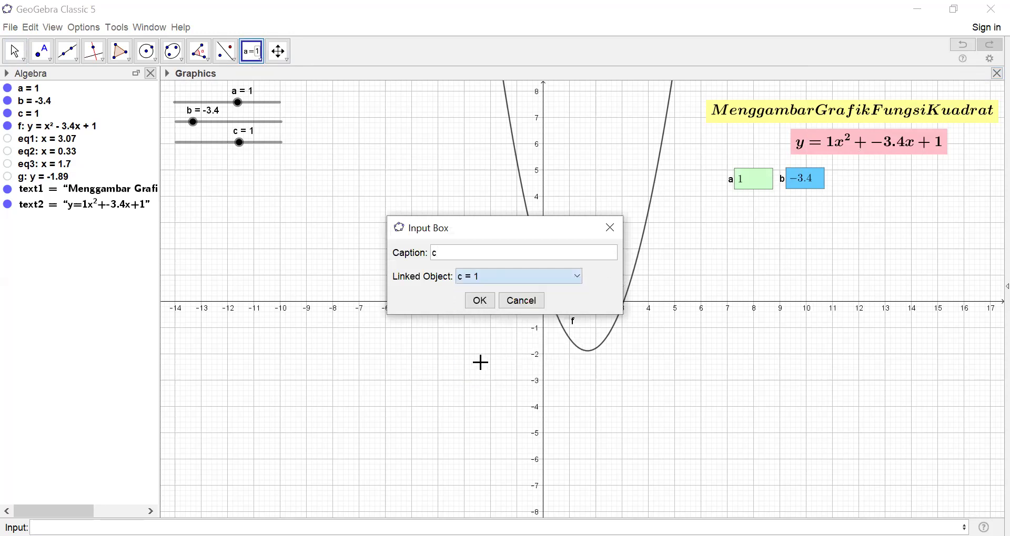
click(488, 305)
drag(907, 189, 897, 181)
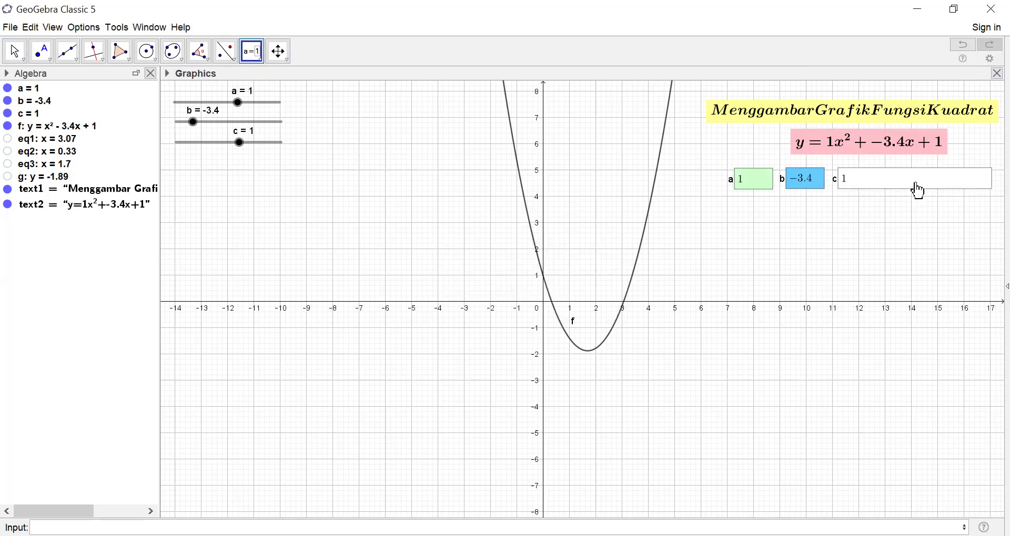
Set the length of the input box for c to 5 and give it a Pink background (255, 192, 203).
right_click(916, 182)
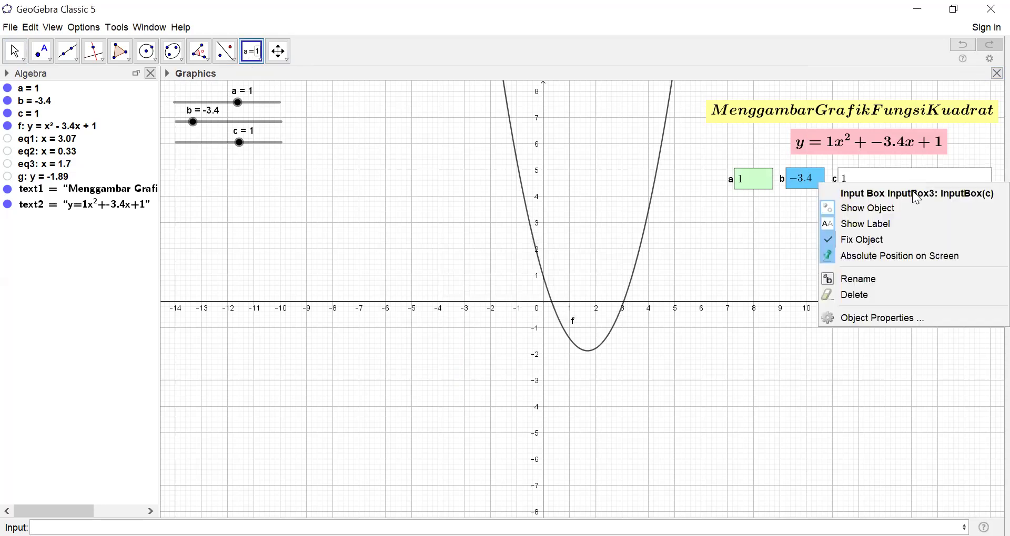
click(863, 316)
click(941, 123)
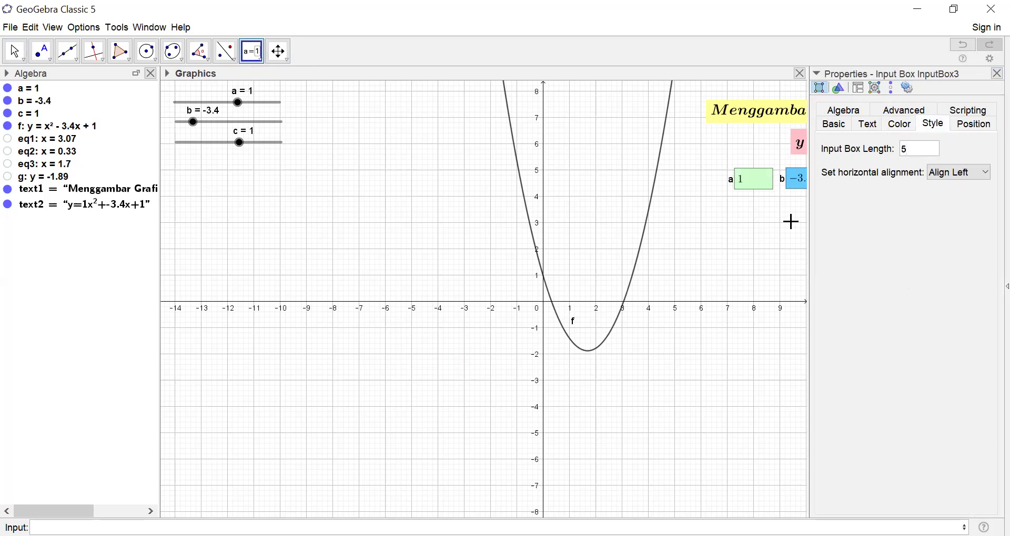
click(902, 130)
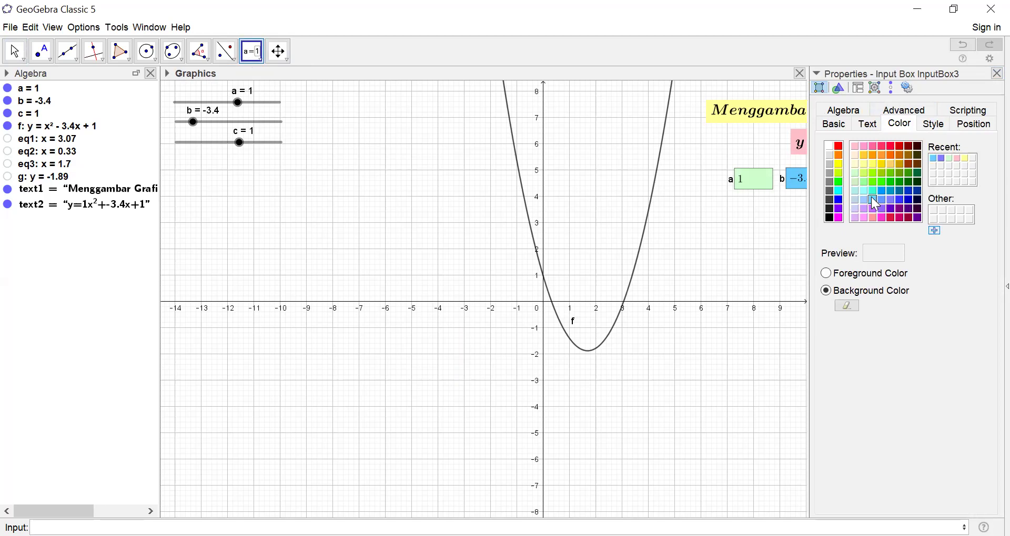
click(855, 146)
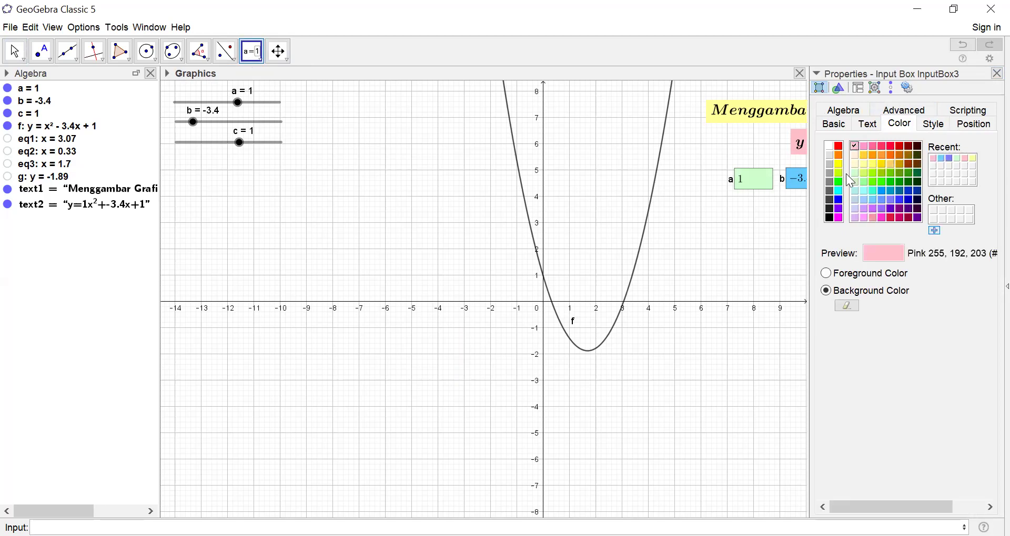
click(998, 73)
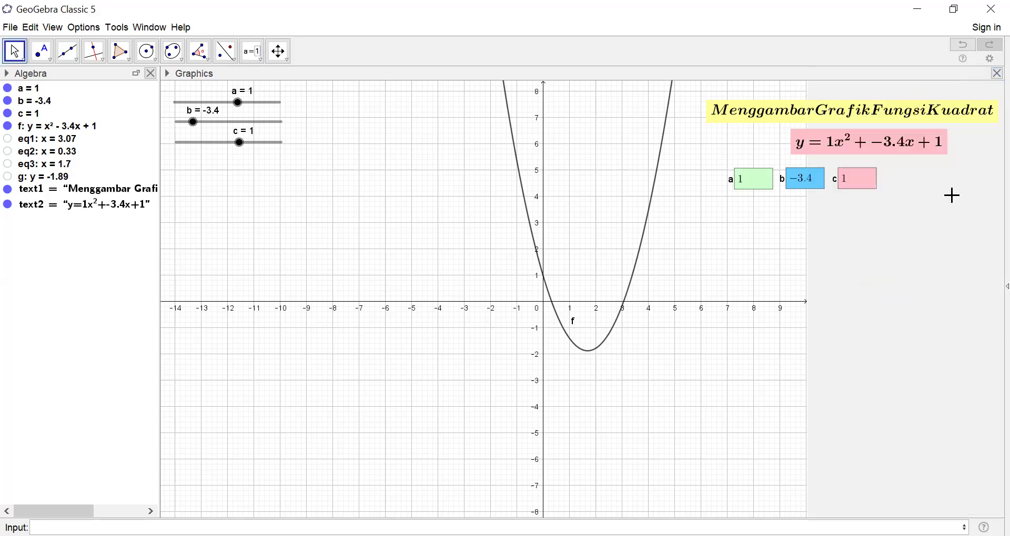
click(872, 186)
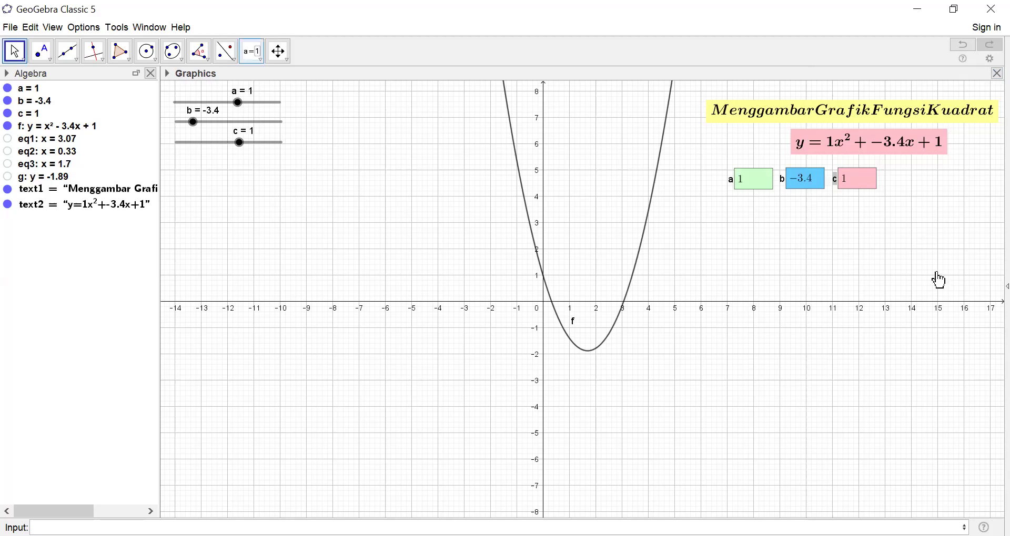
Add the LaTeX text "Titik Potong dengan sumbu x" just below the input boxes, aligned with the input box for a.
click(256, 57)
click(256, 57)
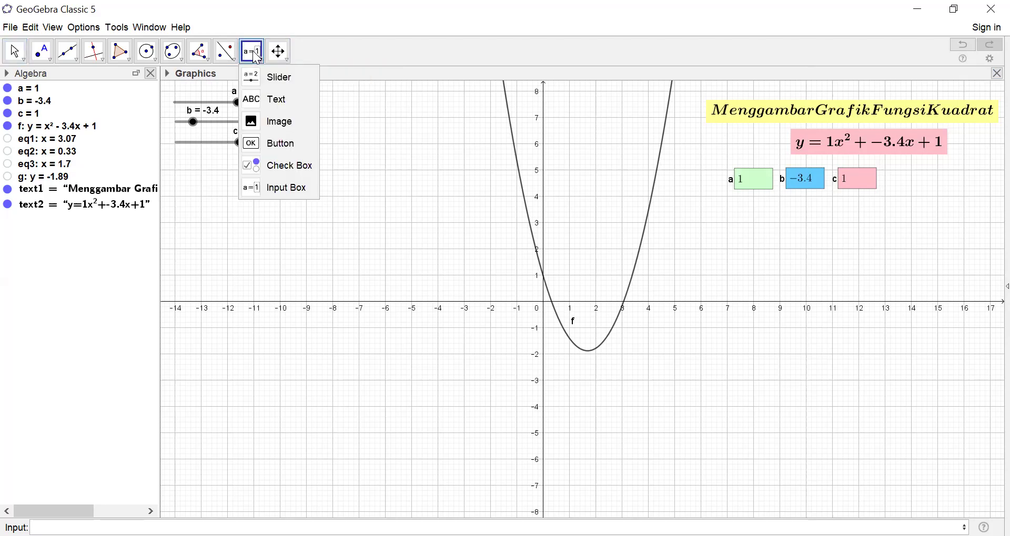
click(251, 105)
click(727, 203)
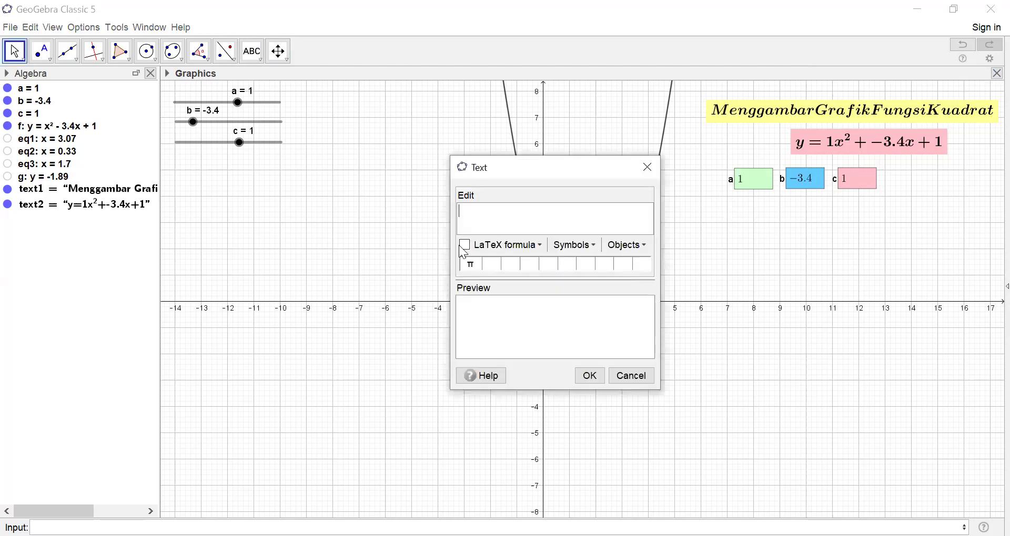
click(465, 245)
text(Titik Poto)
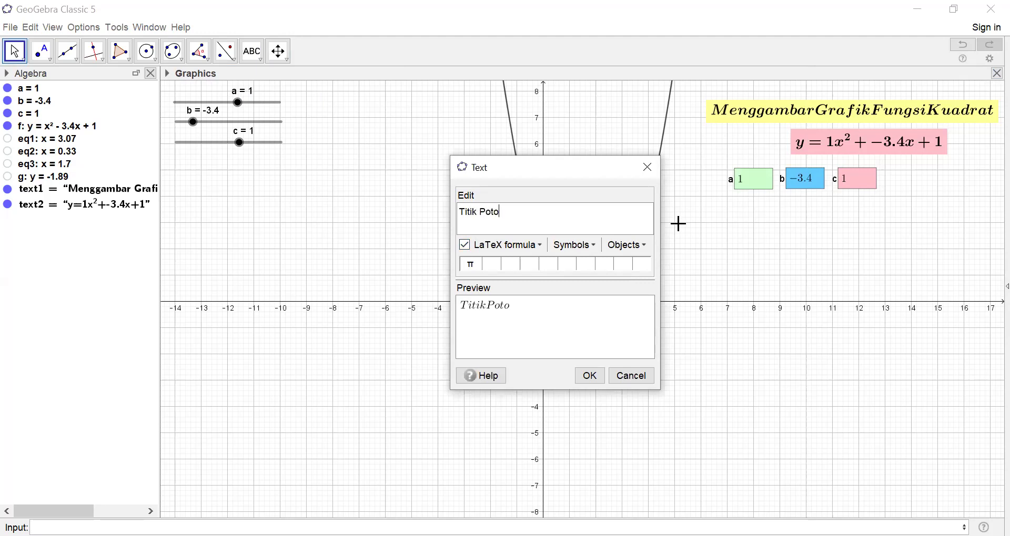
text(ng den)
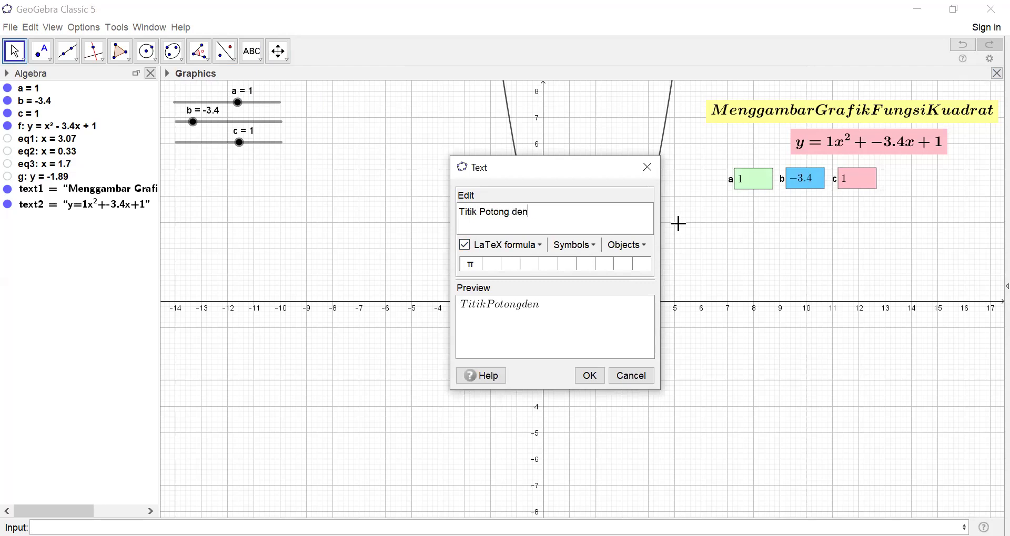
text(gan sumbu-x)
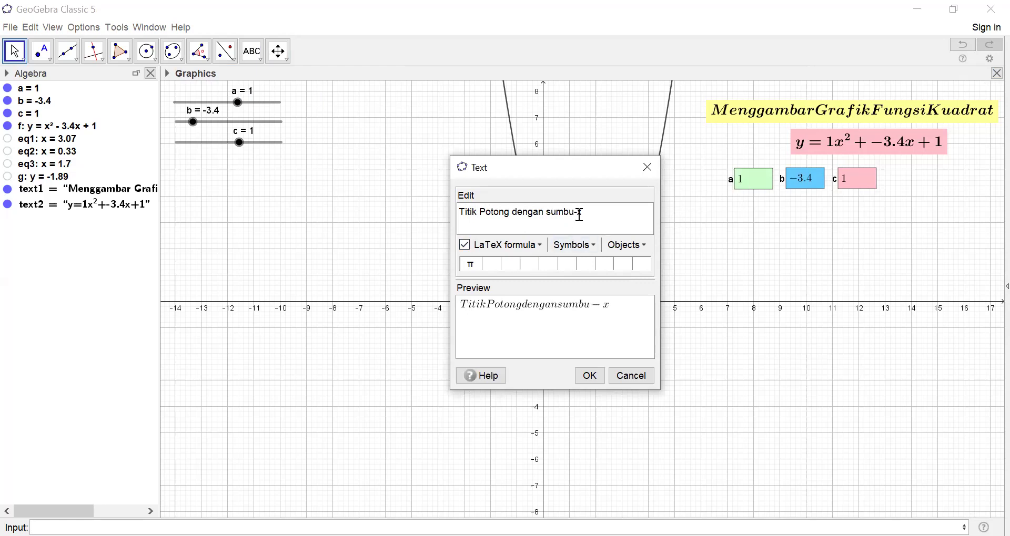
key(BackSpace)
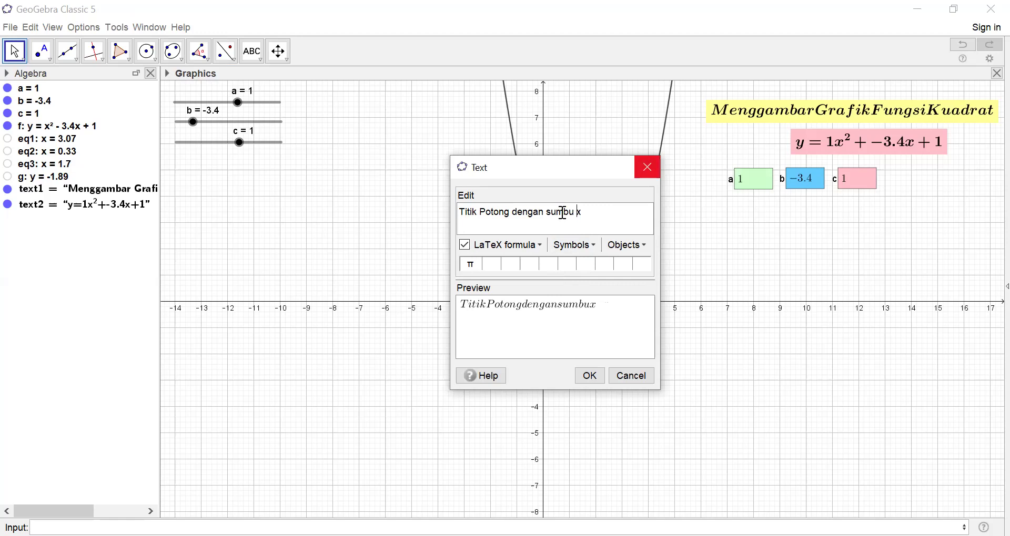
click(589, 376)
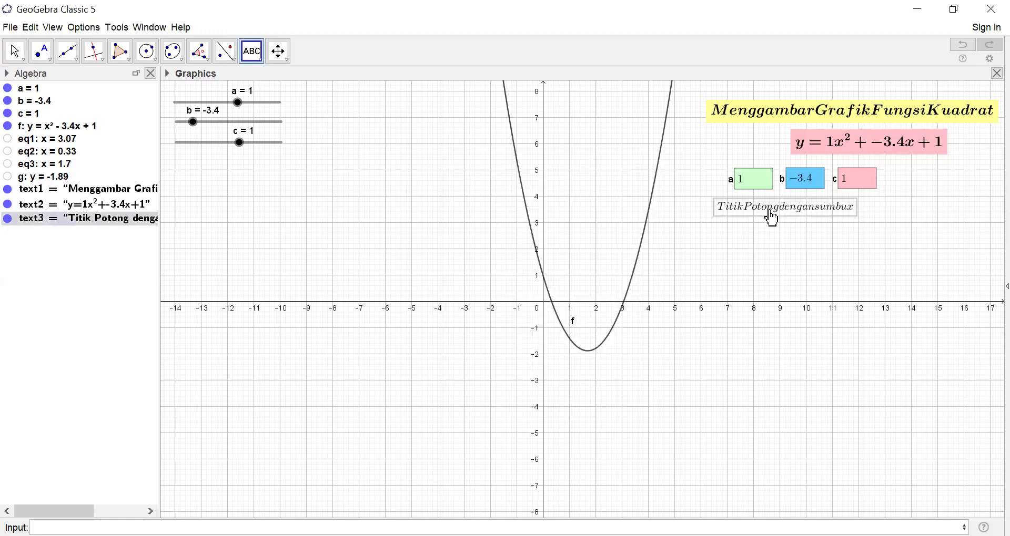
drag(772, 218, 783, 213)
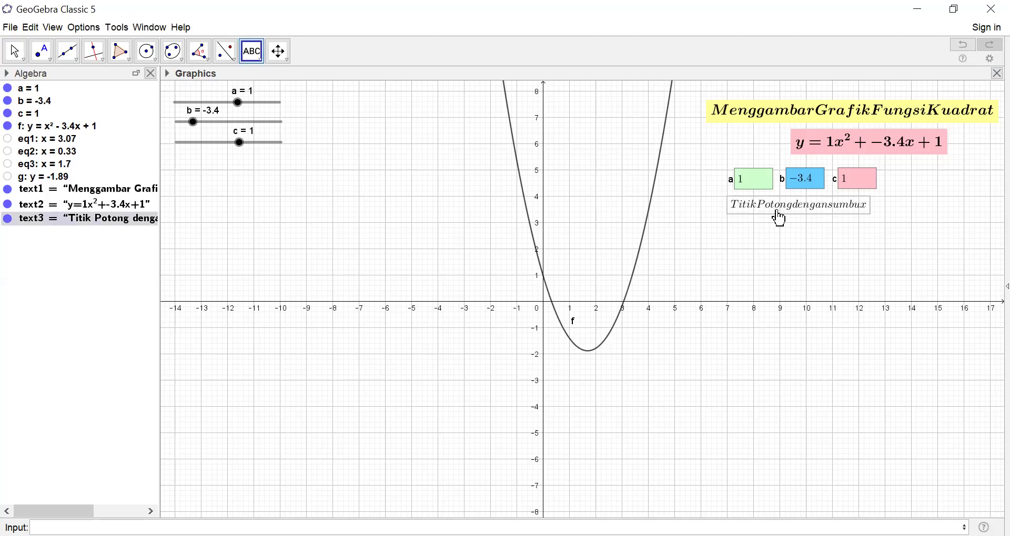
Make the "Titik Potong dengan sumbu x" text bold and give it a Light Orange background.
right_click(777, 210)
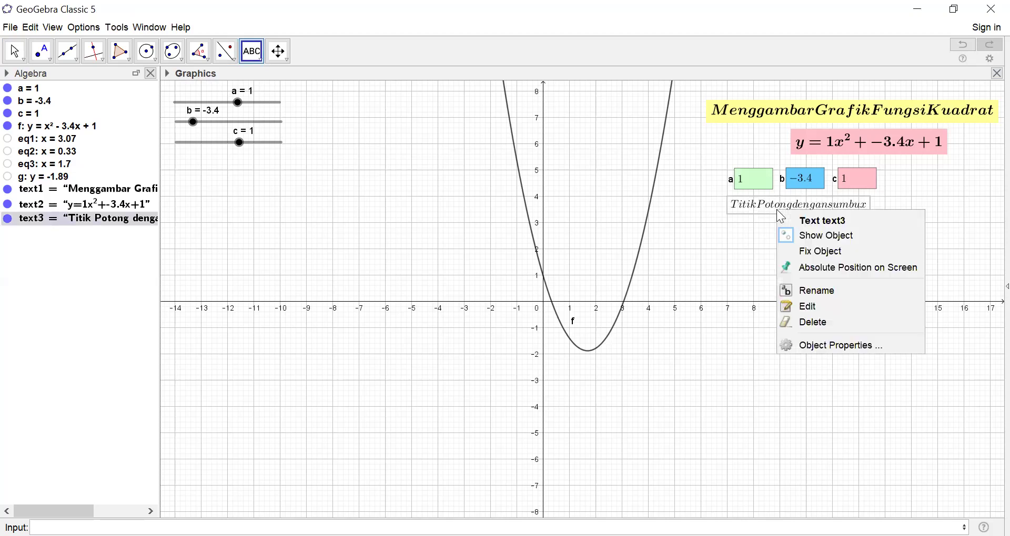
click(828, 347)
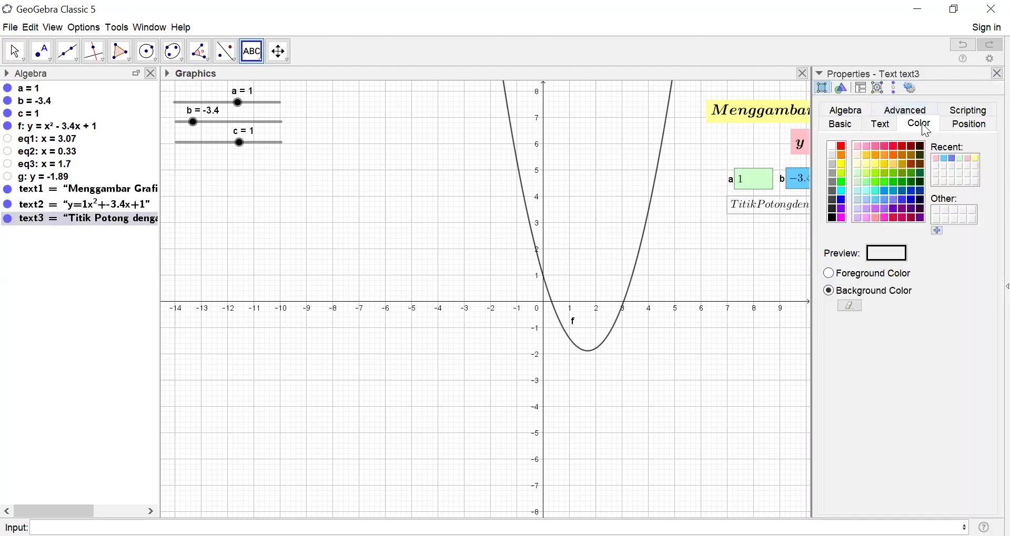
click(882, 124)
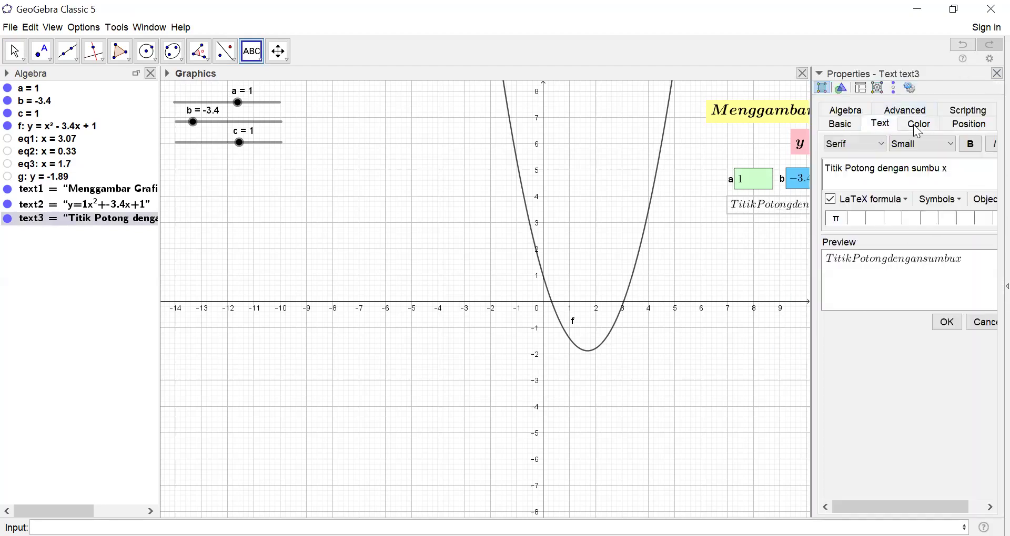
click(971, 146)
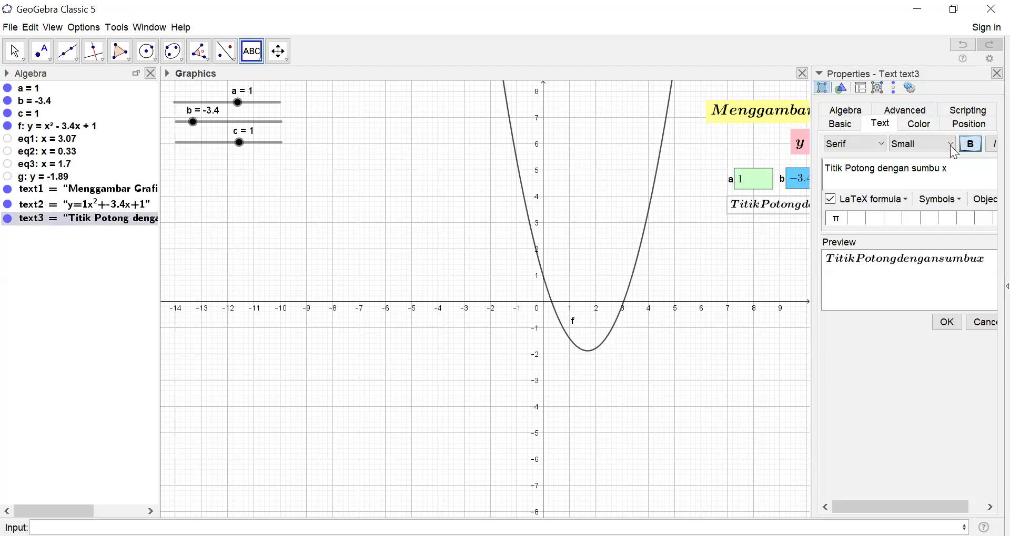
click(920, 127)
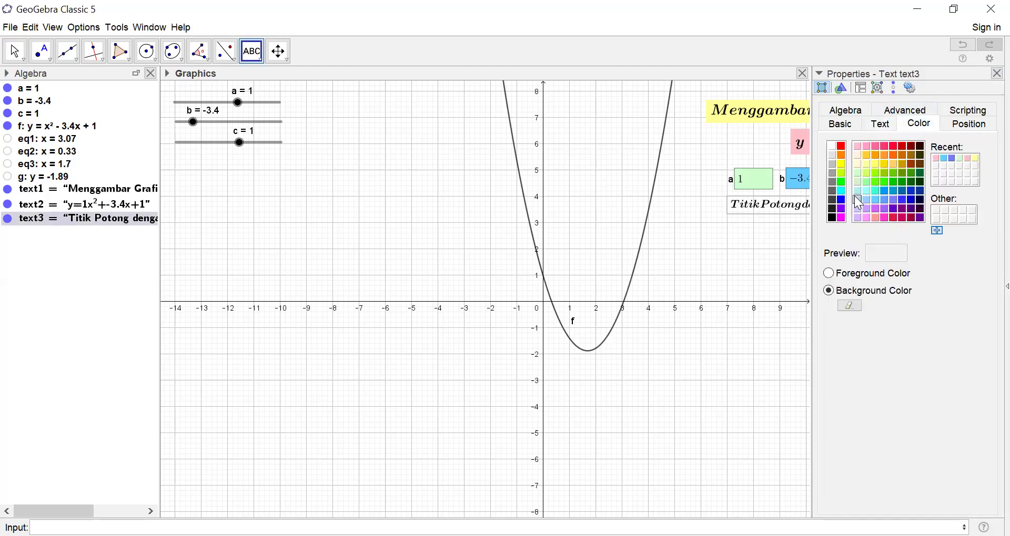
click(857, 157)
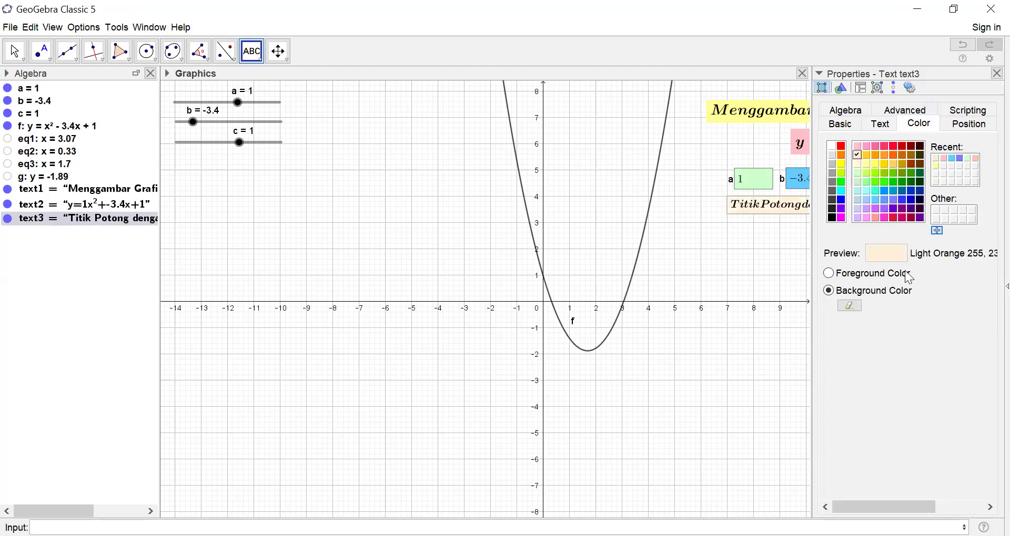
click(997, 74)
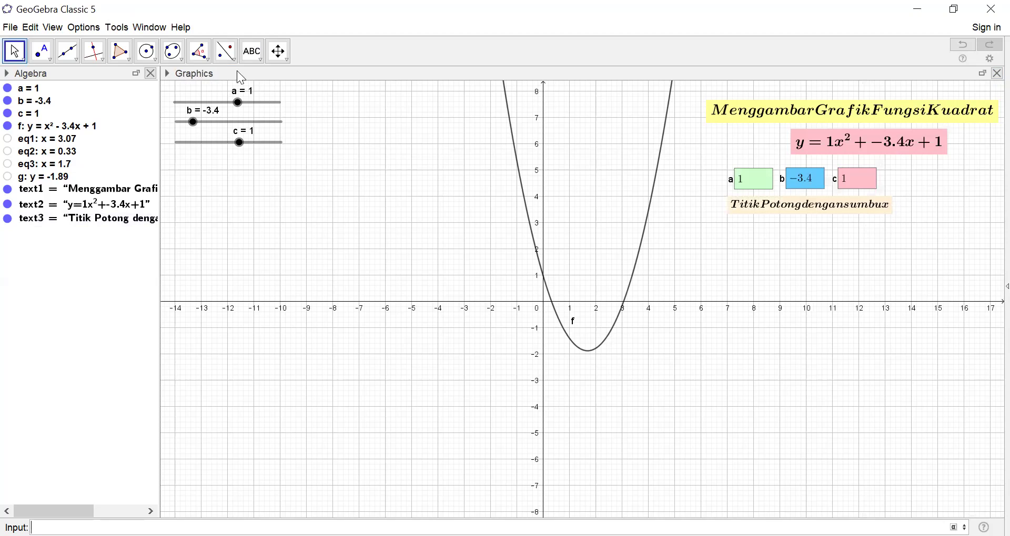
Add a LaTeX text reading (eq2,0), with eq2 inserted as a linked object, just below the "Titik Potong dengan sumbu x" text.
click(254, 53)
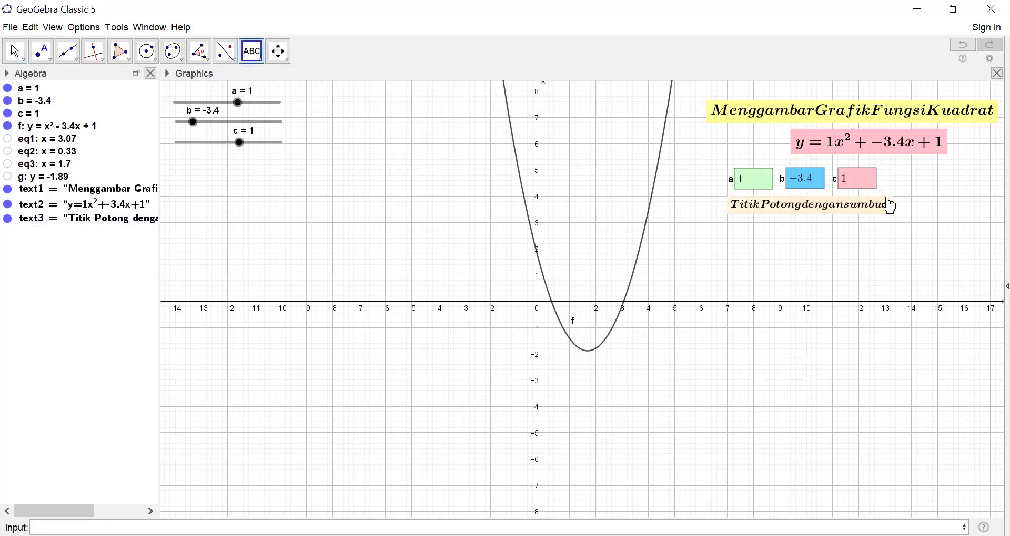
click(753, 226)
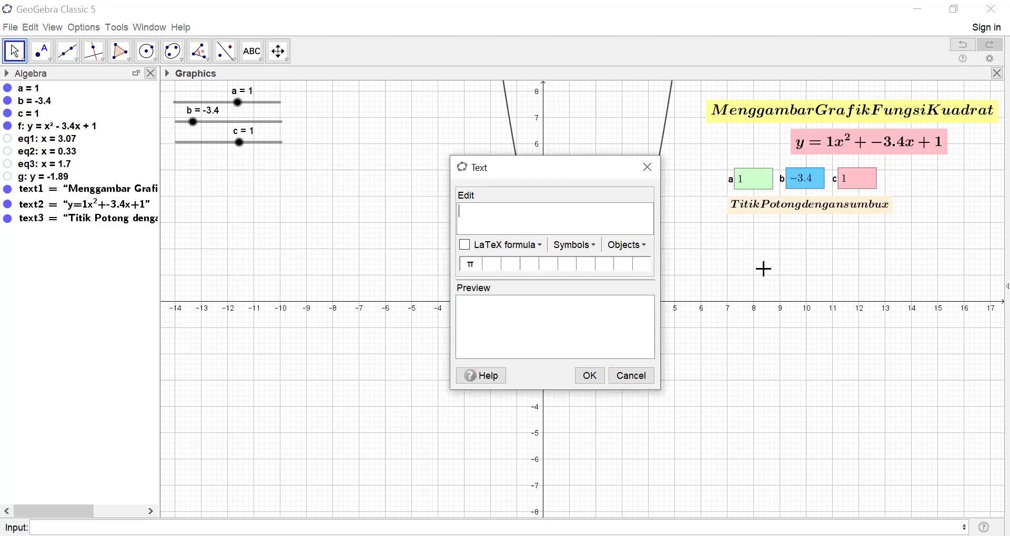
text(()
click(465, 246)
drag(571, 176, 807, 258)
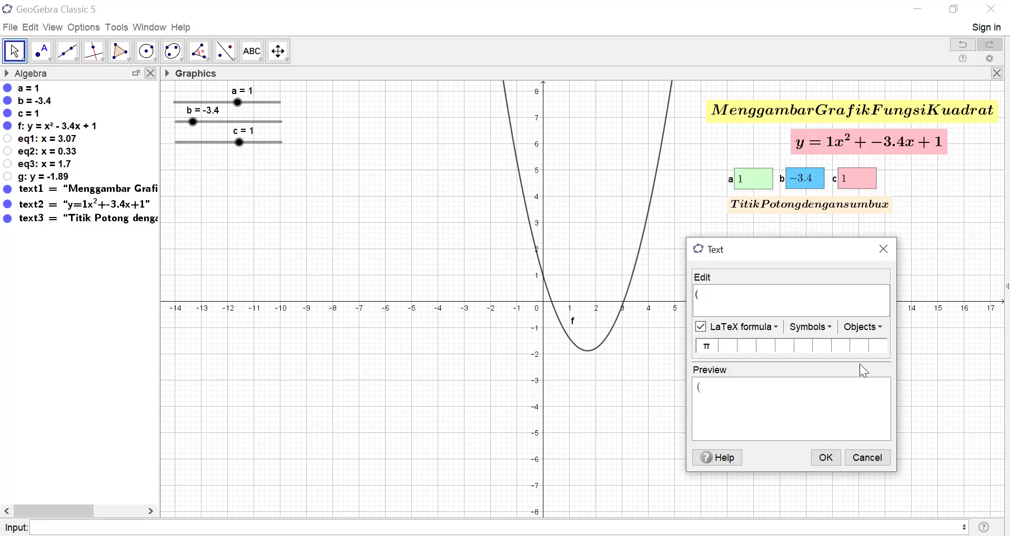
click(882, 323)
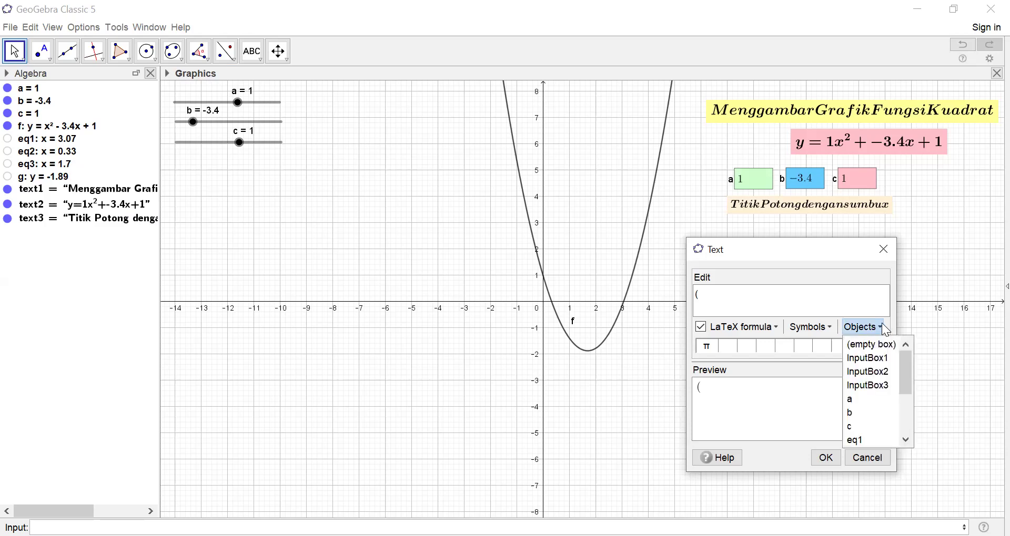
click(907, 439)
click(906, 440)
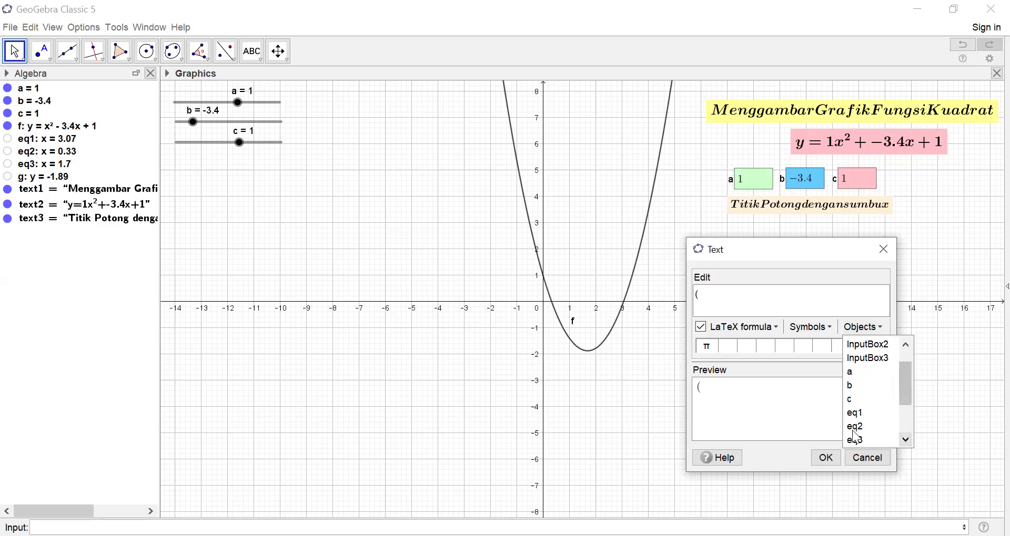
click(854, 428)
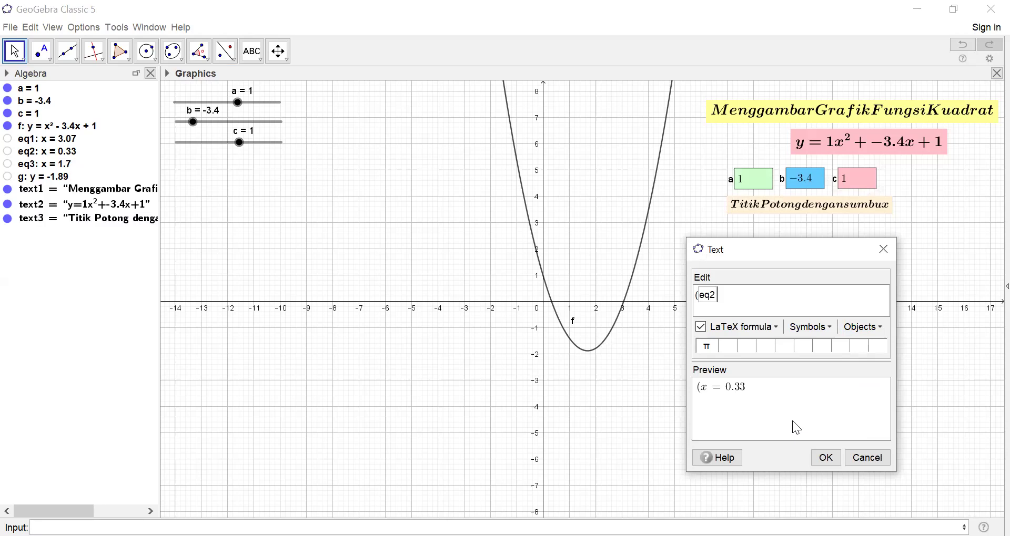
text(,0))
click(825, 458)
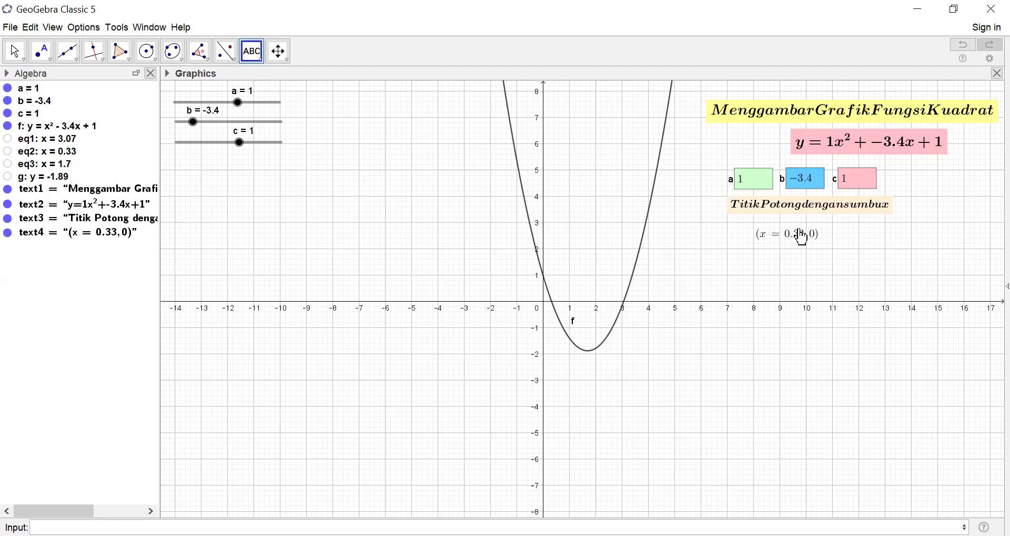
click(797, 231)
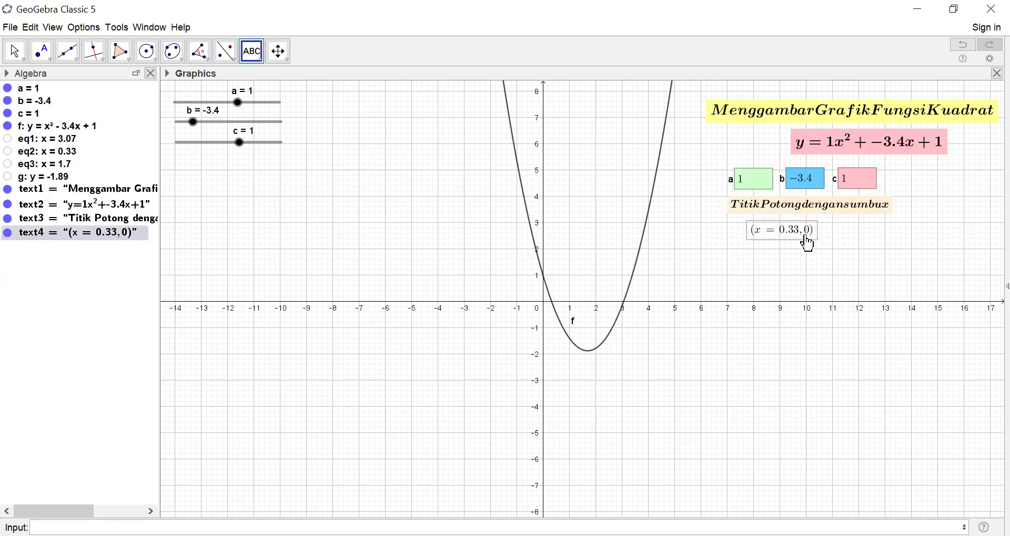
Give the (eq2,0) intercept text a Light Orange background.
right_click(809, 234)
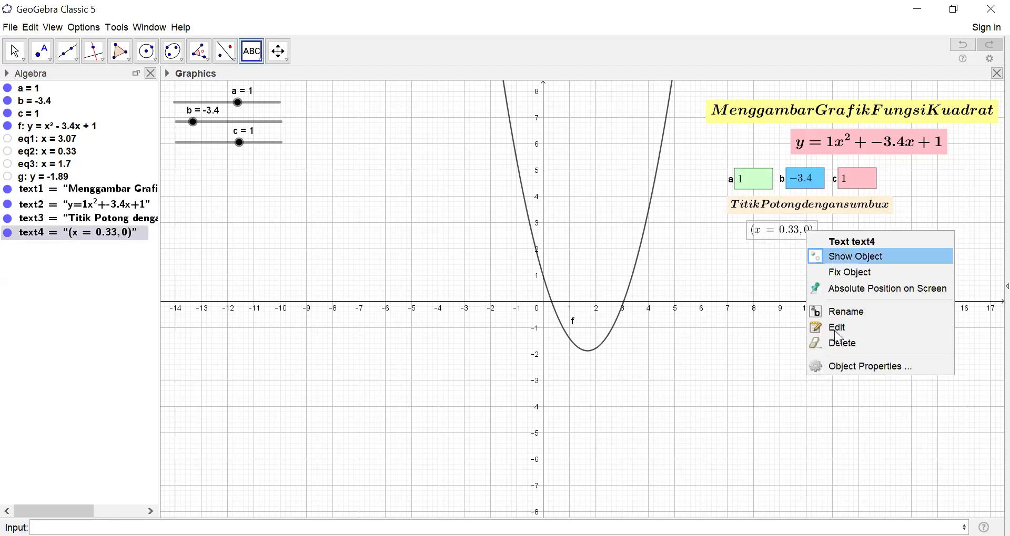
click(846, 370)
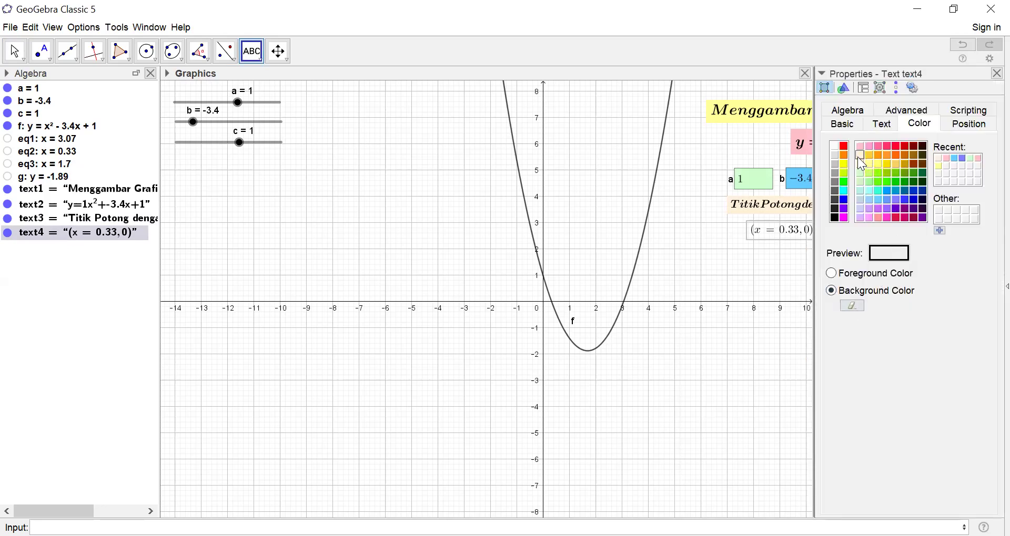
click(860, 156)
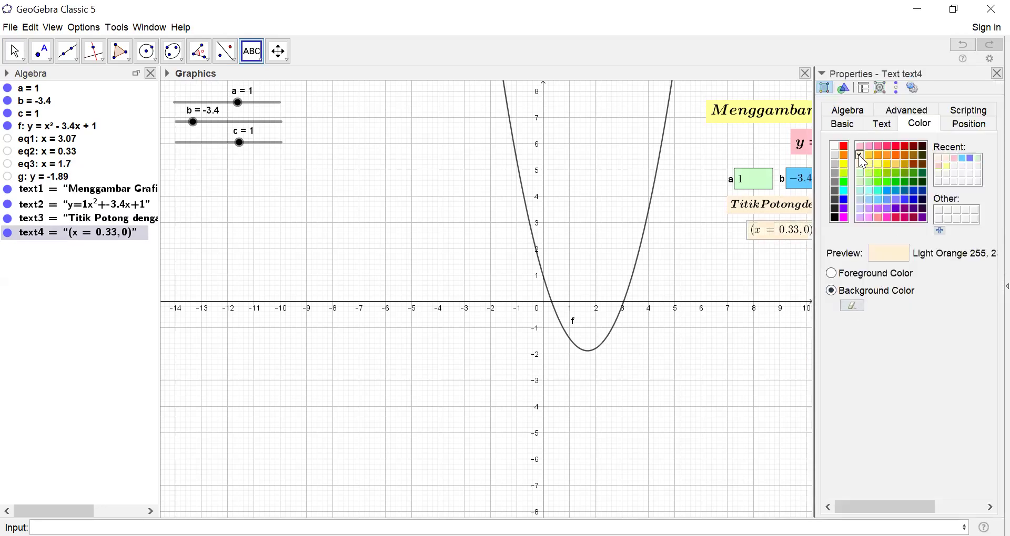
click(998, 74)
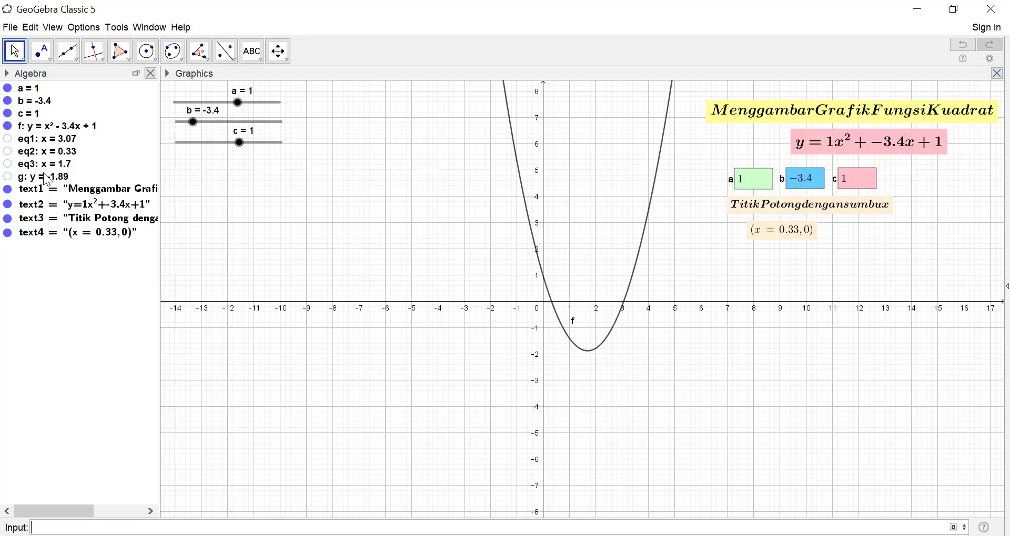
Add a LaTeX text reading (eq1,0), with eq1 inserted as a linked object, and place it to the right of the (eq2,0) text.
mouse_move(68, 142)
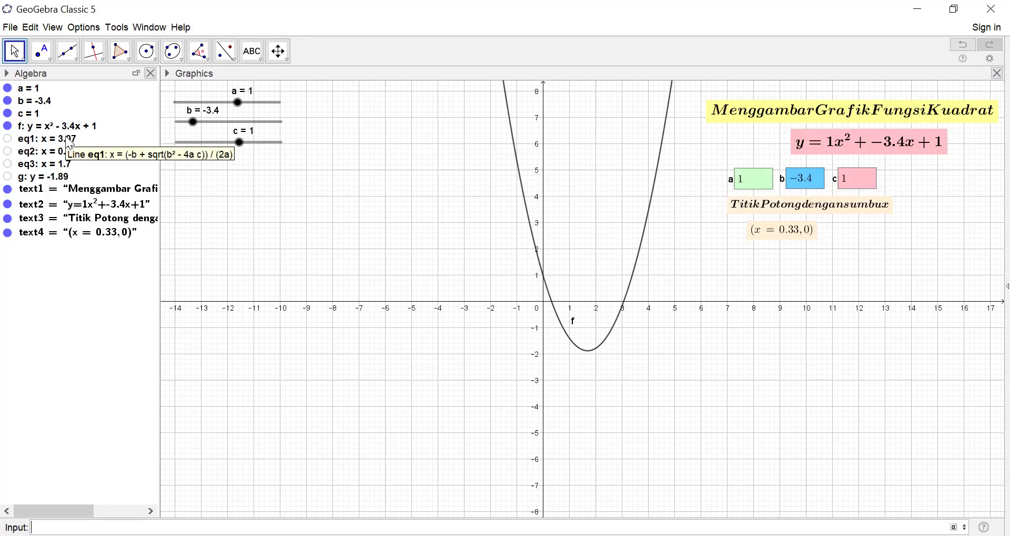
click(257, 61)
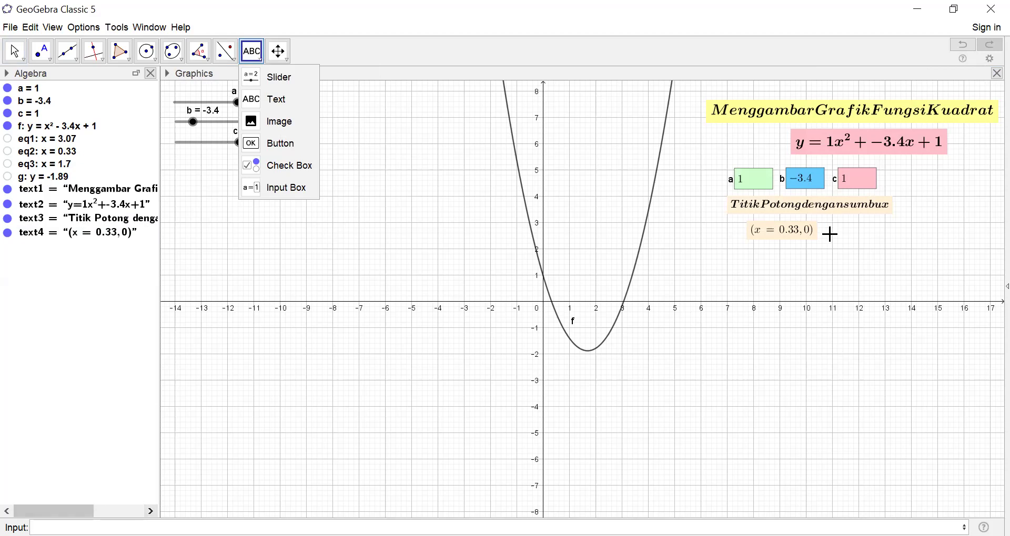
click(834, 227)
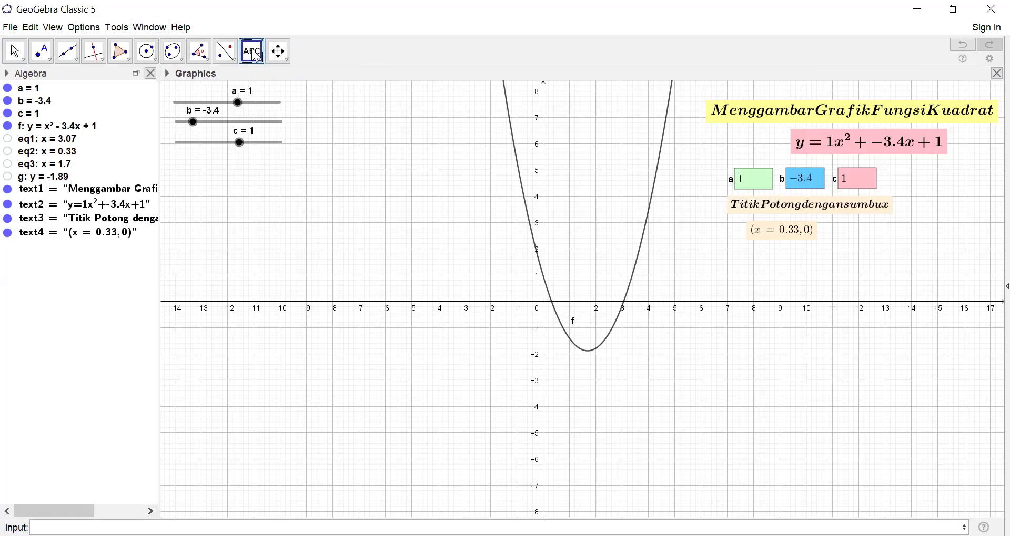
click(832, 230)
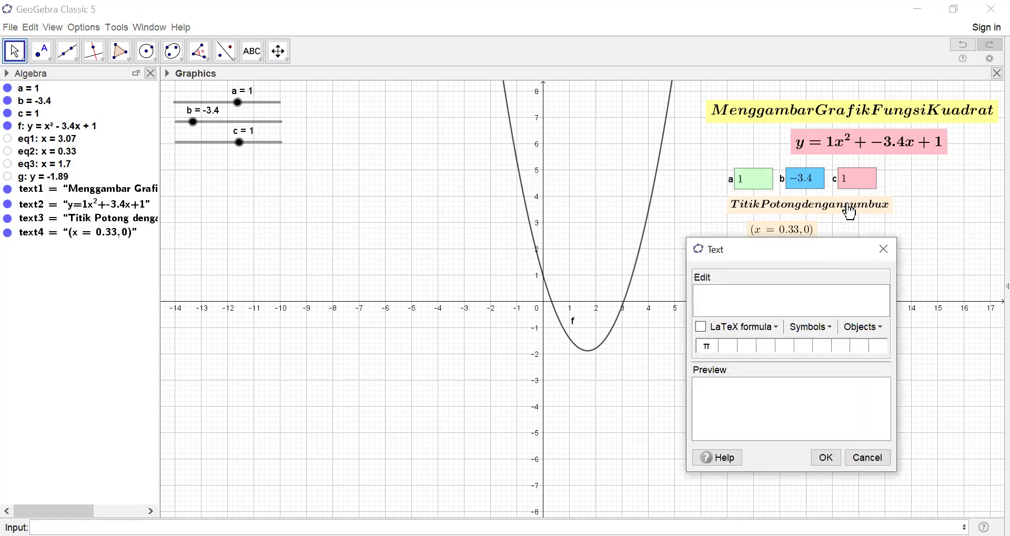
text(()
click(700, 328)
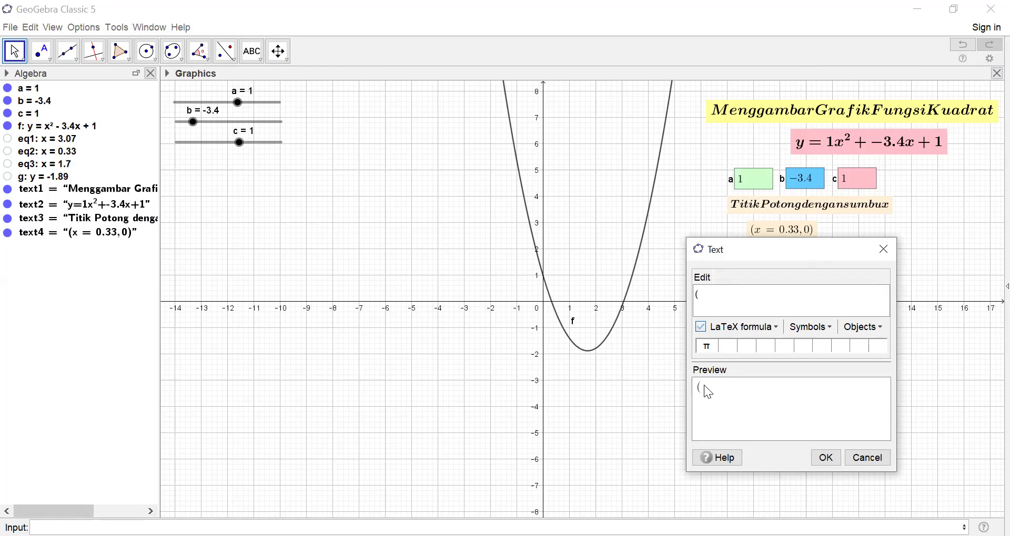
click(882, 333)
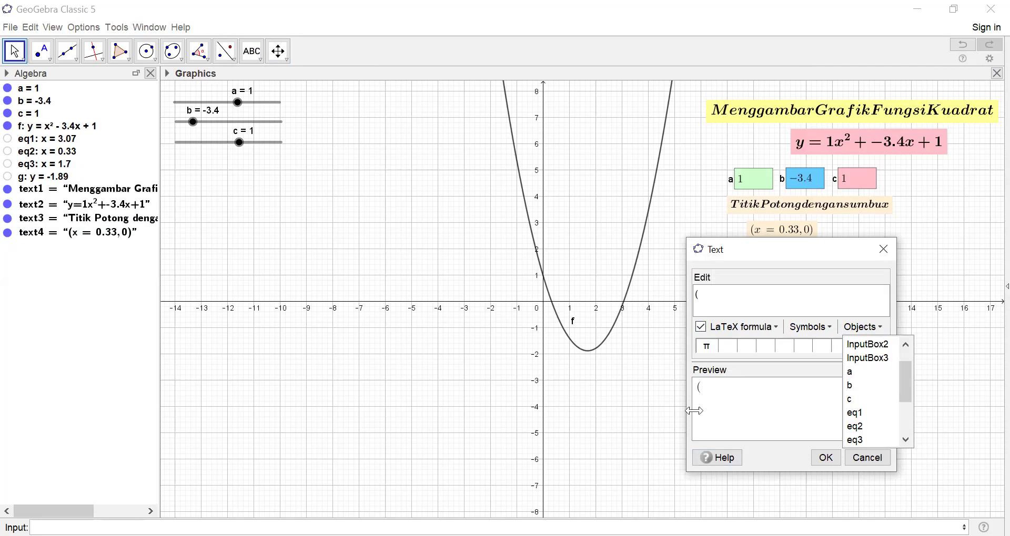
click(851, 415)
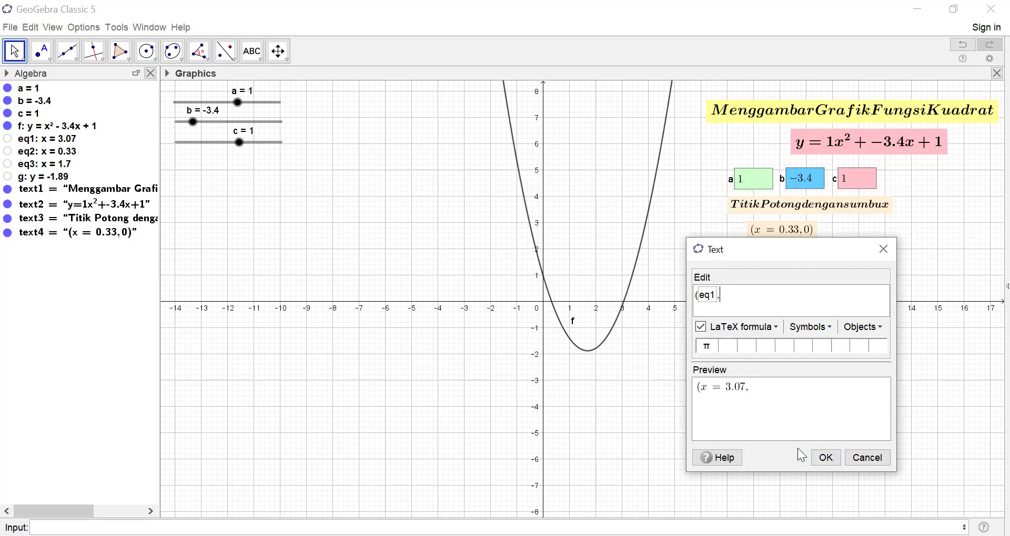
text(,0))
click(826, 459)
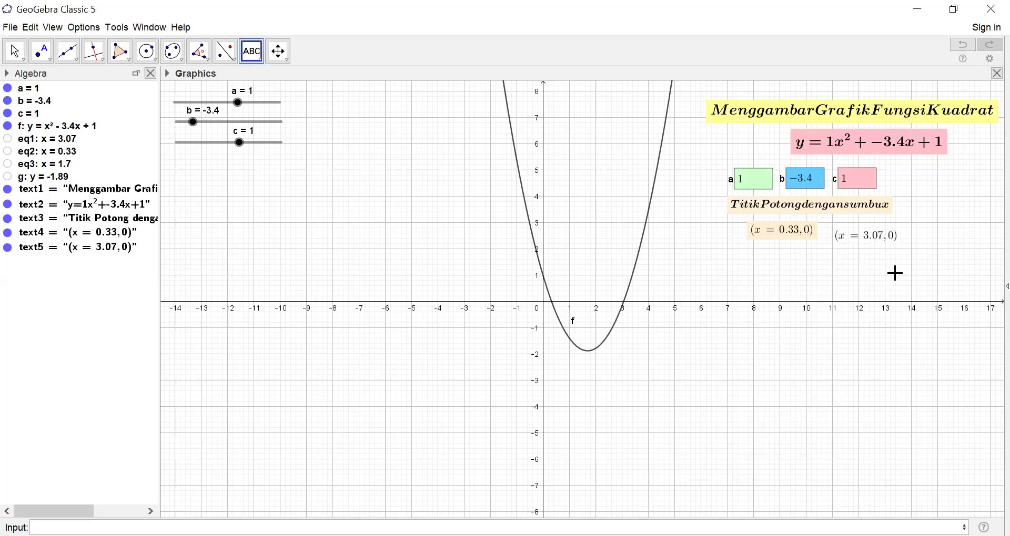
drag(882, 243, 899, 238)
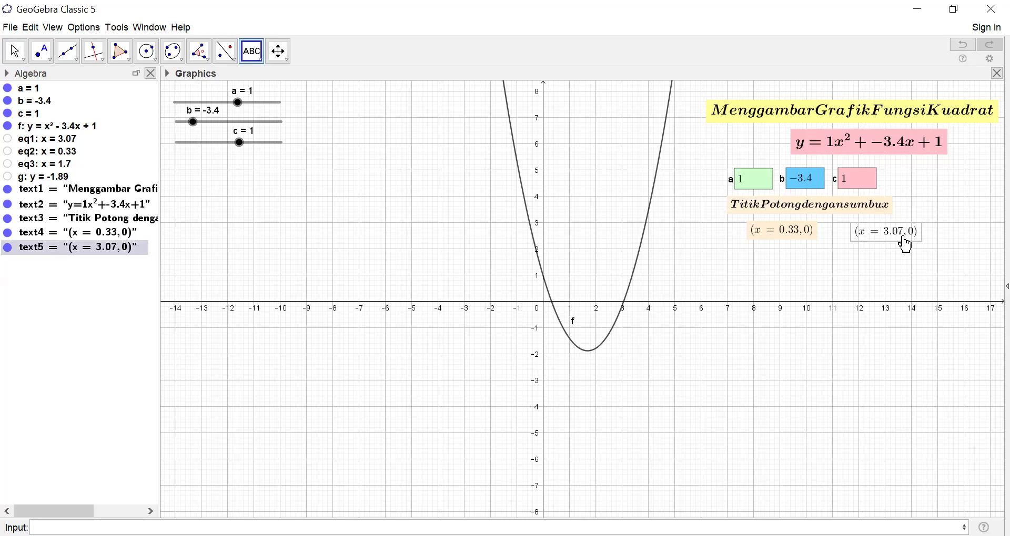
Give the (eq1,0) intercept text a Light Orange background.
right_click(901, 235)
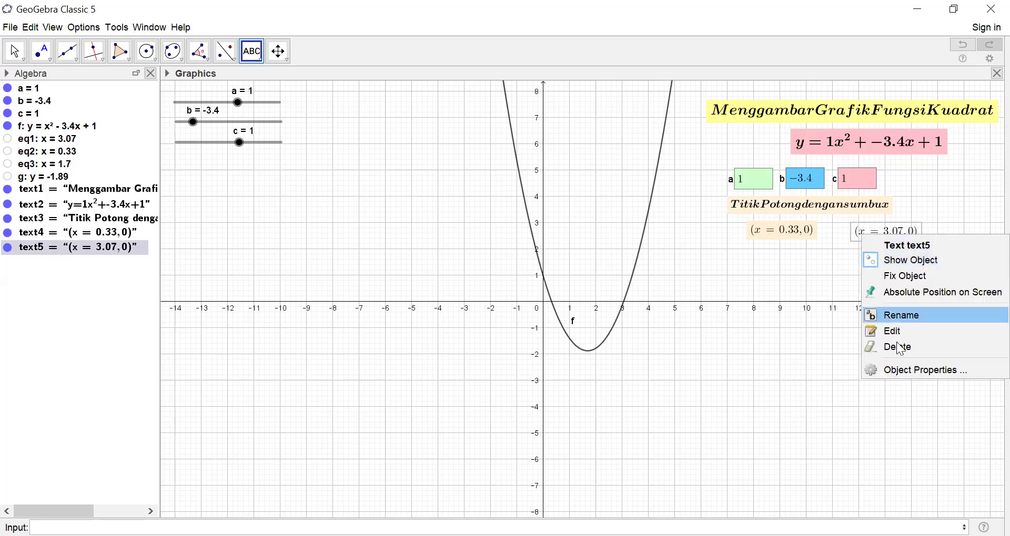
click(904, 371)
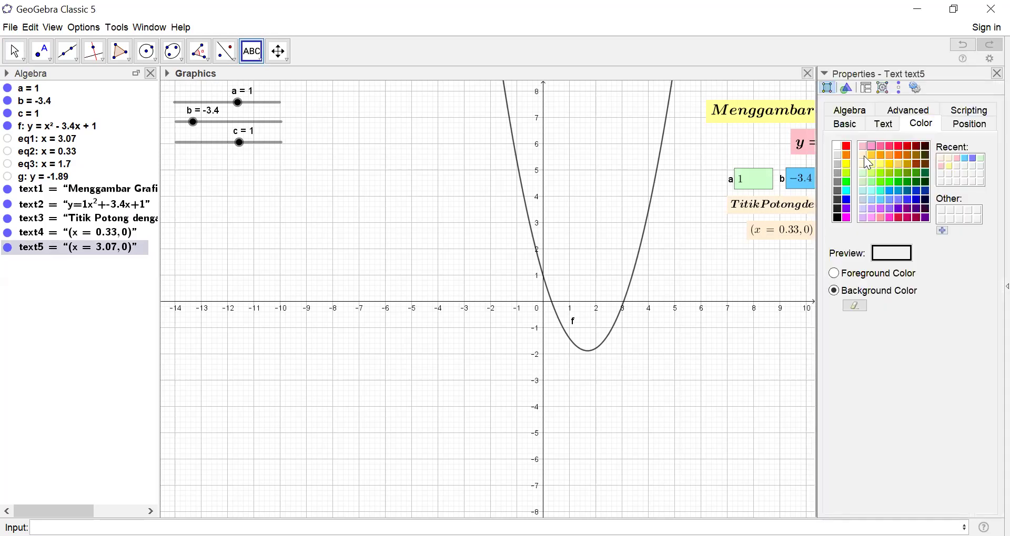
click(863, 155)
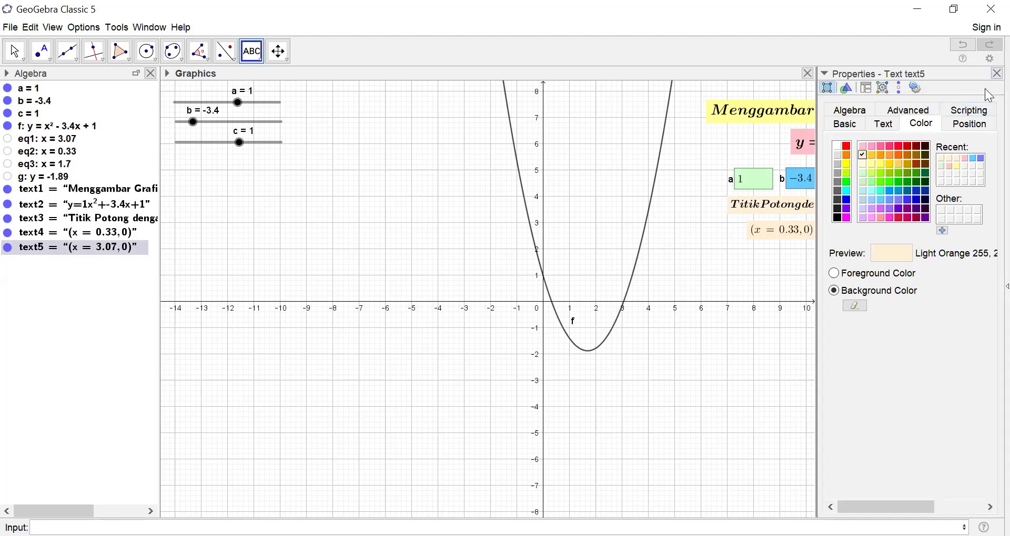
click(997, 73)
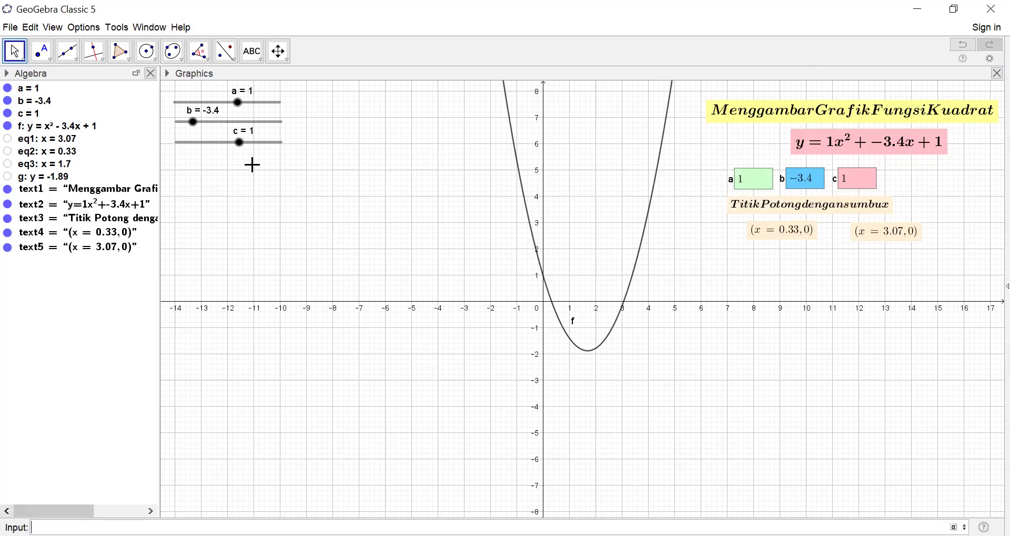
Add the LaTeX text "Titik potong dengan sumbu y" below the x-intercept texts, aligned with the "Titik Potong dengan sumbu x" text.
click(251, 52)
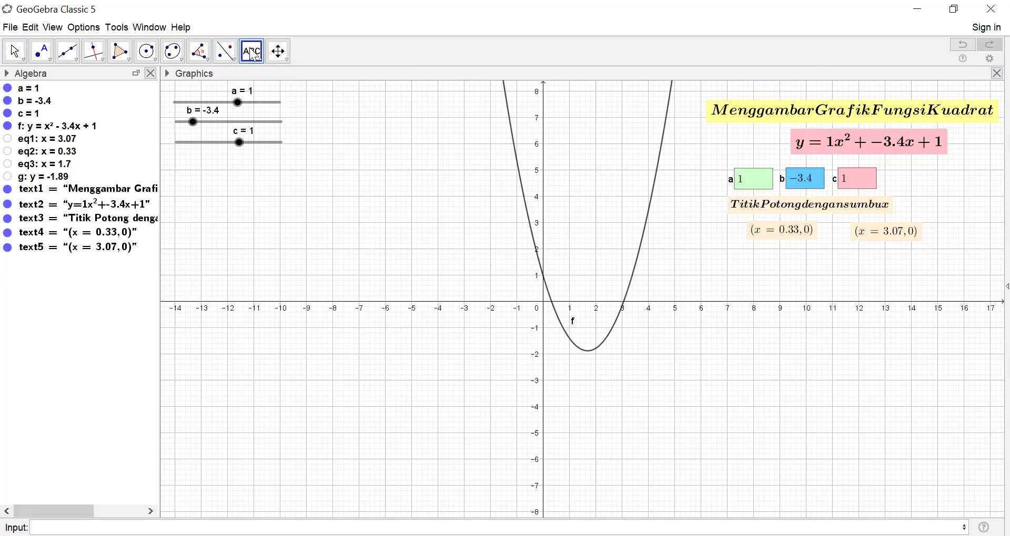
click(733, 256)
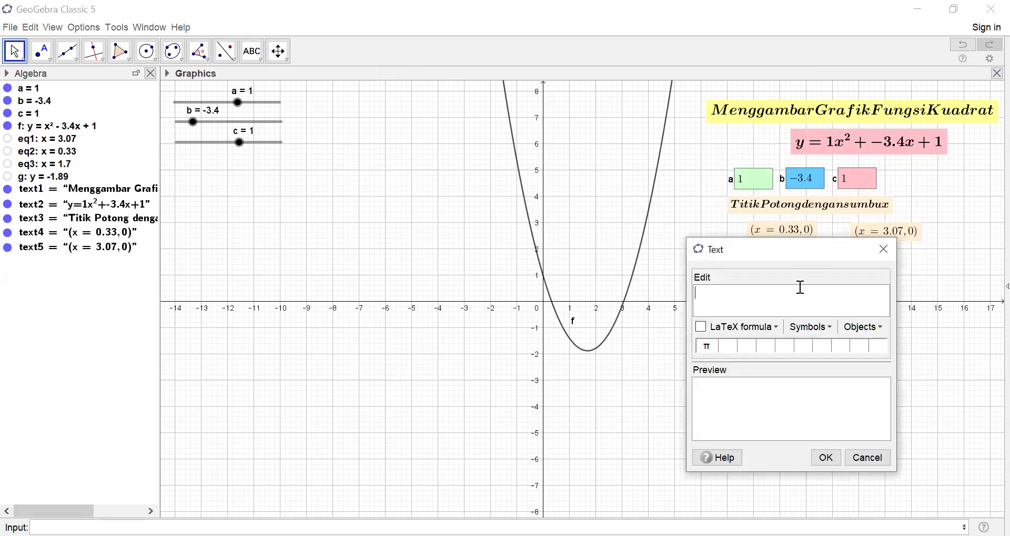
click(700, 326)
text(Titik potong)
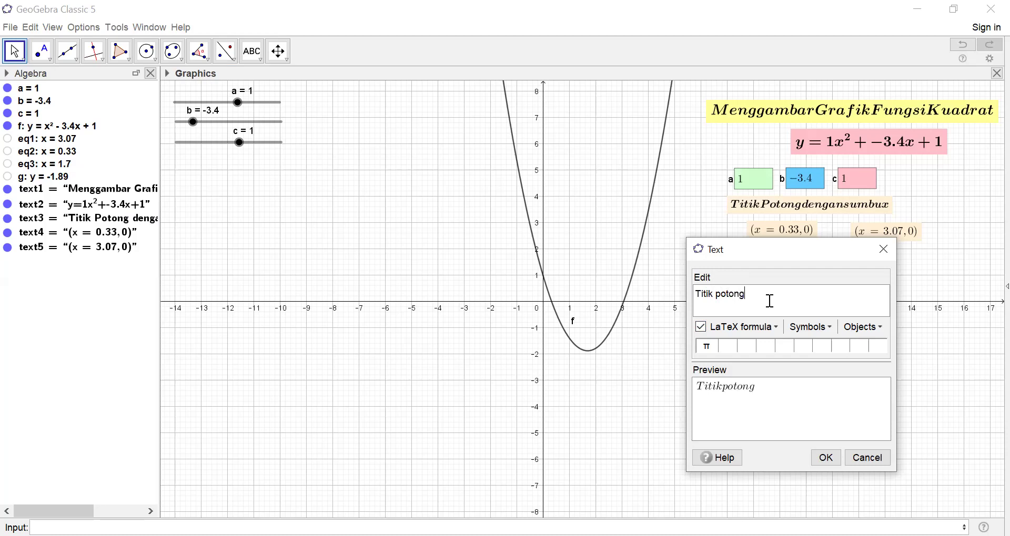
text( dengan sumbu y)
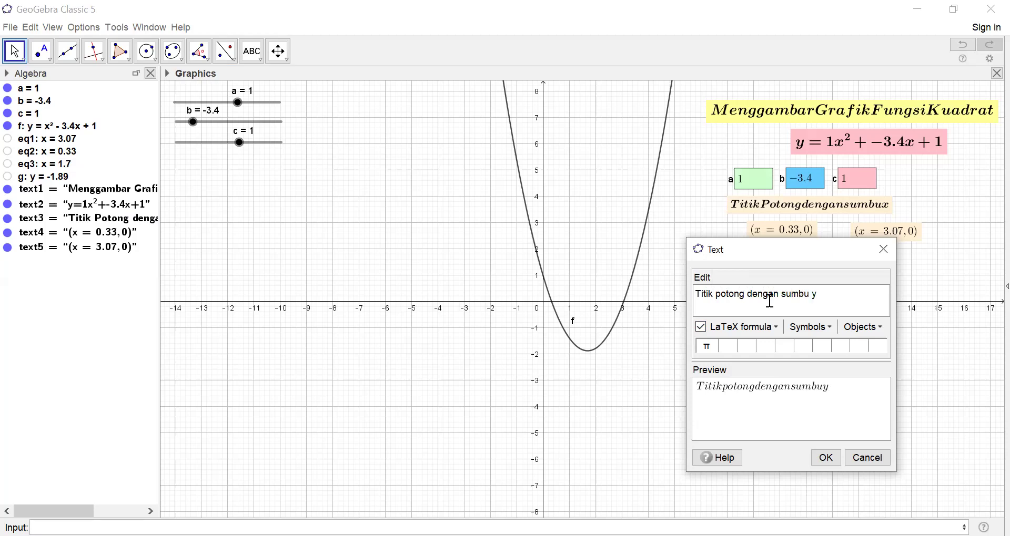
click(828, 459)
drag(844, 270, 823, 265)
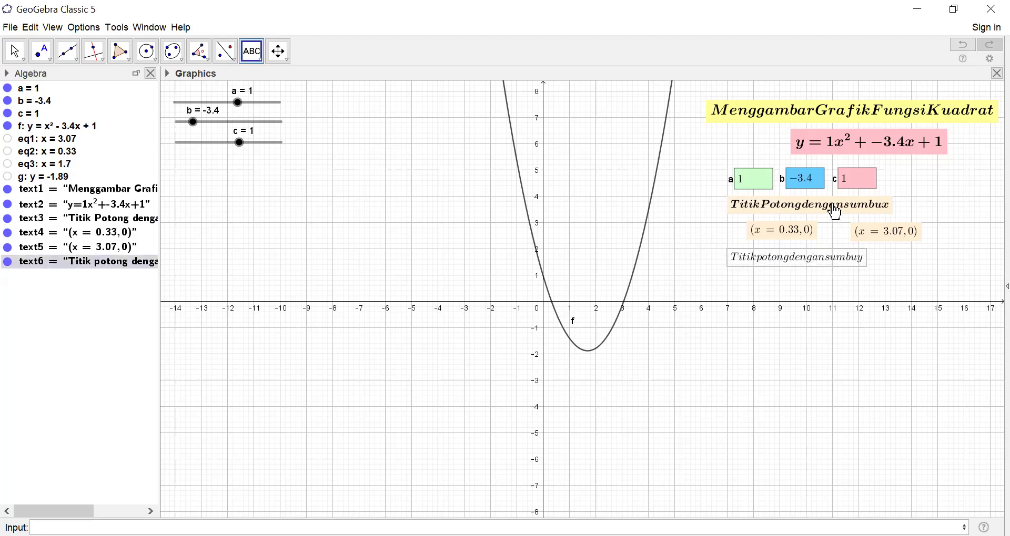
Make the "Titik potong dengan sumbu y" text bold and give it a Light Purple background.
right_click(840, 262)
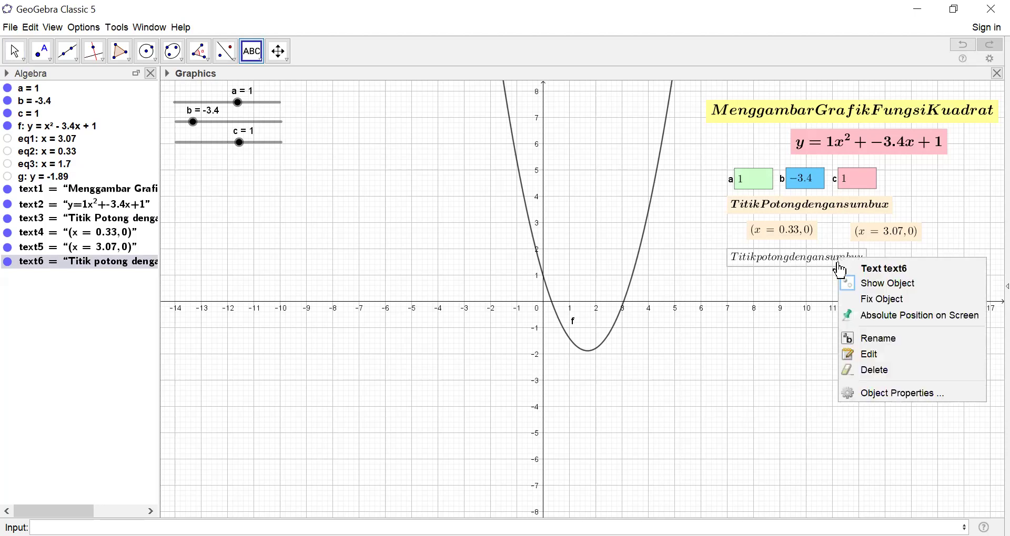
click(888, 393)
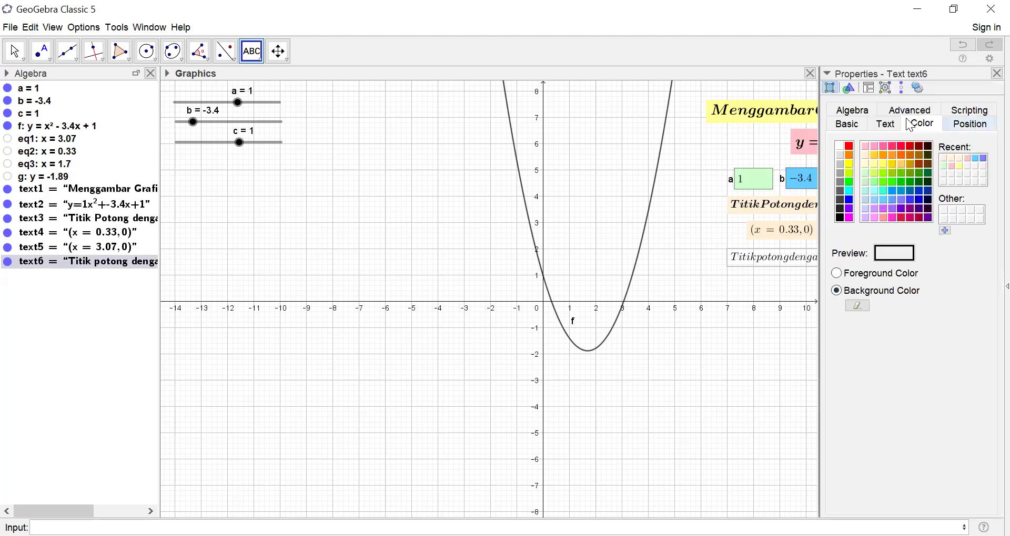
click(893, 131)
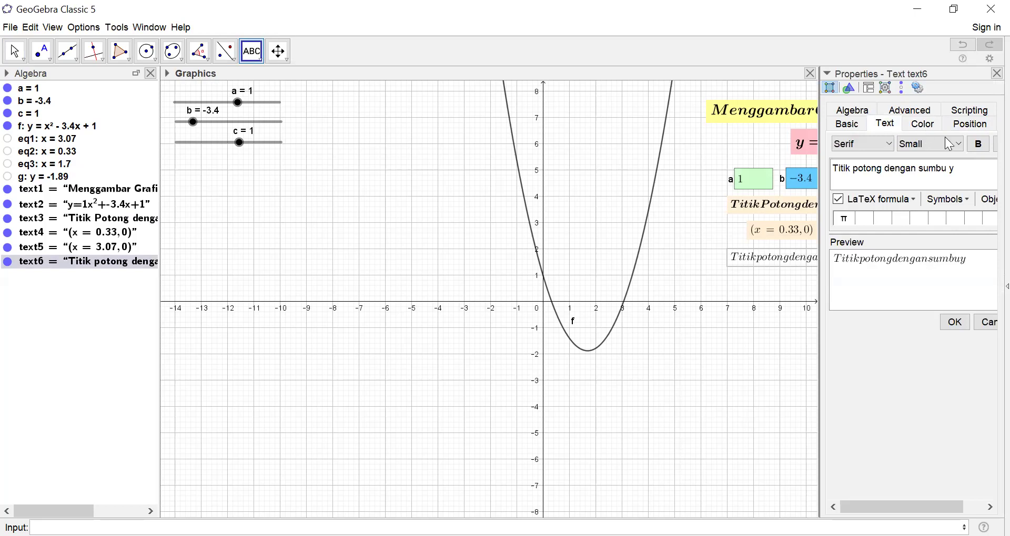
click(979, 148)
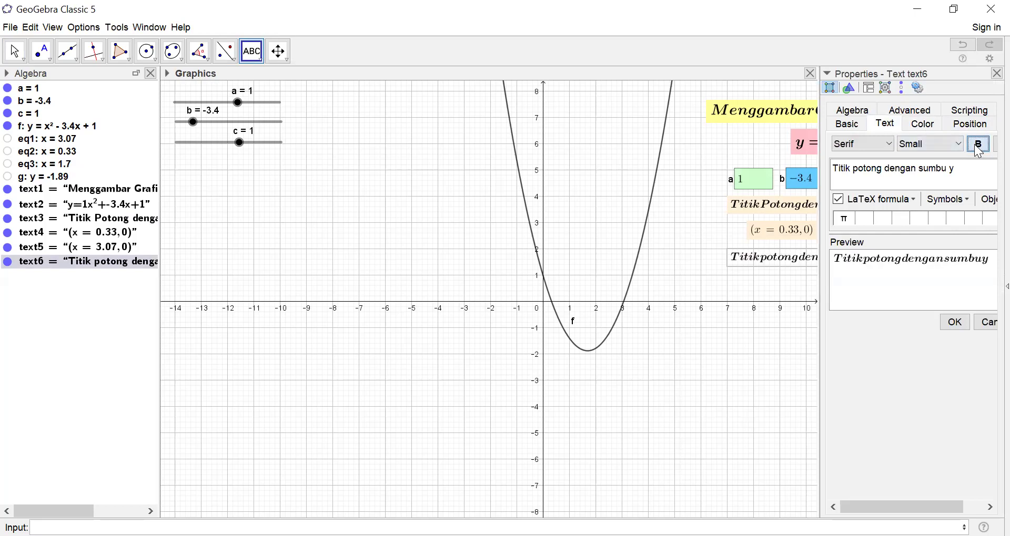
click(928, 128)
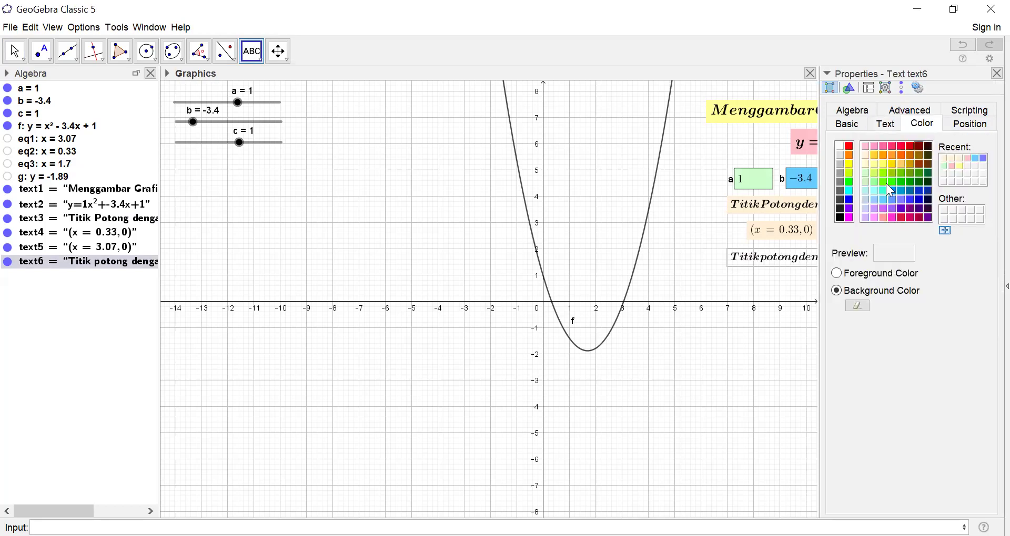
click(873, 208)
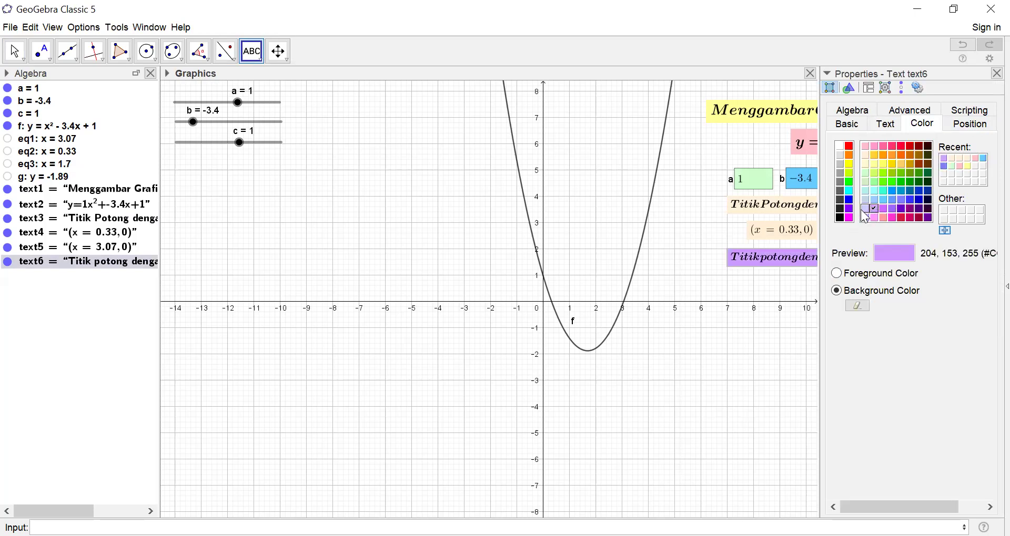
click(865, 209)
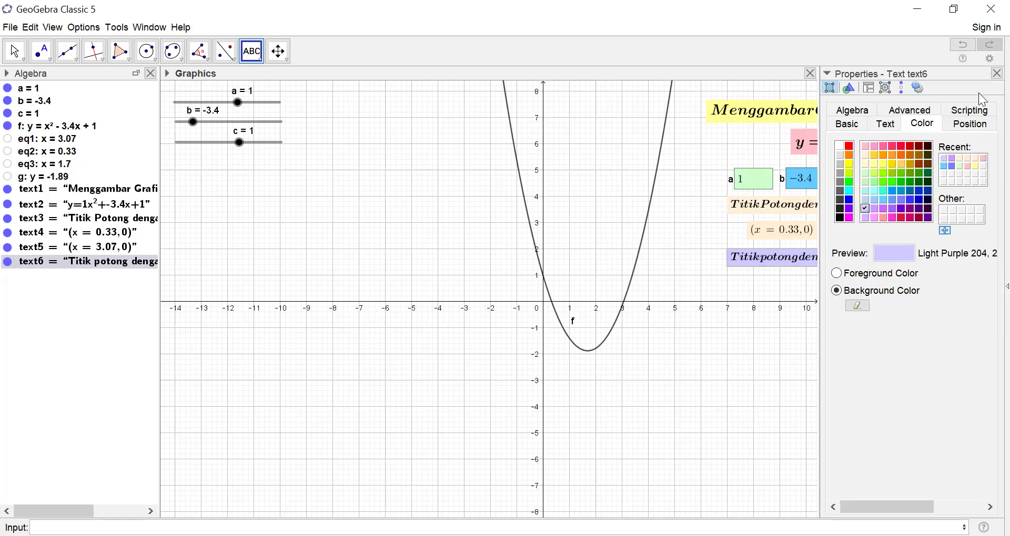
click(997, 74)
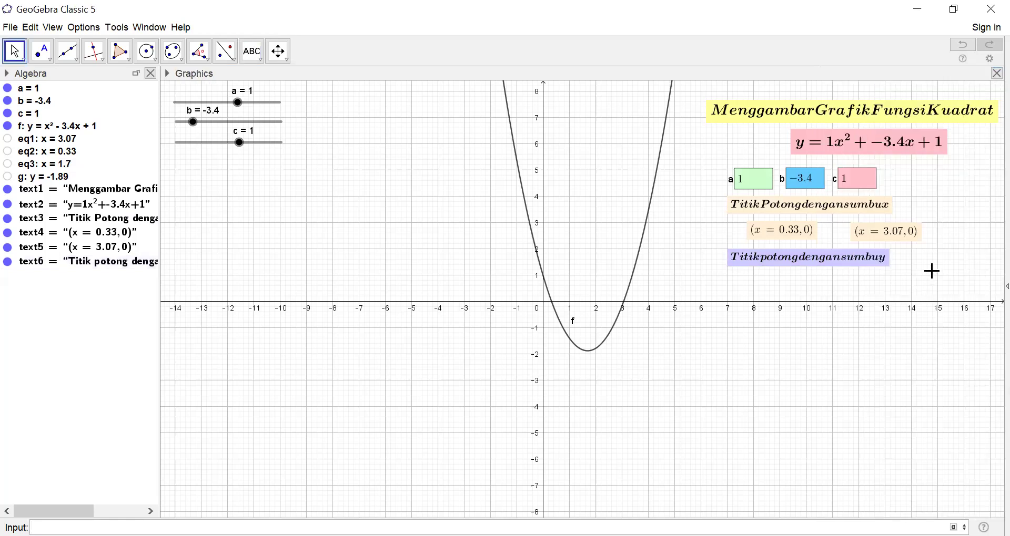
Add a LaTeX text reading (0,c), with c inserted as a linked object, and align it beside the "Titik potong dengan sumbu y" text.
click(251, 52)
click(251, 52)
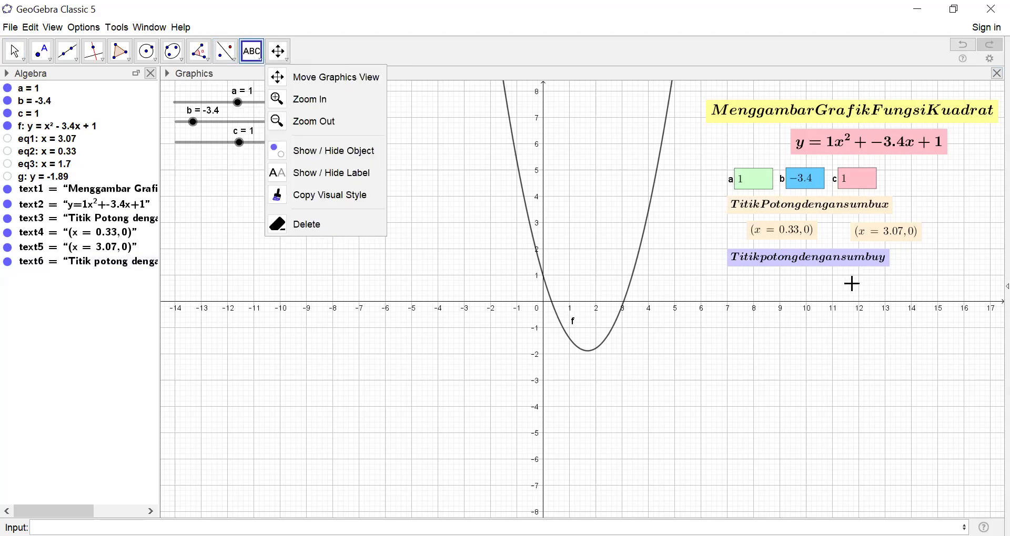
click(904, 258)
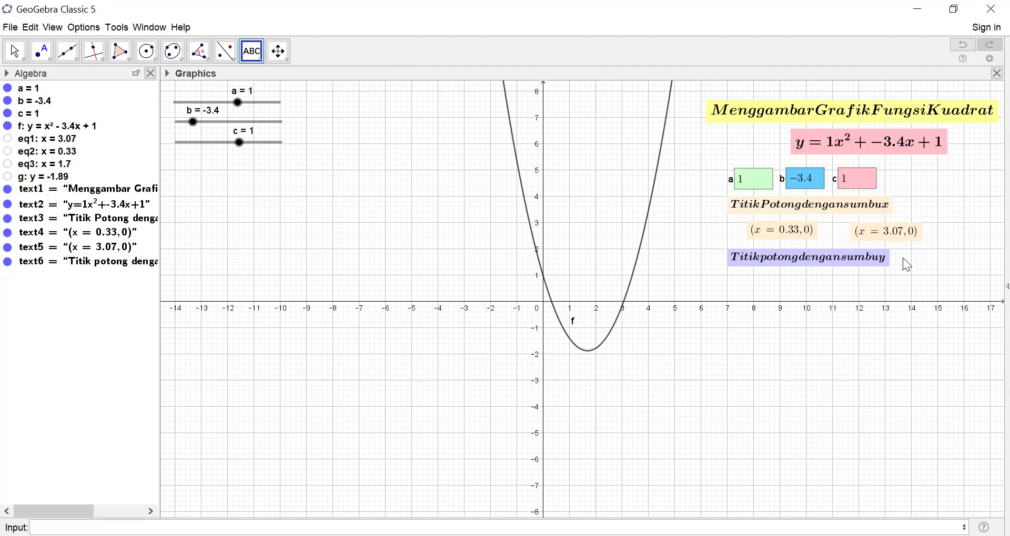
click(902, 258)
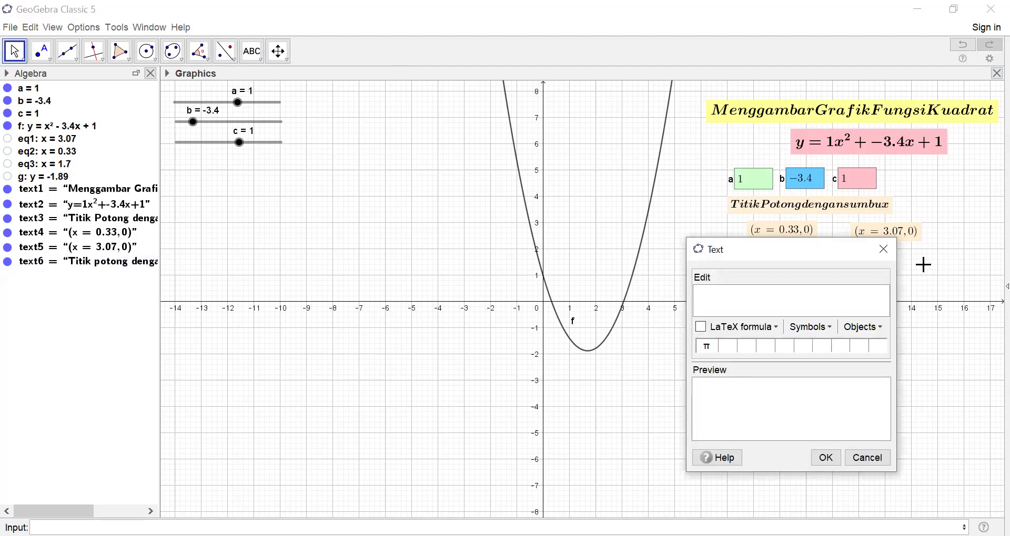
text(()
click(701, 327)
text(0,)
click(881, 334)
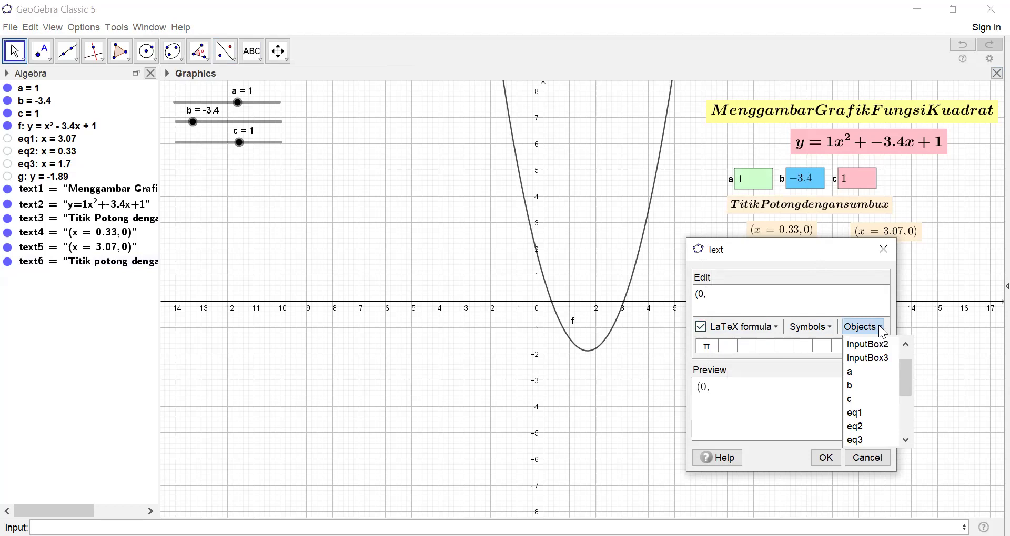
click(849, 402)
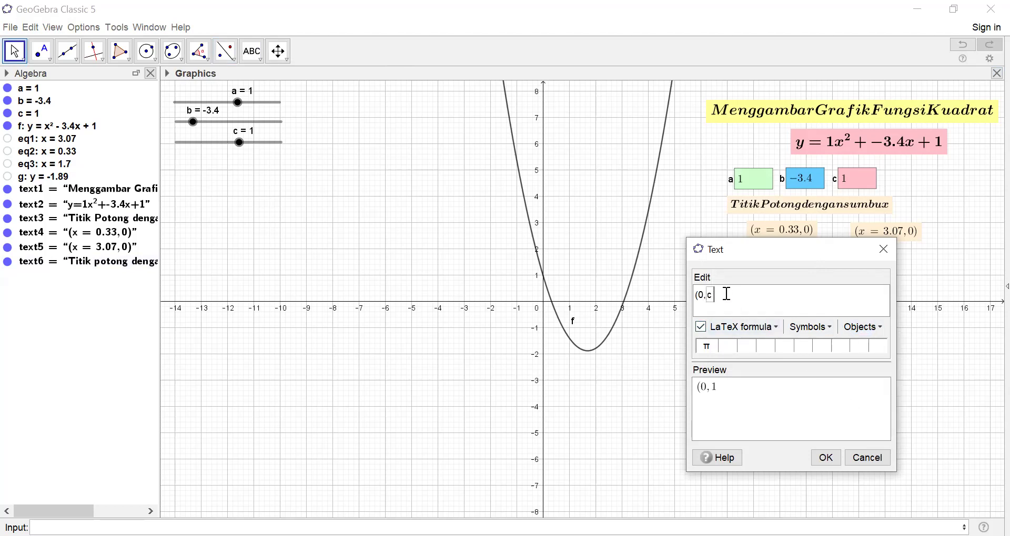
text())
click(826, 458)
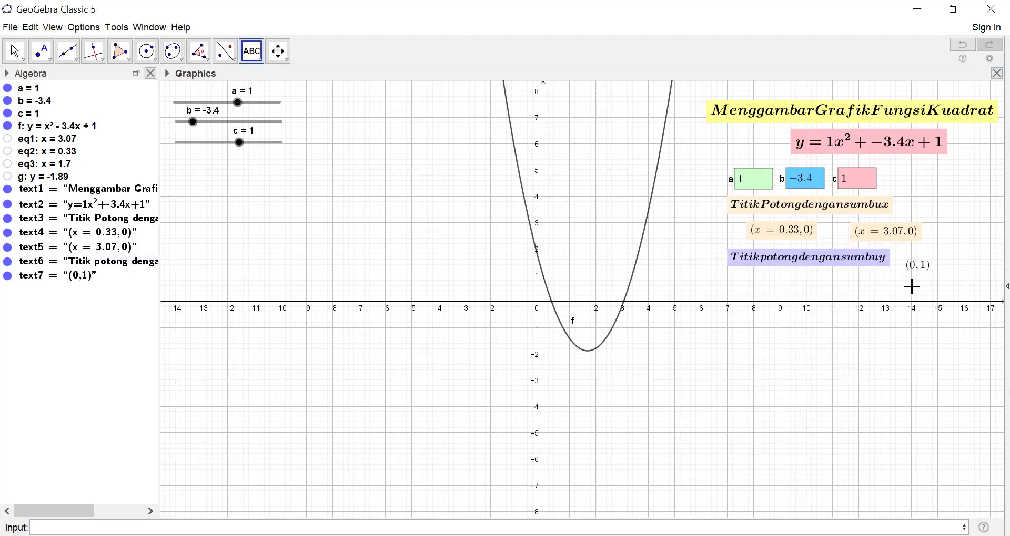
click(919, 262)
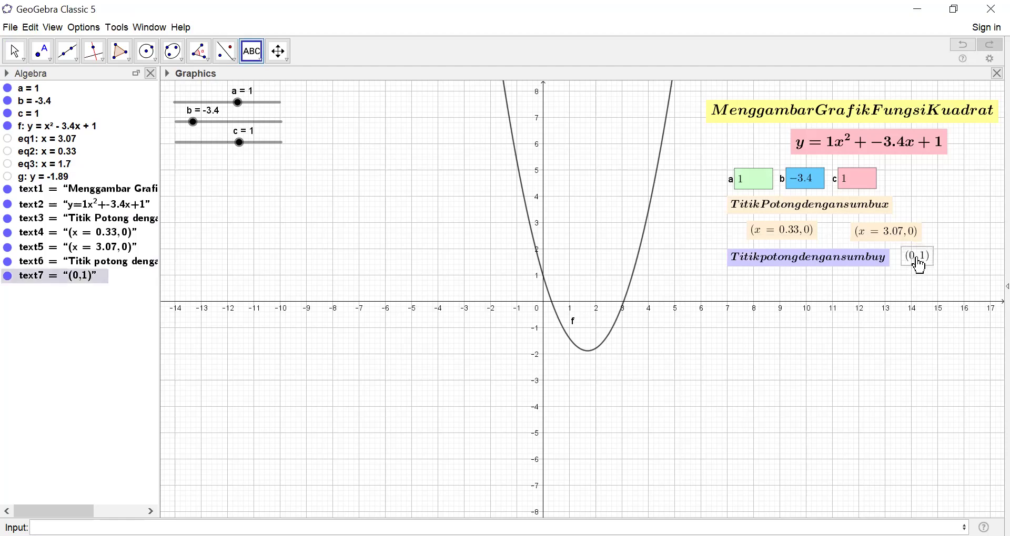
Give the (0,c) intercept text a Light Purple background.
right_click(918, 260)
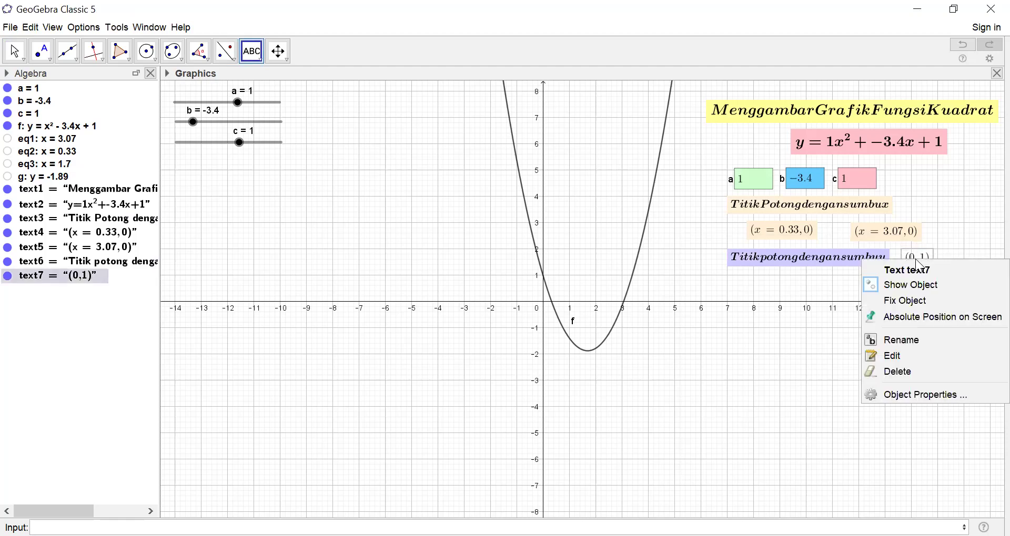
click(918, 392)
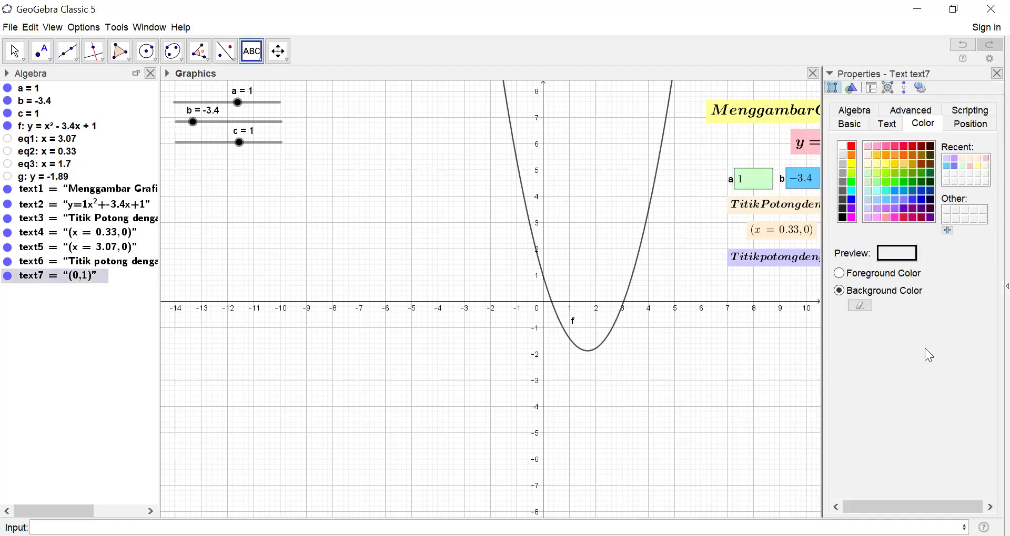
click(868, 209)
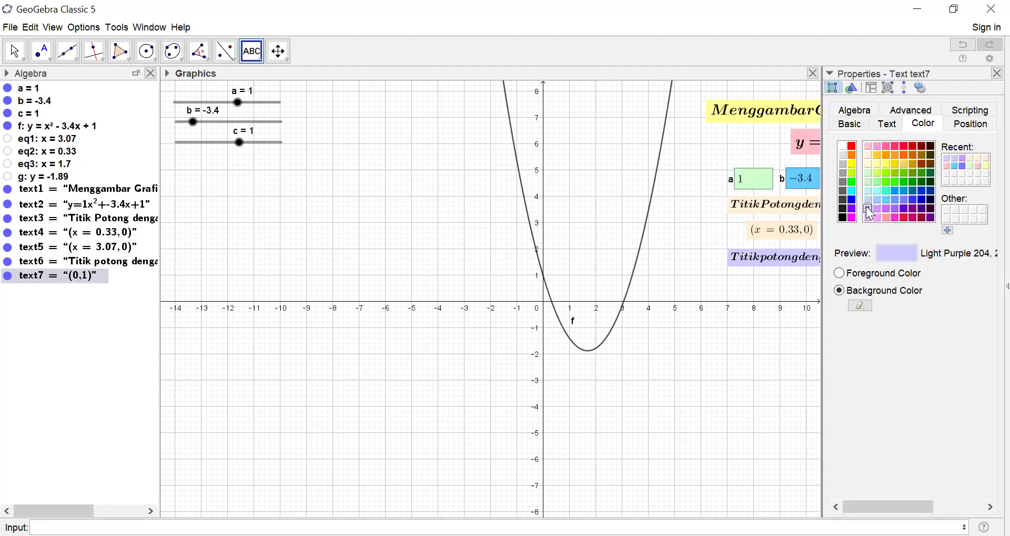
click(997, 74)
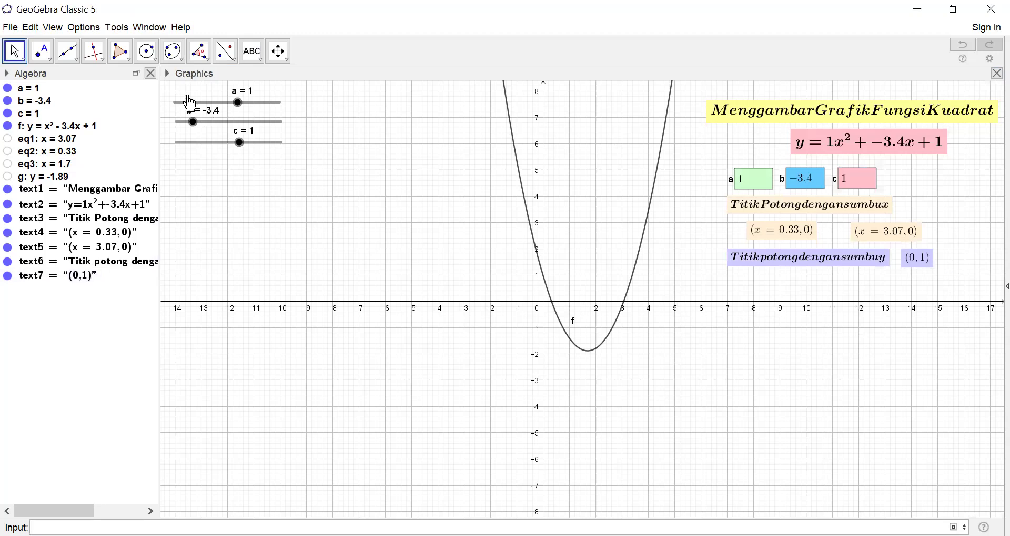
Add the LaTeX text "Sumbu Simetri" below the "Titik potong dengan sumbu y" text, aligned with its start.
click(252, 52)
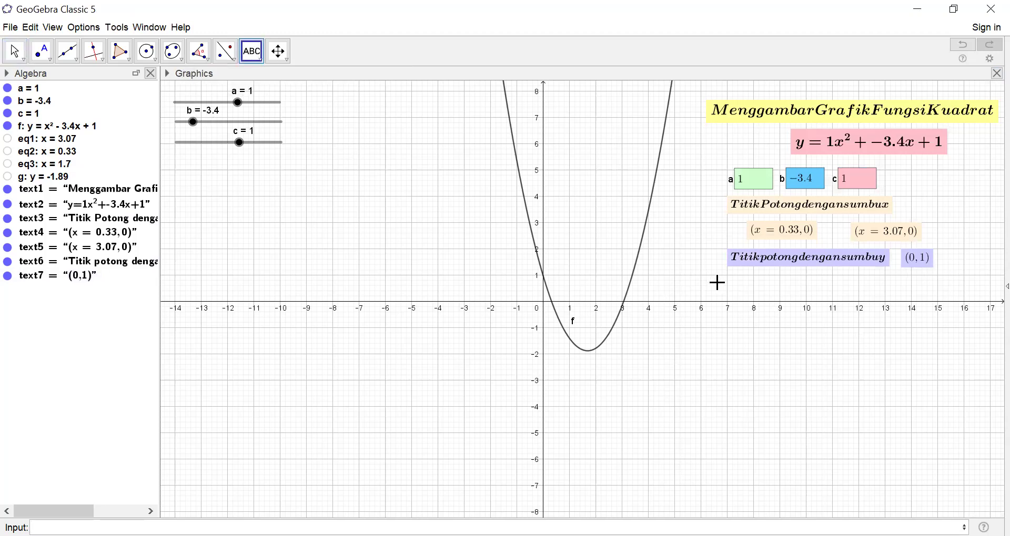
click(735, 289)
click(706, 321)
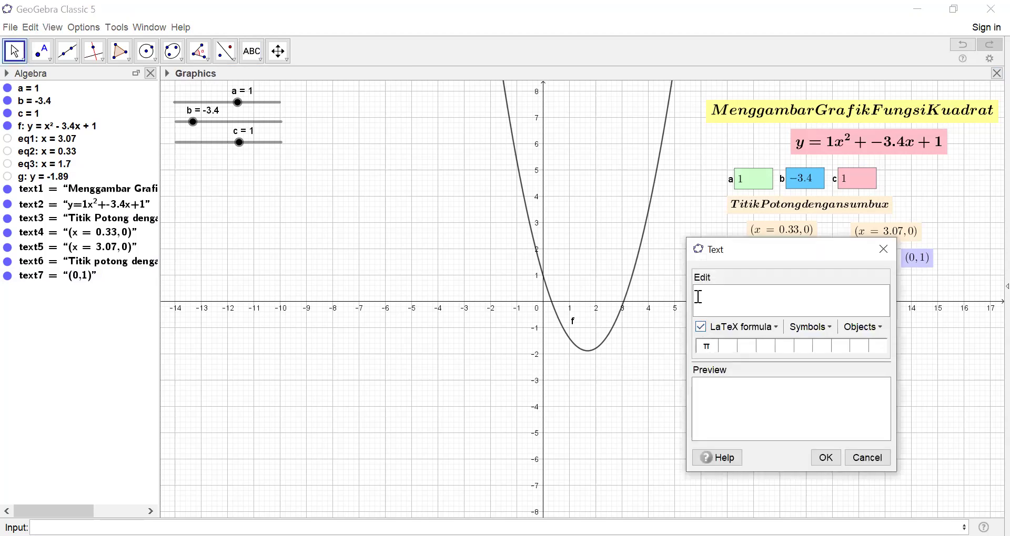
text(Sumbu Simetri)
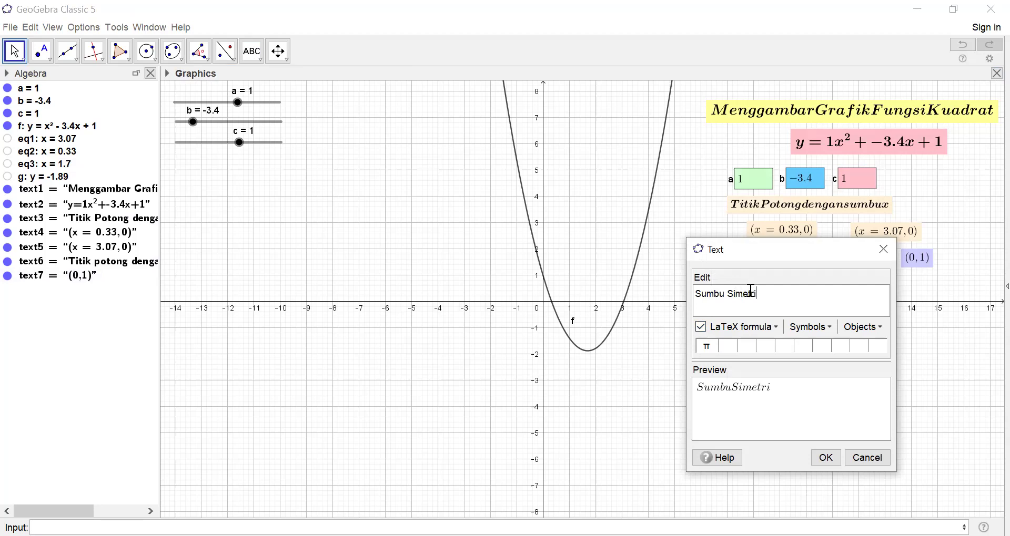
click(830, 456)
drag(793, 299, 792, 293)
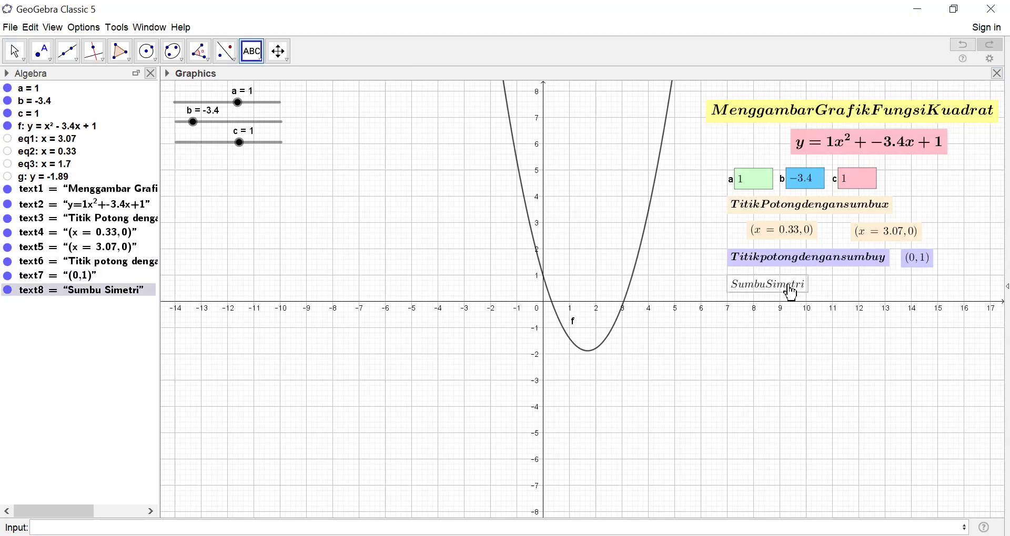
Make the "Sumbu Simetri" text bold and give it a Pink background.
right_click(791, 287)
click(838, 424)
click(888, 125)
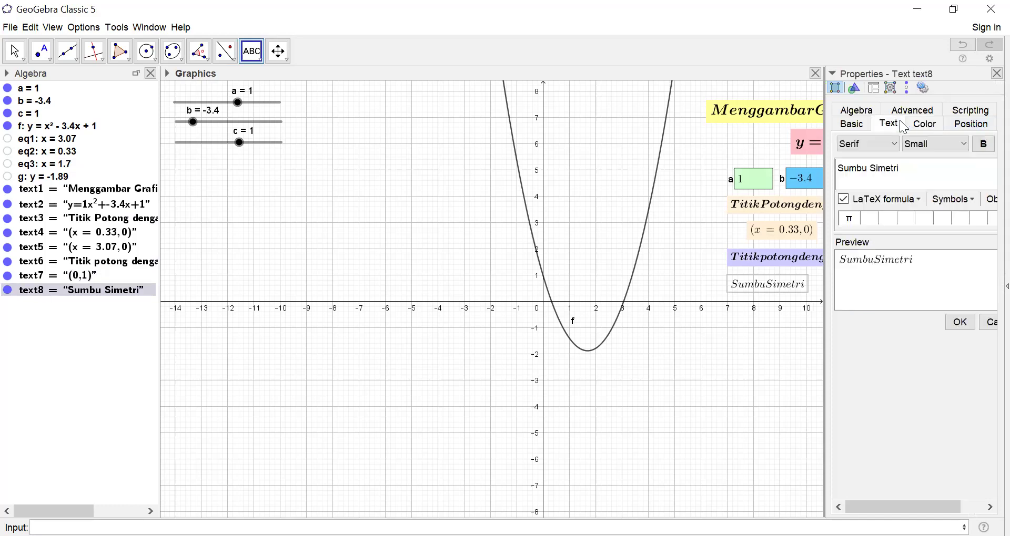
click(984, 145)
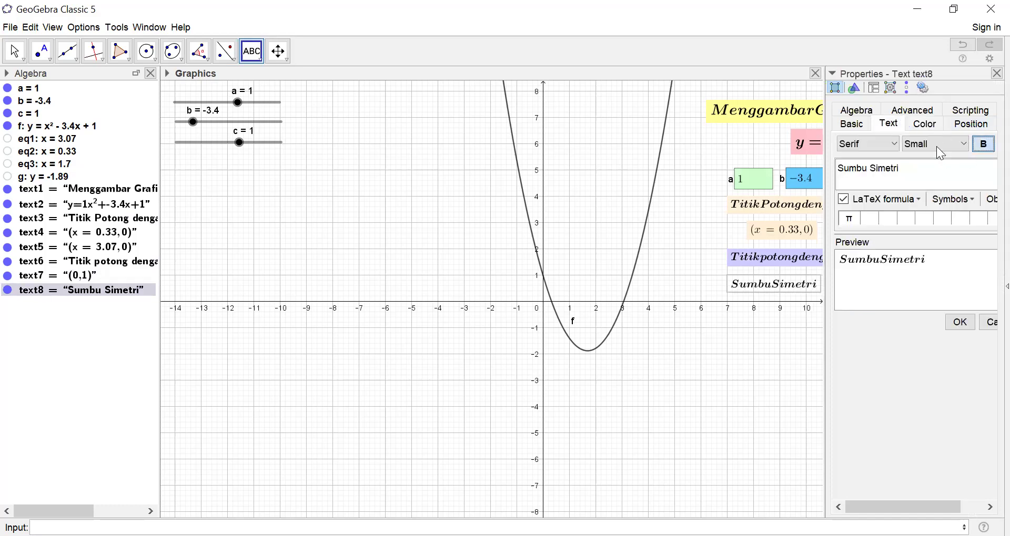
click(937, 126)
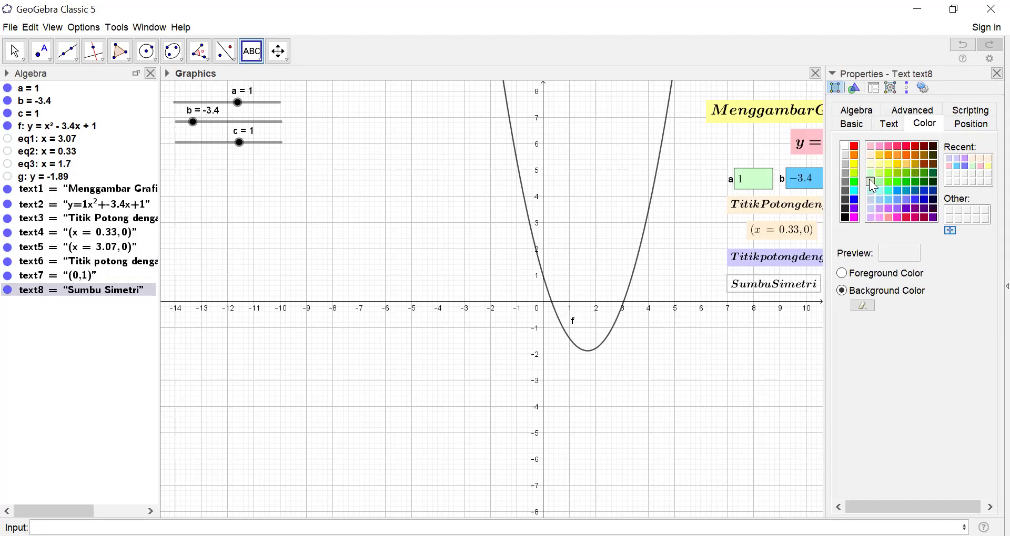
click(871, 146)
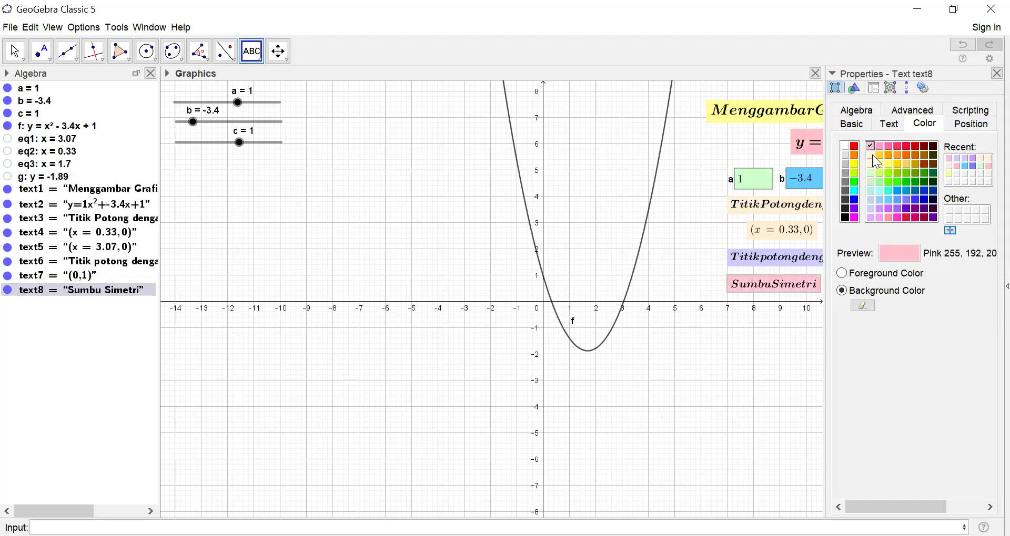
click(997, 74)
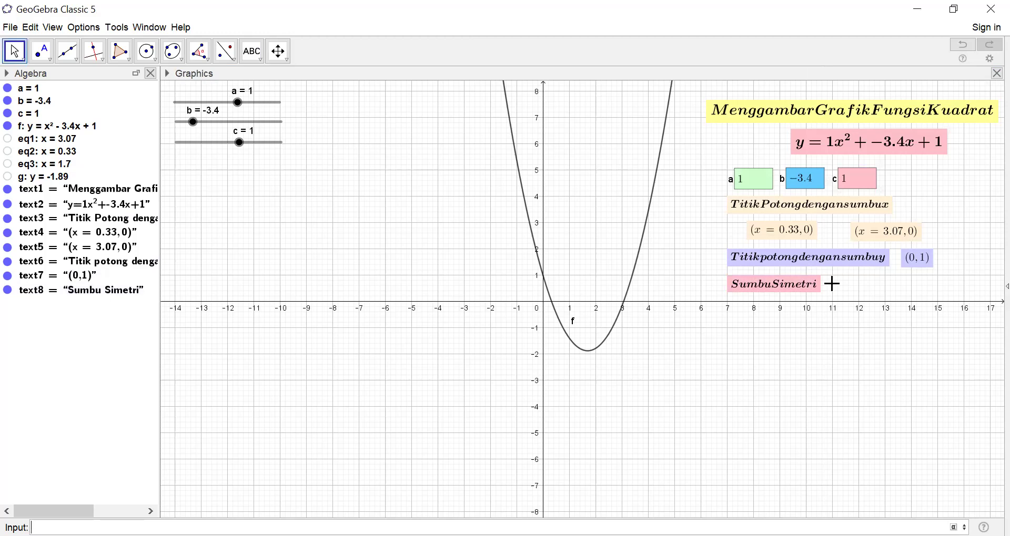
Add a plain text containing eq3 as a linked object and place it to the right of the "Sumbu Simetri" text.
click(252, 51)
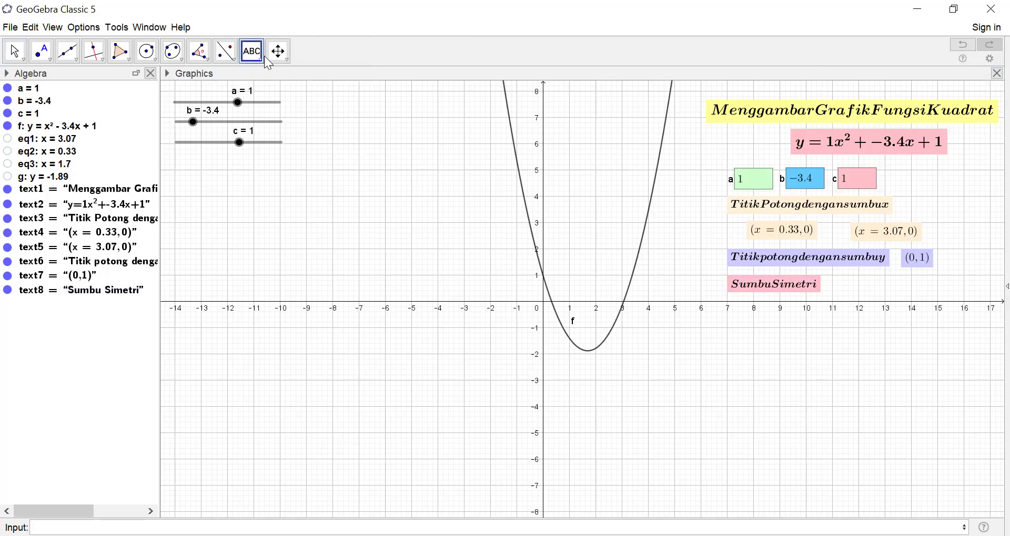
click(839, 286)
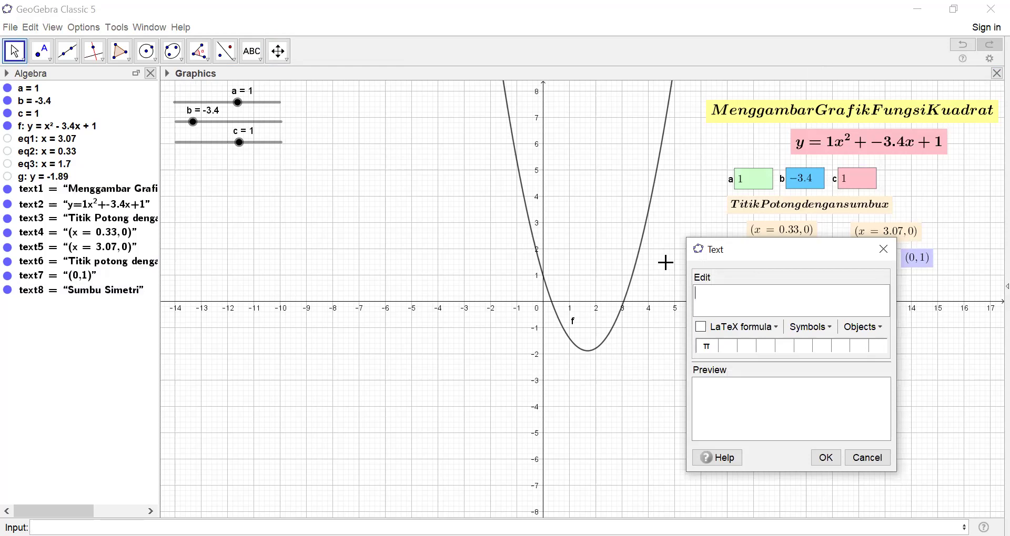
click(882, 329)
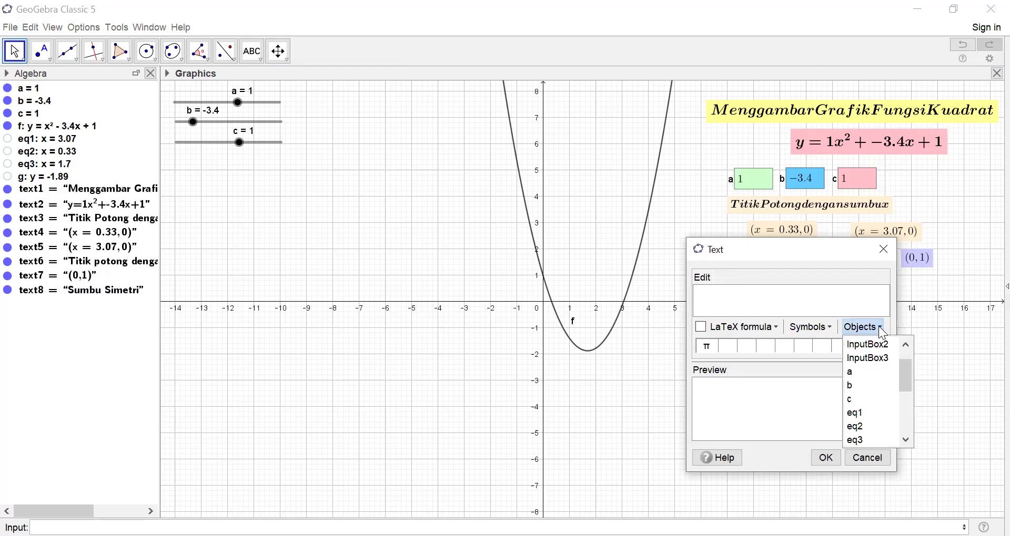
click(857, 441)
click(827, 457)
drag(859, 288, 859, 296)
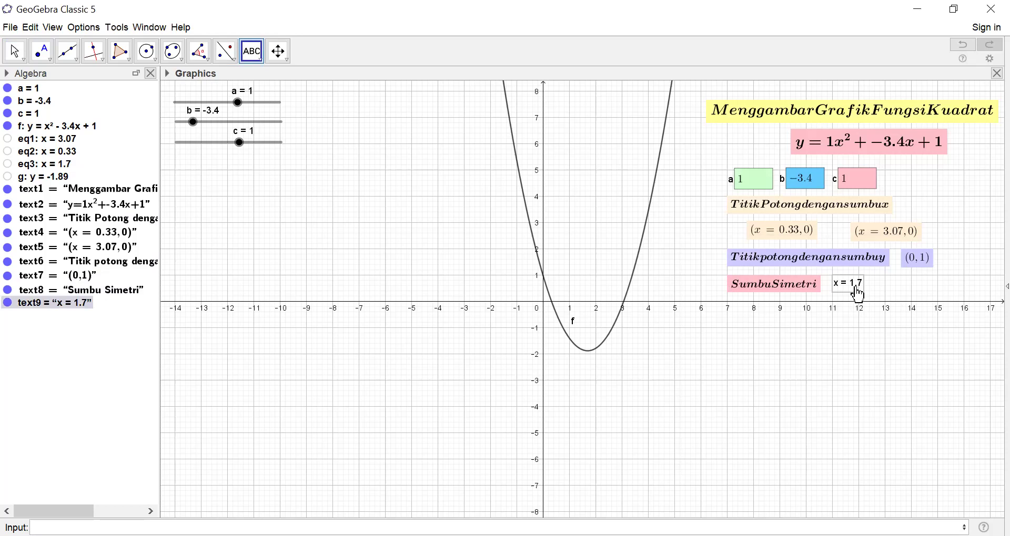
Give the linked eq3 text beside "Sumbu Simetri" a Pink background.
right_click(855, 287)
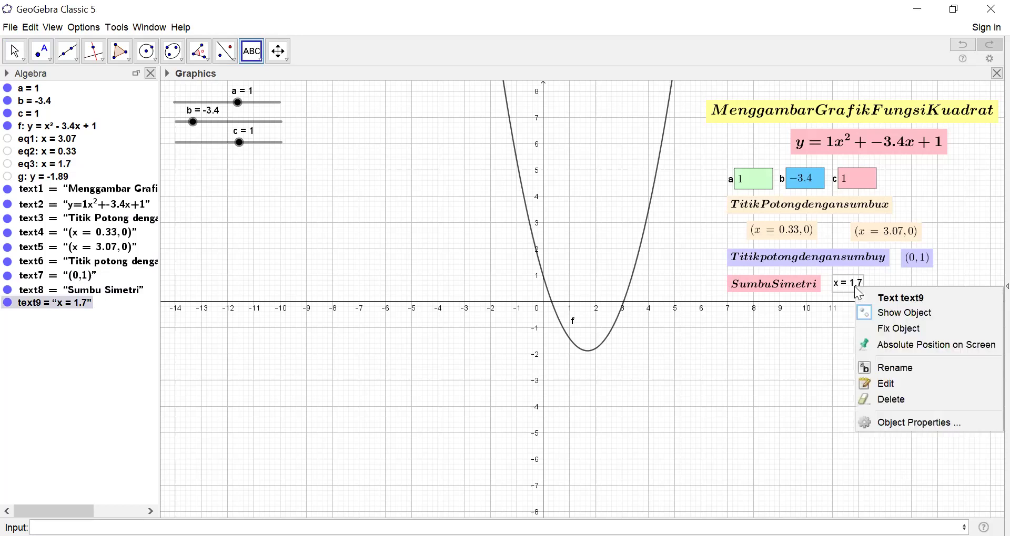
click(935, 429)
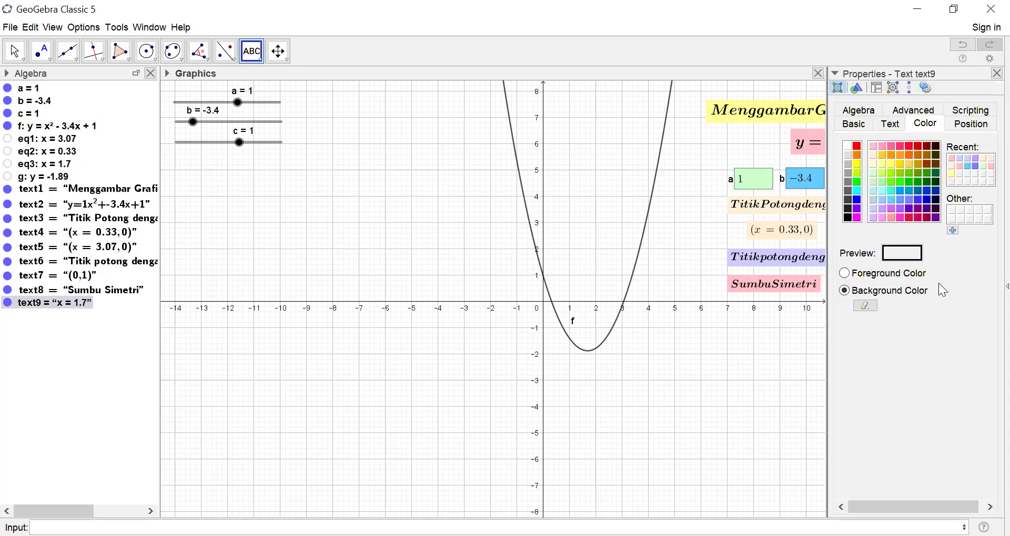
click(880, 146)
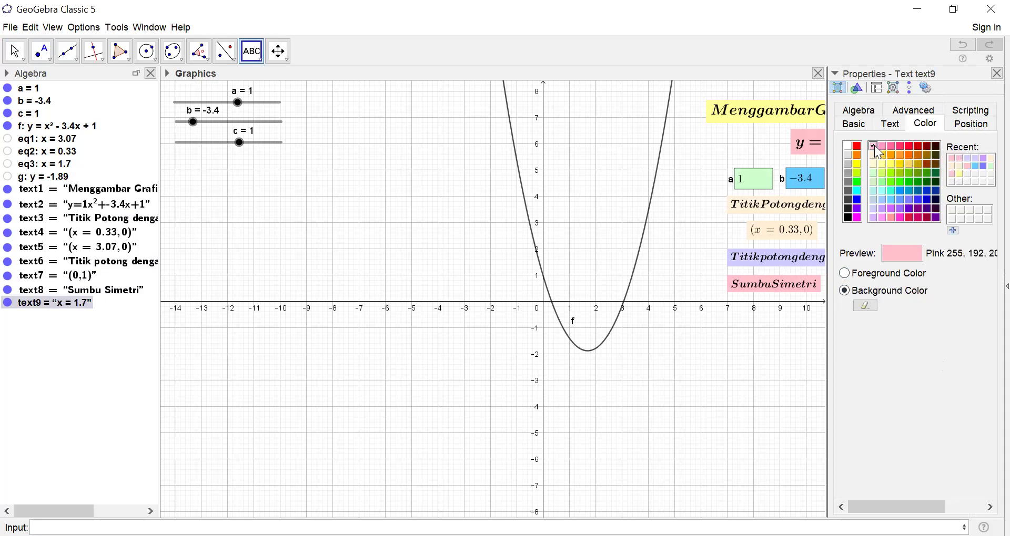
click(998, 74)
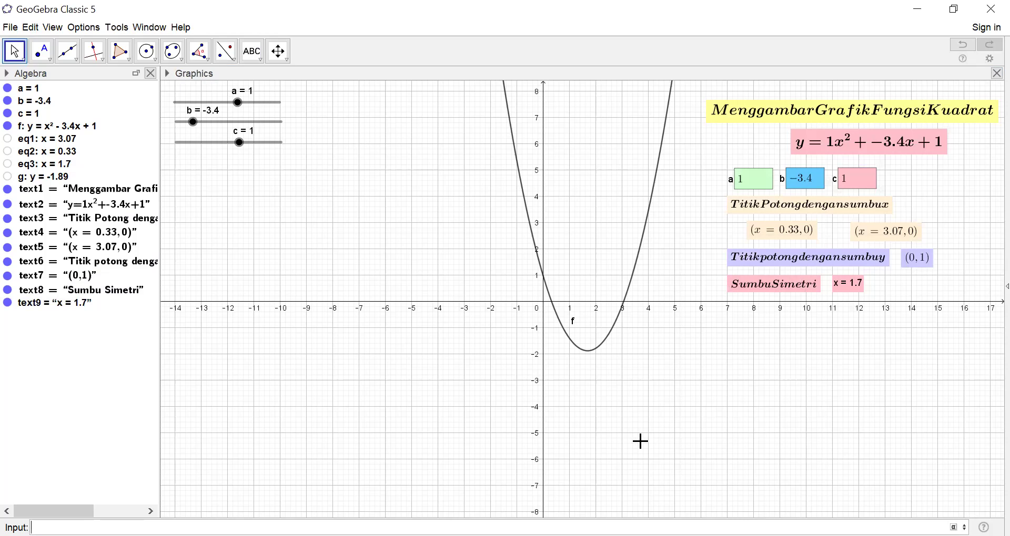
Add the LaTeX text "Nilai Optimum" below the "Sumbu Simetri" text, just under the x-axis.
click(252, 51)
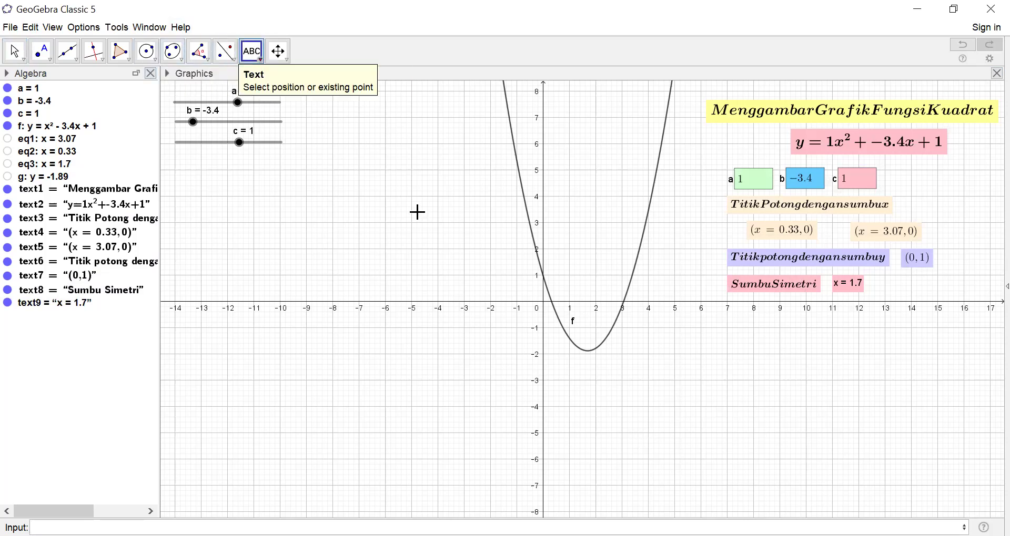
click(729, 321)
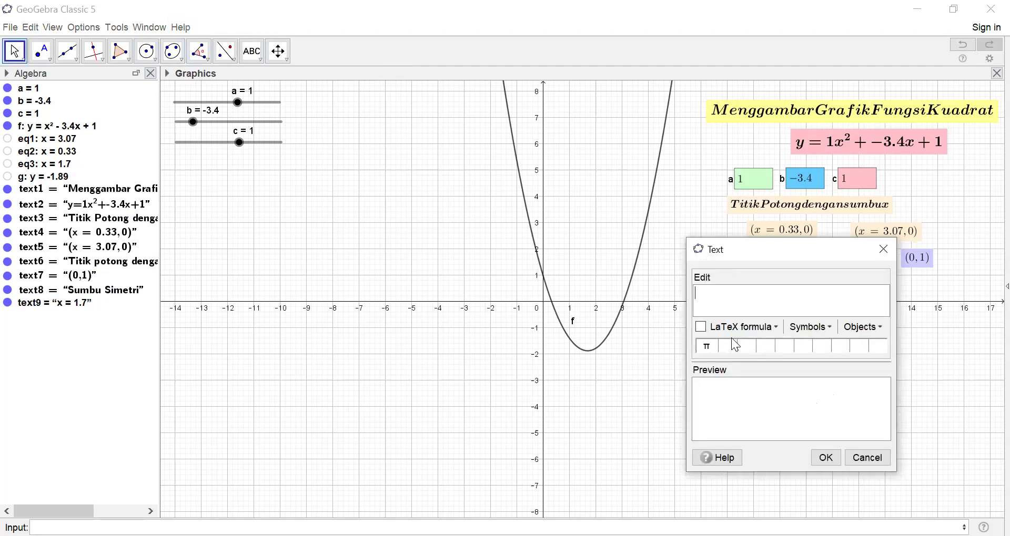
click(700, 327)
key(space)
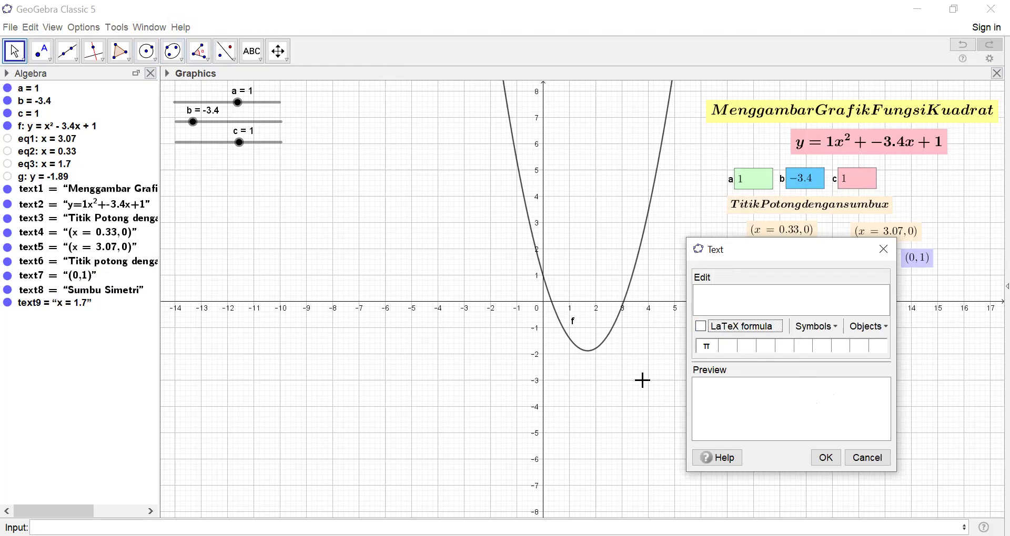
click(721, 303)
text(Nilai Op)
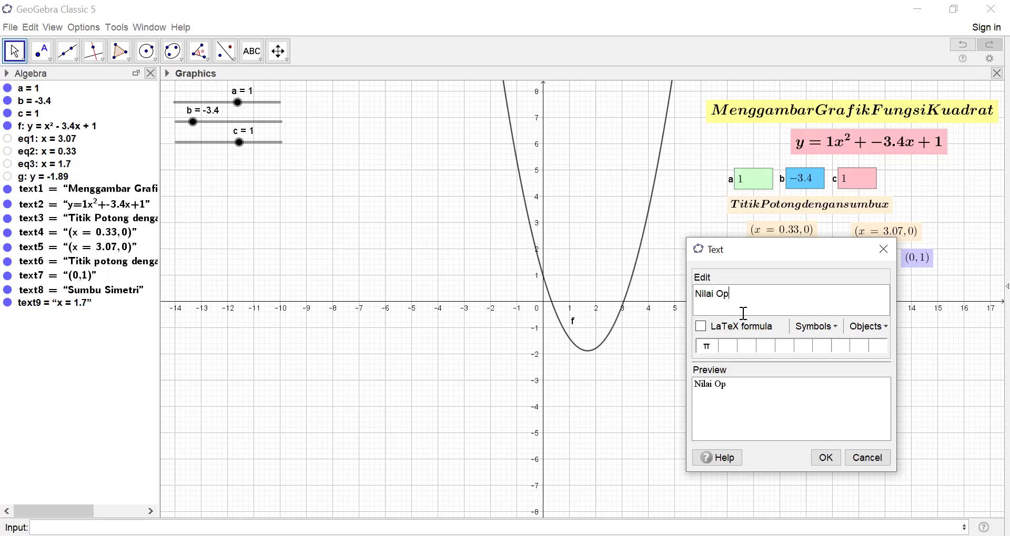
text(timum)
click(701, 327)
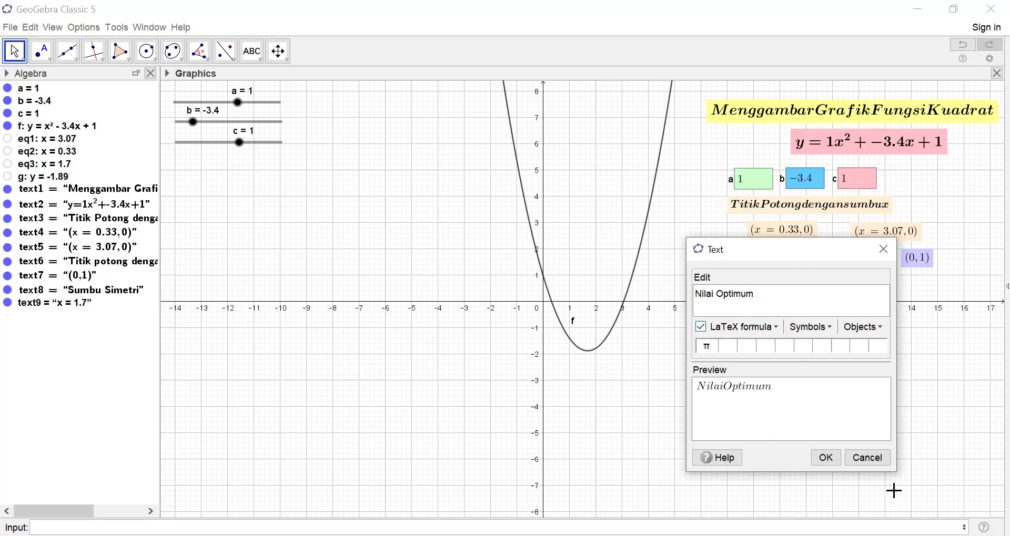
click(832, 457)
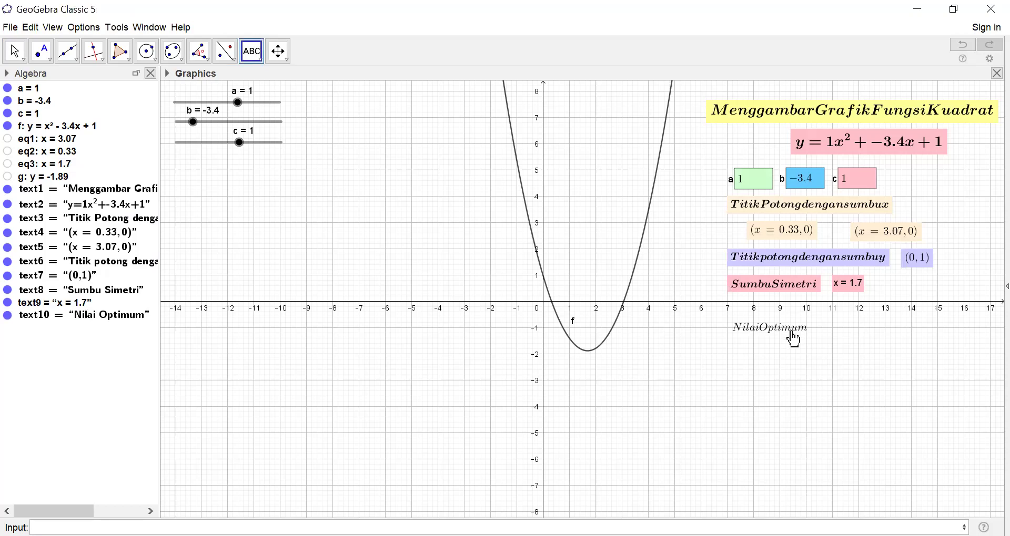
Make the "Nilai Optimum" text bold and give it a Turquoise background.
right_click(792, 333)
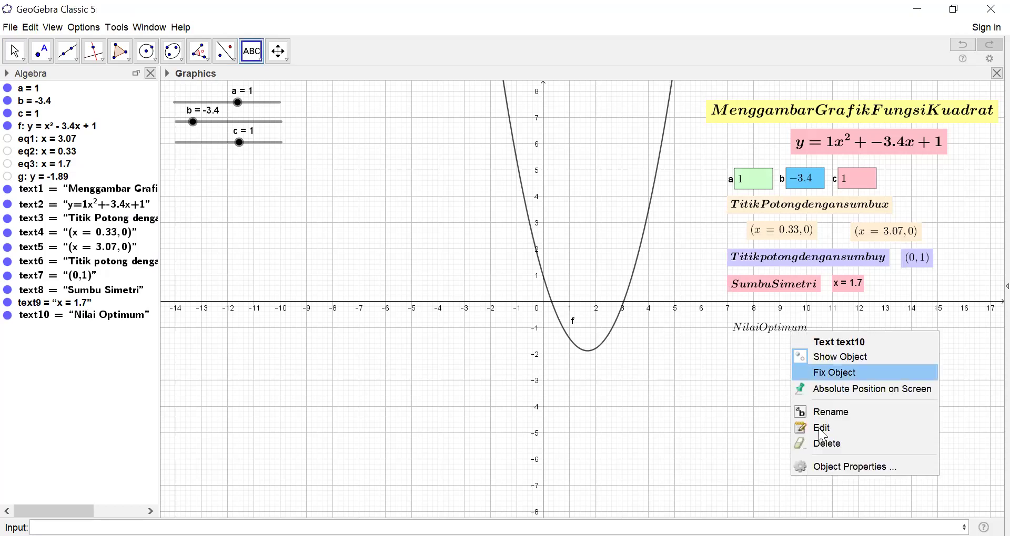
click(837, 467)
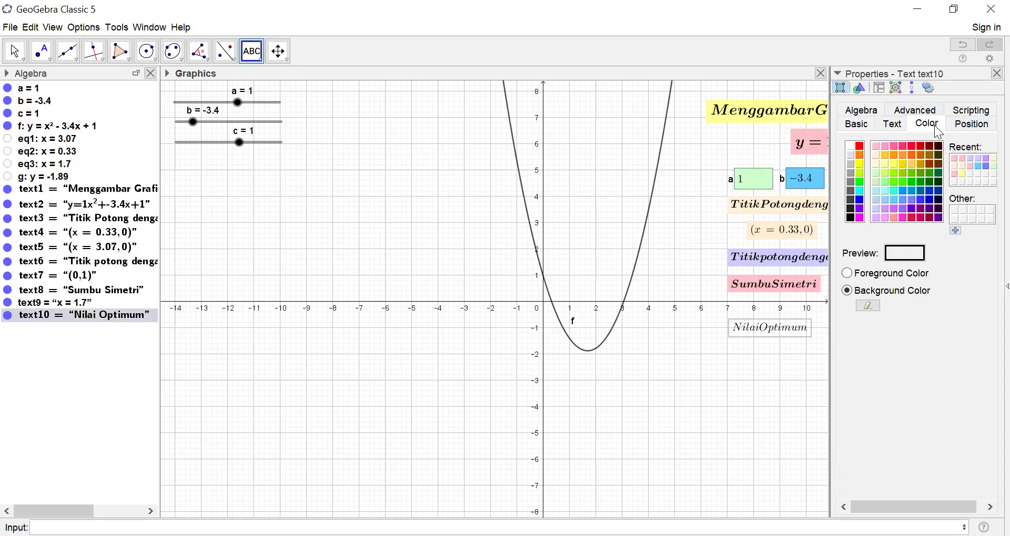
click(894, 124)
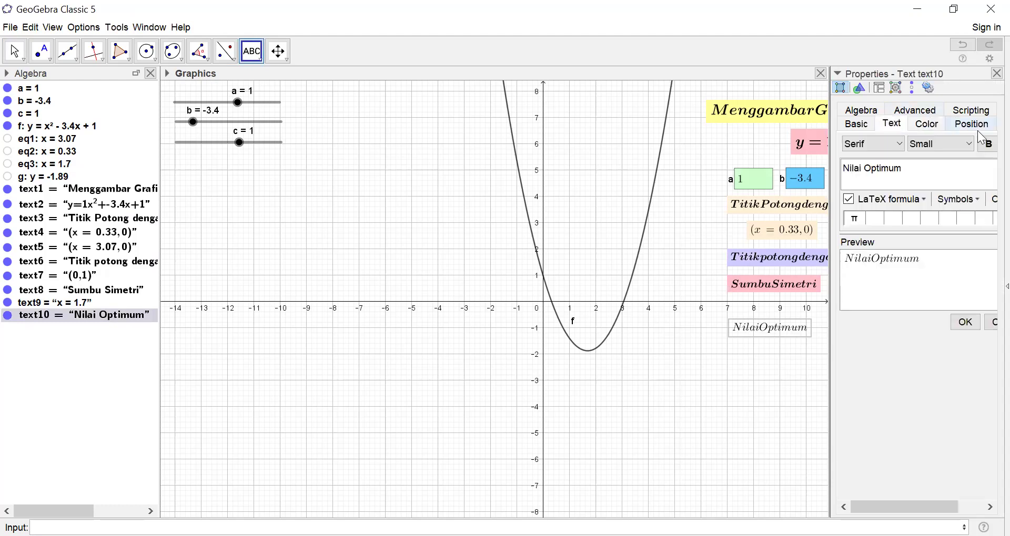
click(988, 150)
click(933, 122)
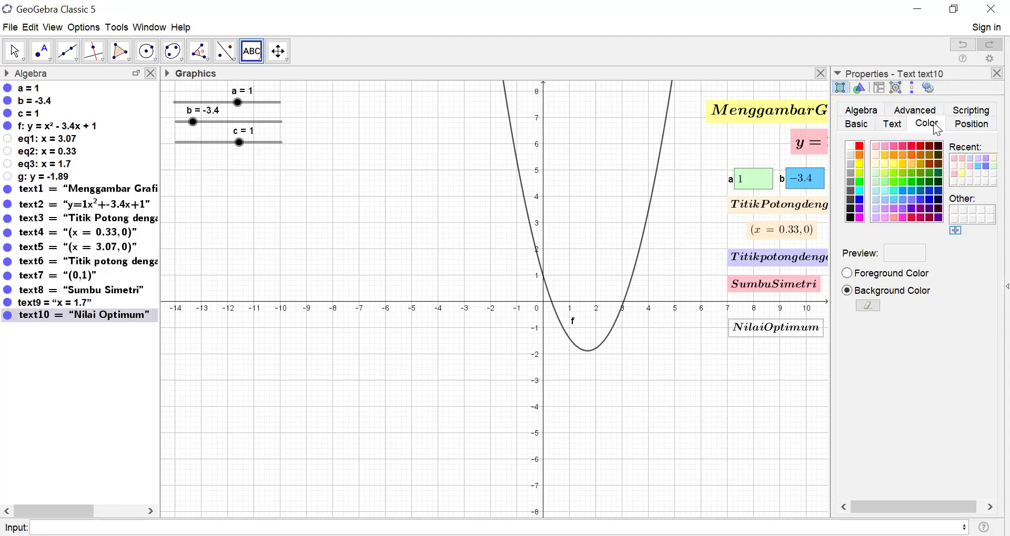
click(876, 191)
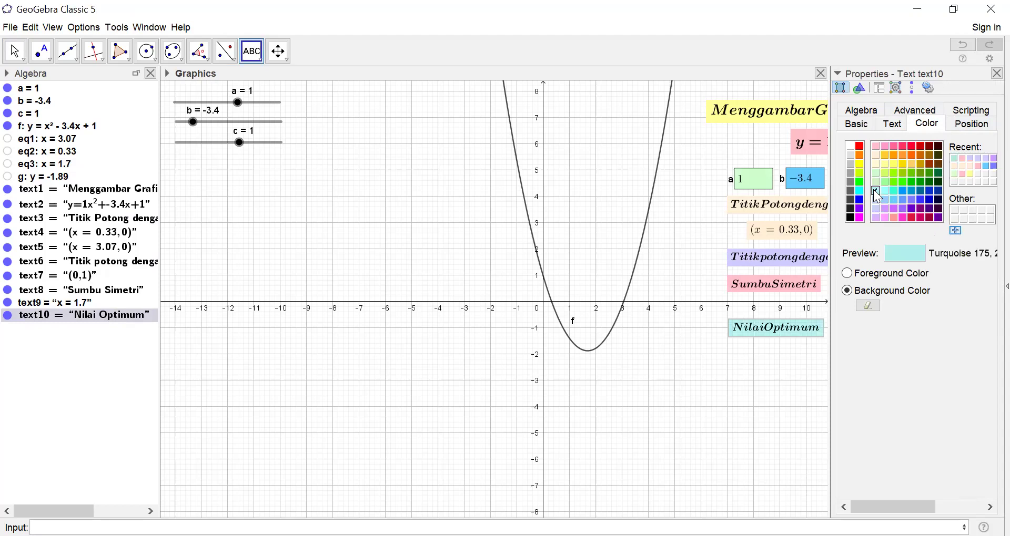
click(997, 73)
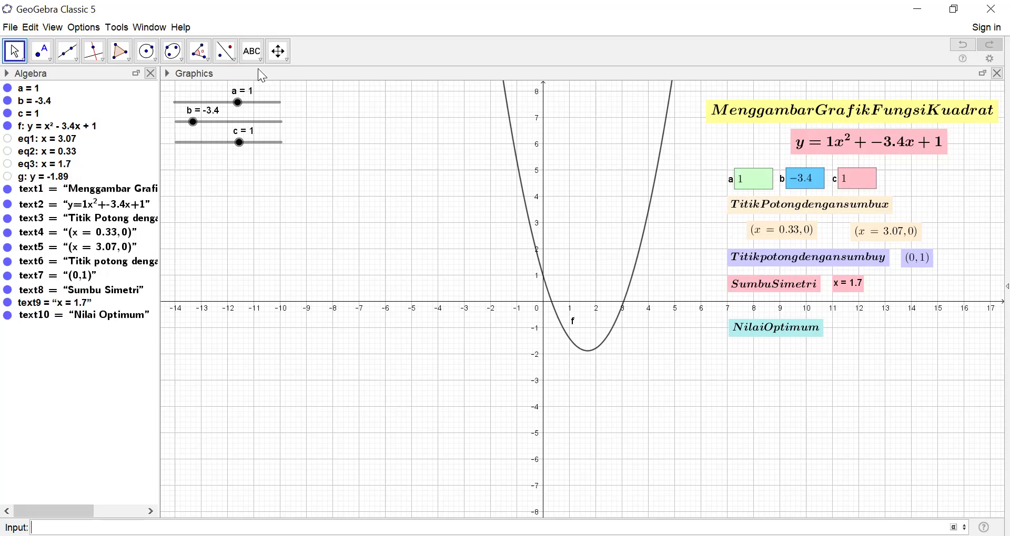
Add a plain text containing g as a linked object and place it beside the "Nilai Optimum" text.
click(253, 54)
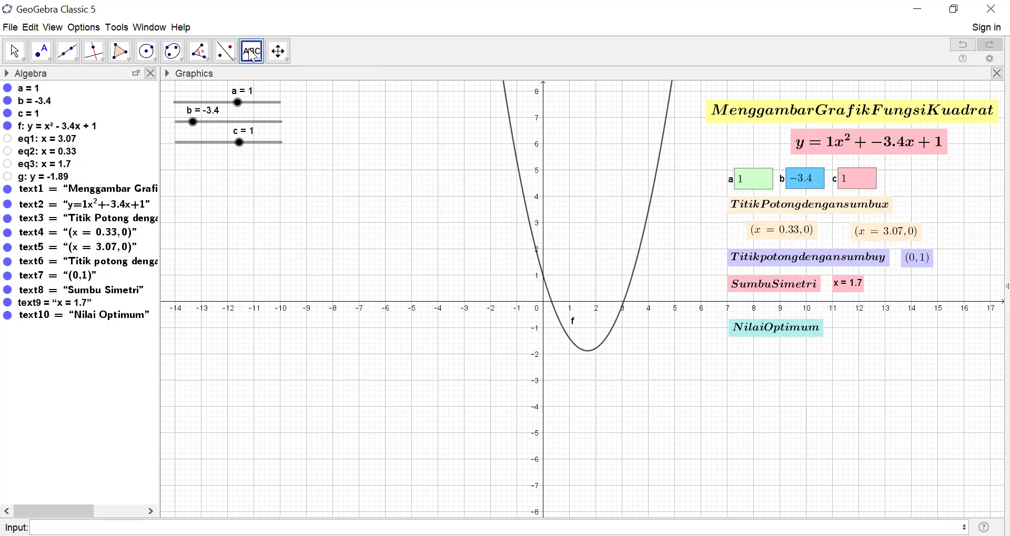
click(841, 326)
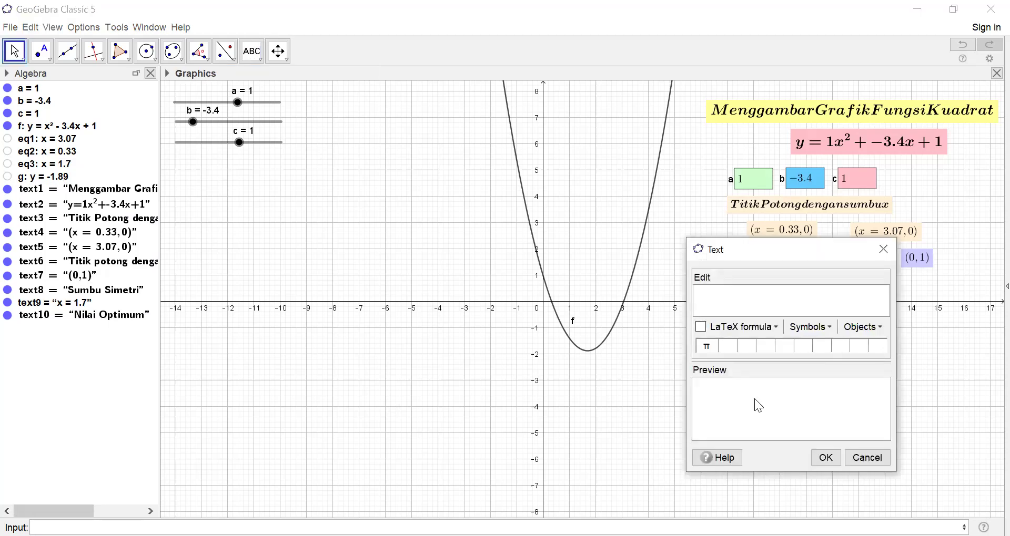
click(879, 329)
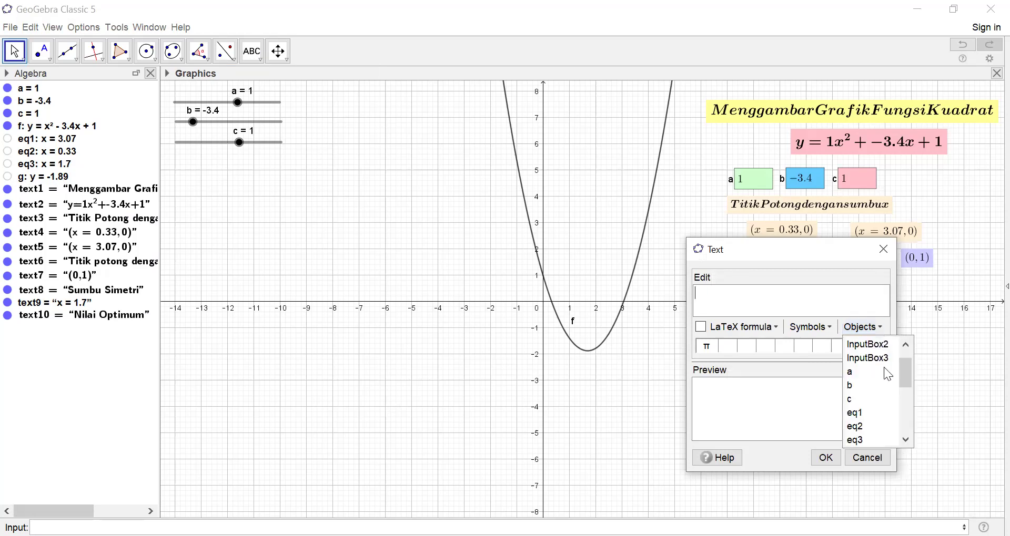
click(905, 440)
click(905, 440)
click(906, 440)
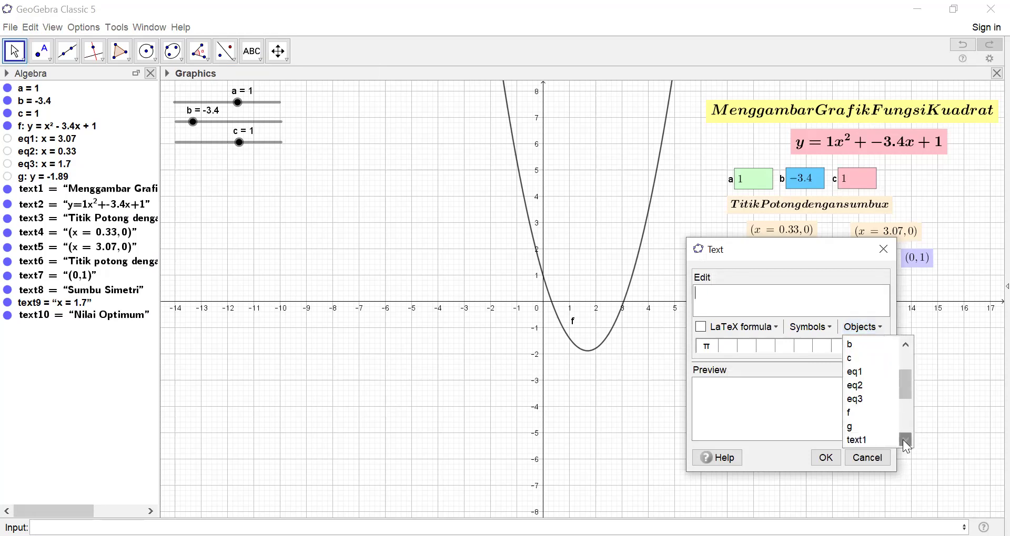
click(849, 427)
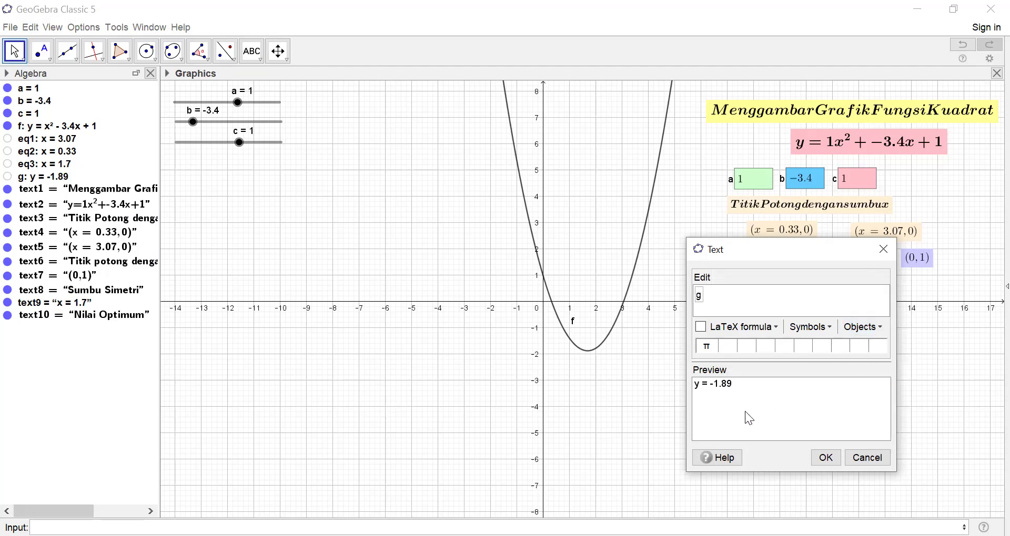
click(828, 457)
drag(869, 324, 873, 338)
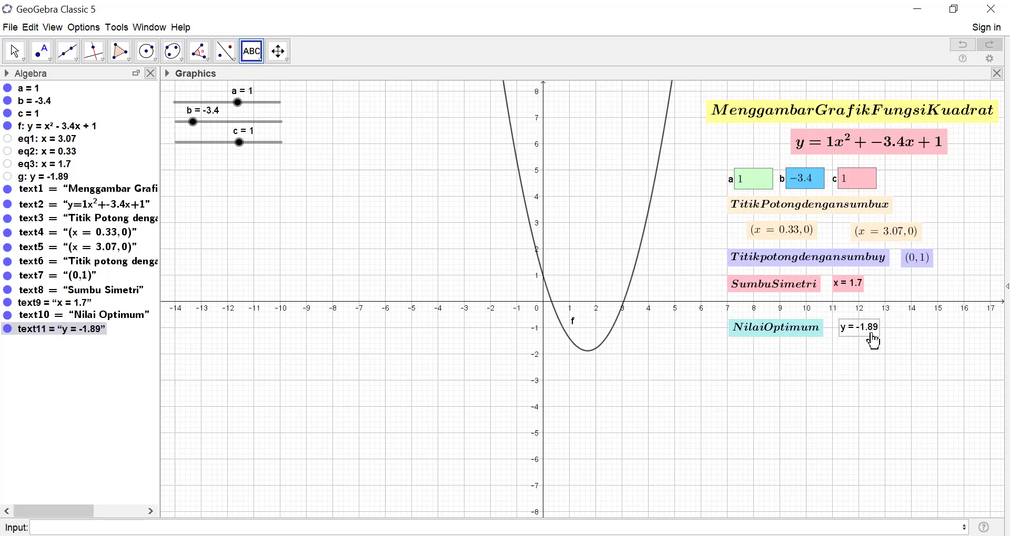
Give the linked g text beside "Nilai Optimum" a Turquoise background.
right_click(873, 342)
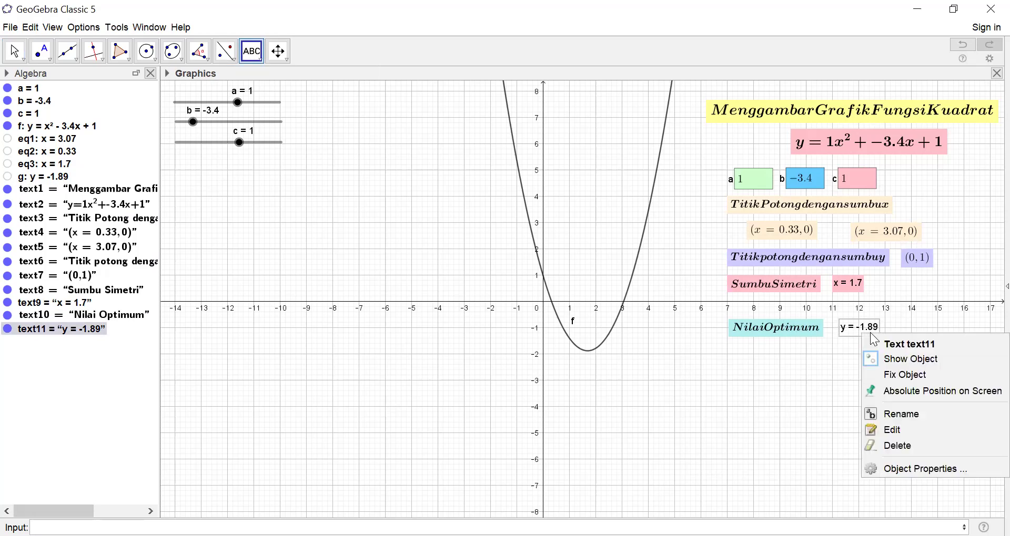
click(887, 470)
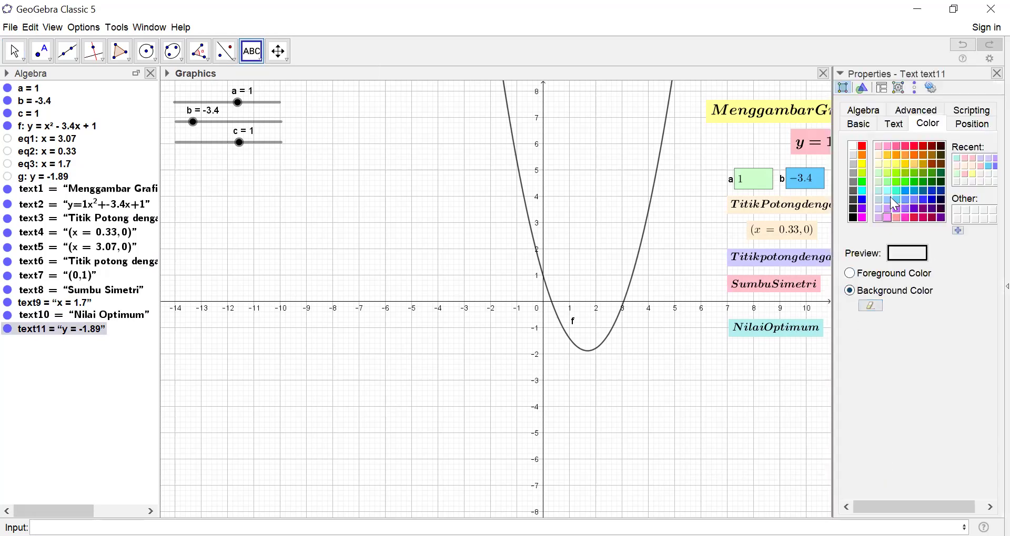
click(879, 192)
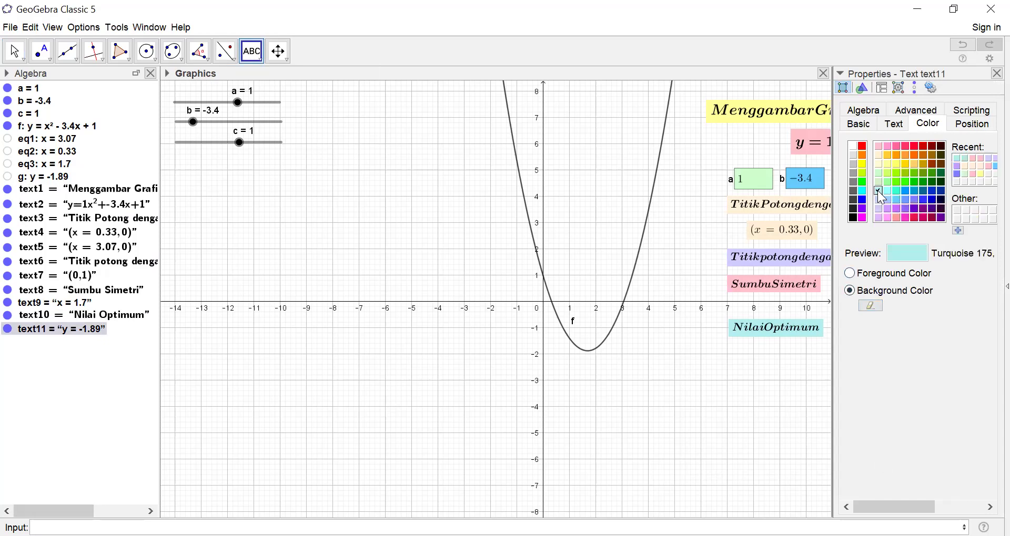
click(997, 74)
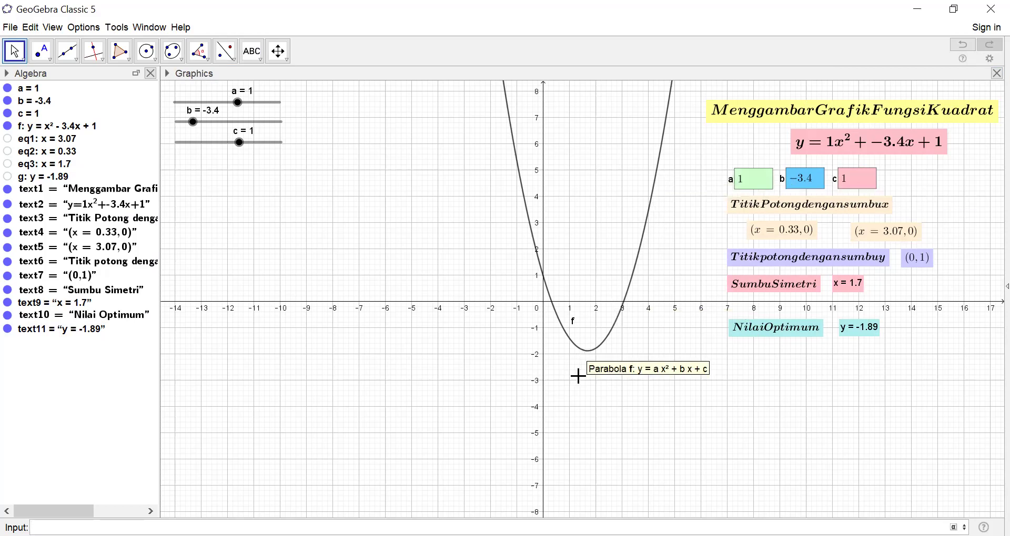
Change the colour of parabola f to light green.
right_click(595, 354)
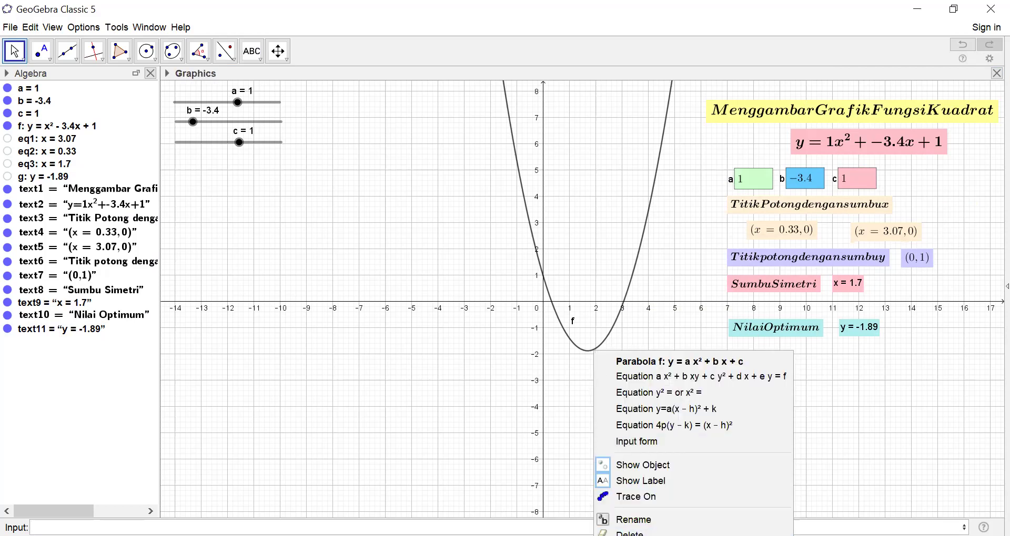
click(701, 388)
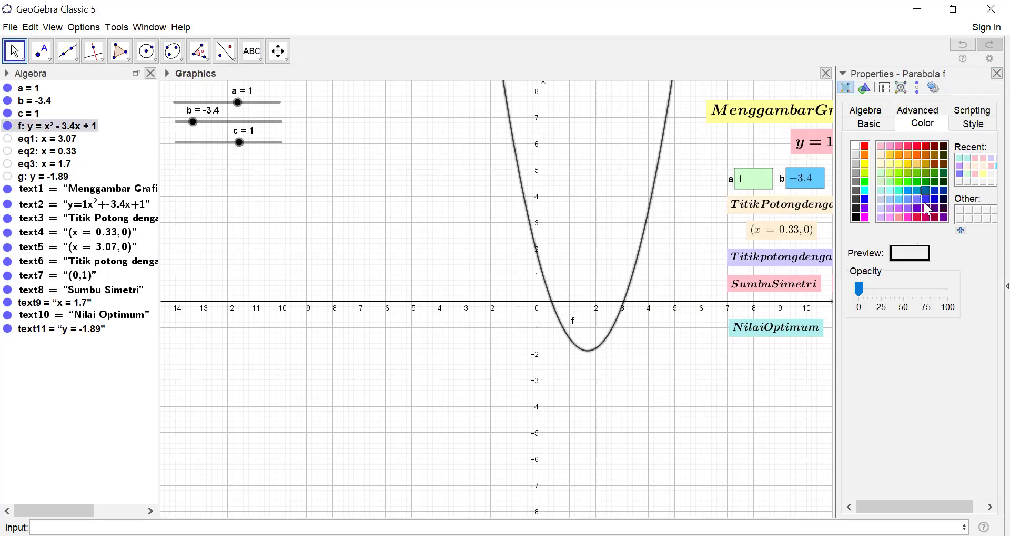
click(920, 177)
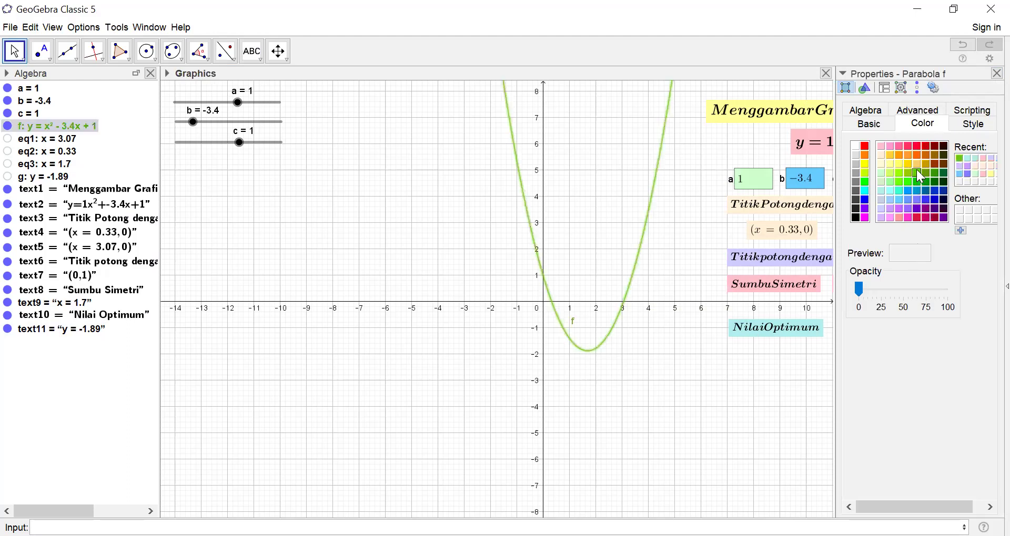
click(987, 76)
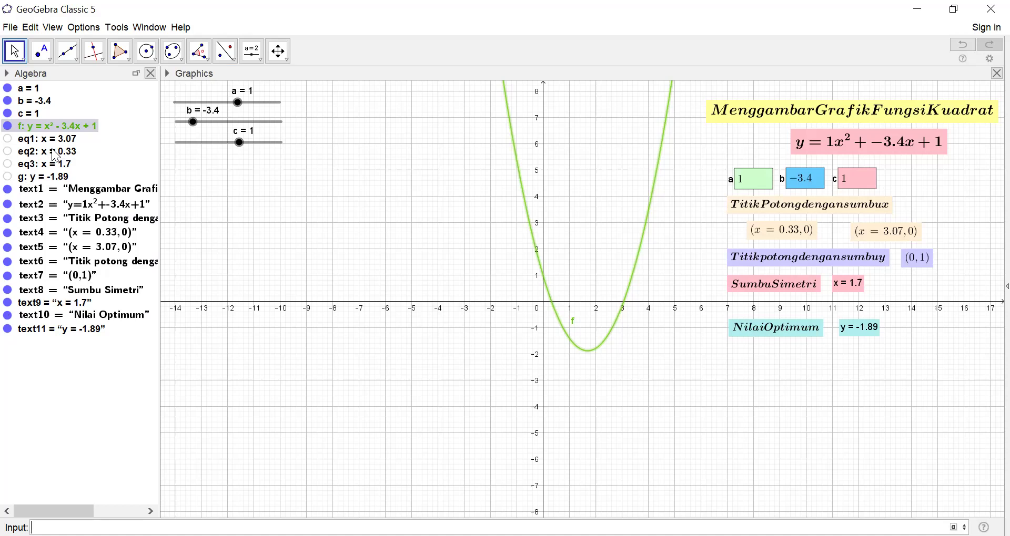
Show the symmetry axis line eq3 in the graph and colour it crimson red.
mouse_move(56, 156)
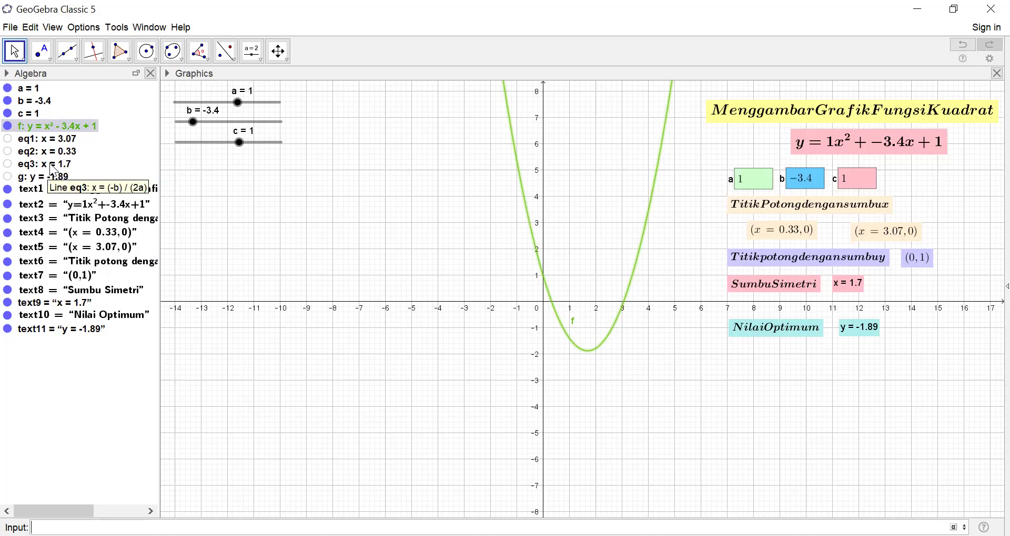
click(8, 165)
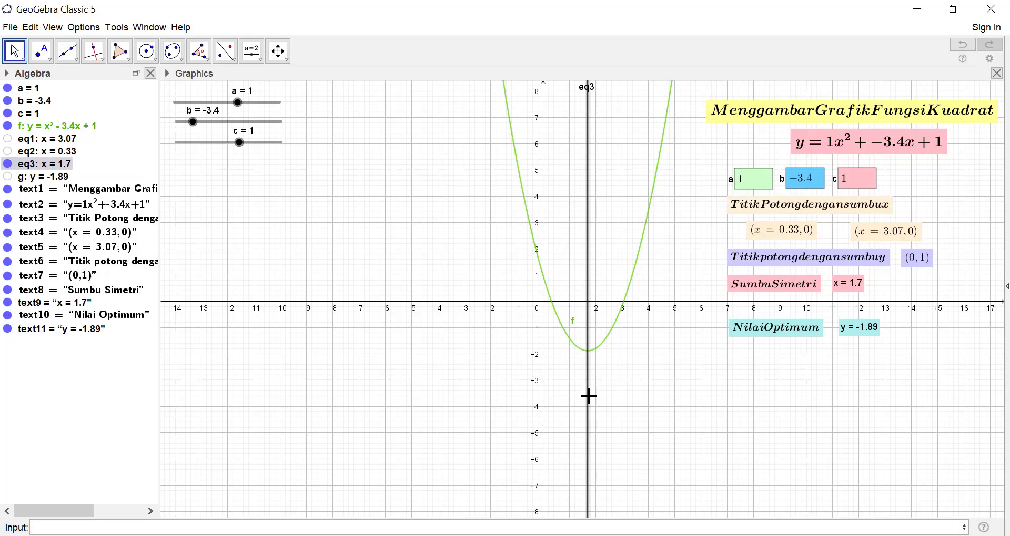
right_click(588, 320)
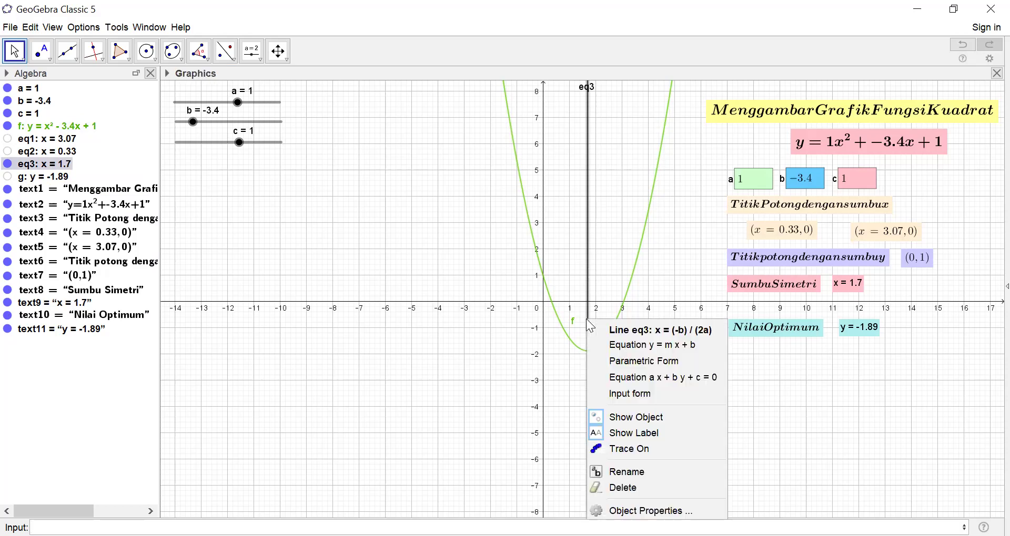
click(647, 511)
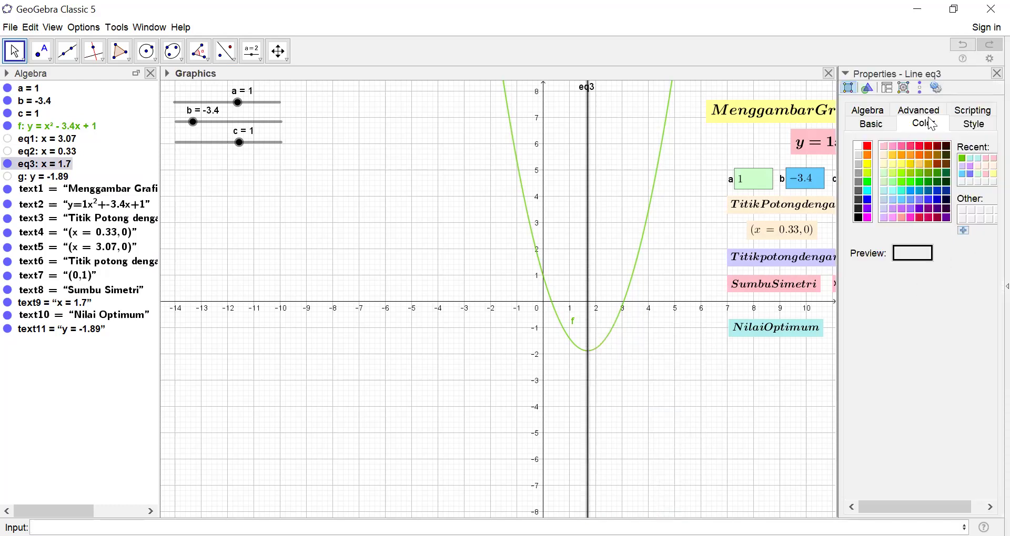
click(920, 218)
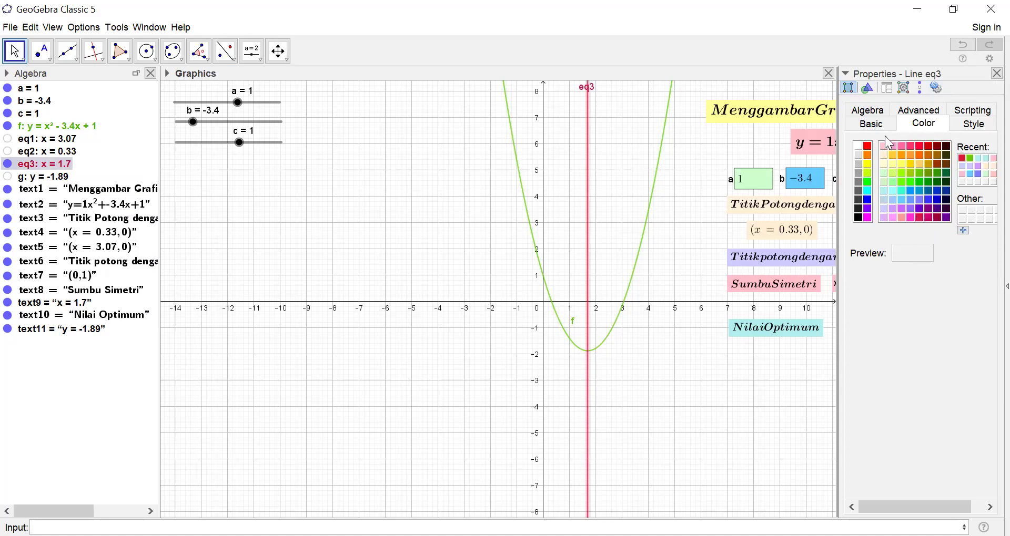
Set the eq3 line to a dashed line style and slightly lower its line opacity.
click(973, 126)
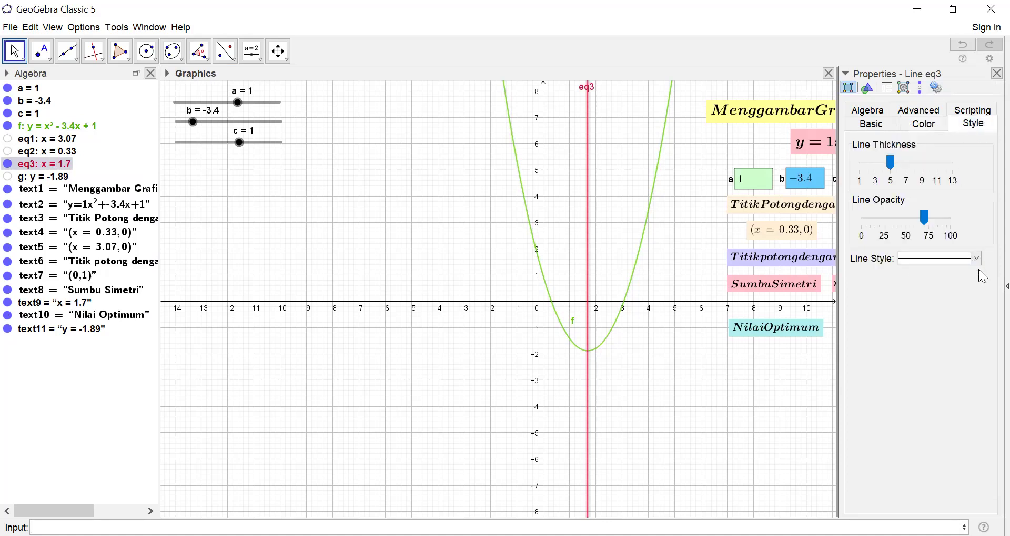
click(980, 261)
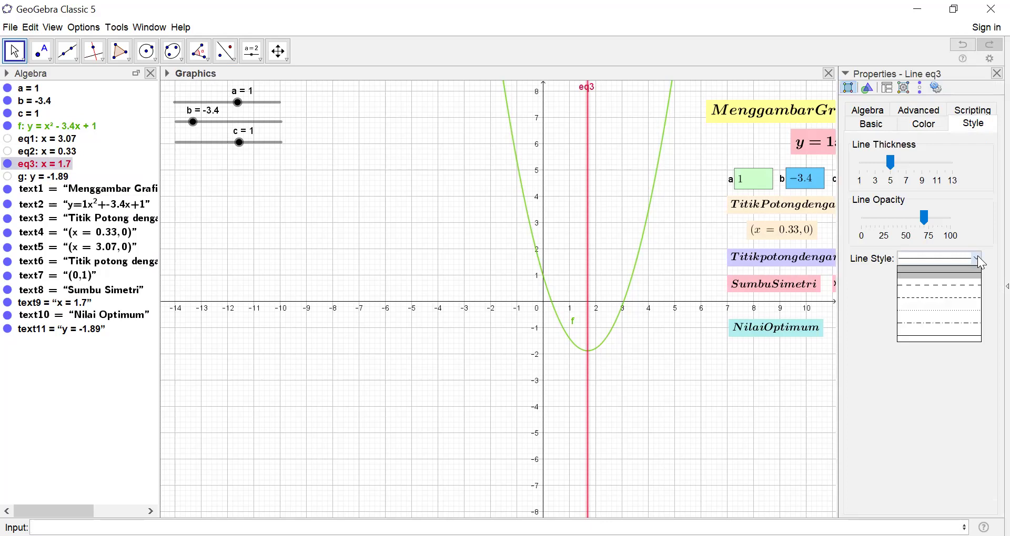
click(971, 290)
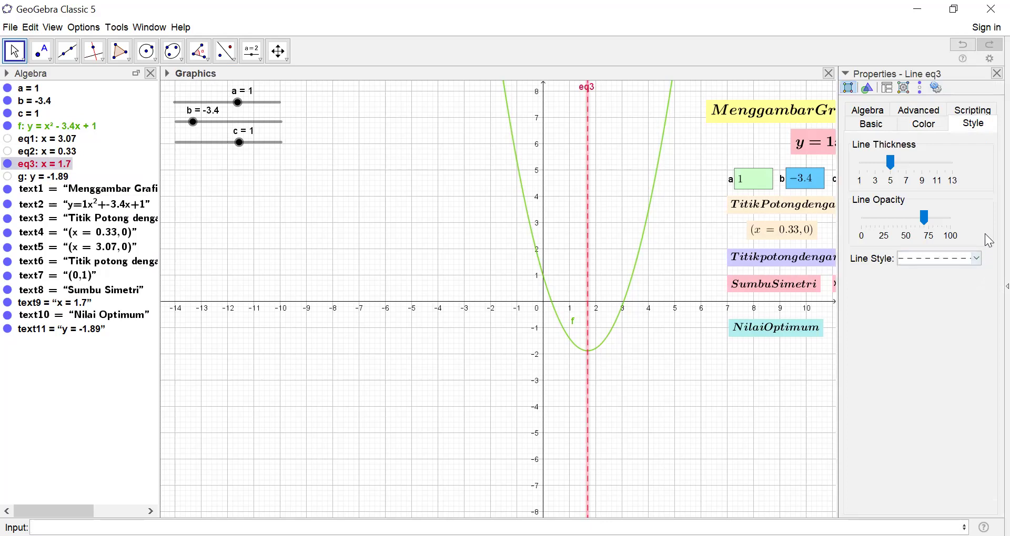
mouse_move(929, 221)
mouse_down()
mouse_move(908, 225)
mouse_move(924, 226)
mouse_up()
drag(890, 164, 898, 166)
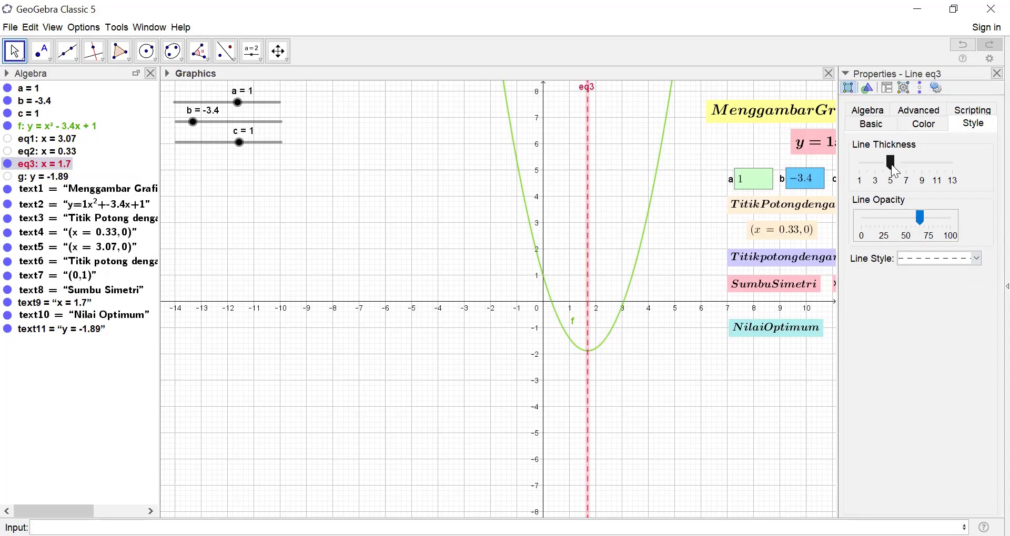
click(998, 74)
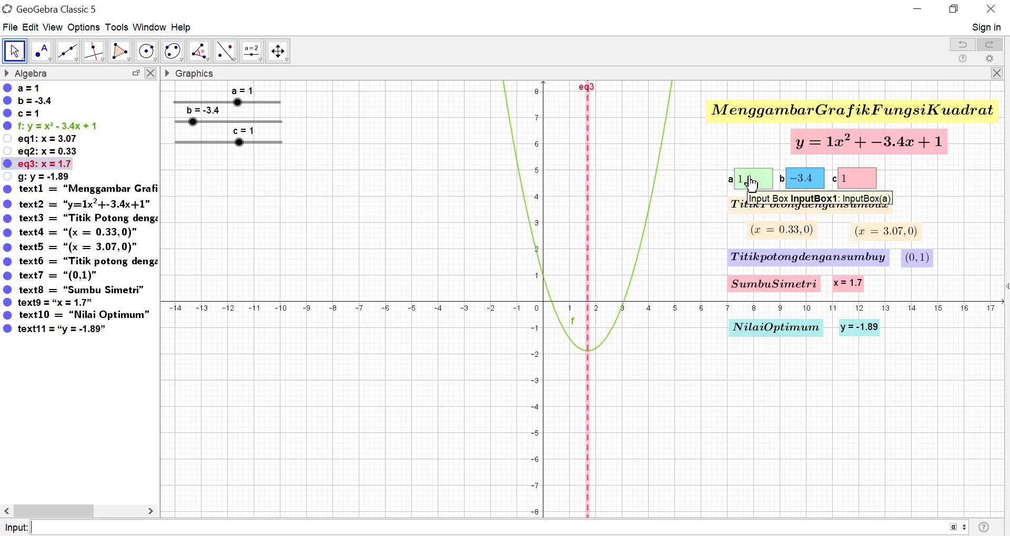
Test the graph's input boxes by setting a to -1, b to 3 and c to 10.
click(706, 222)
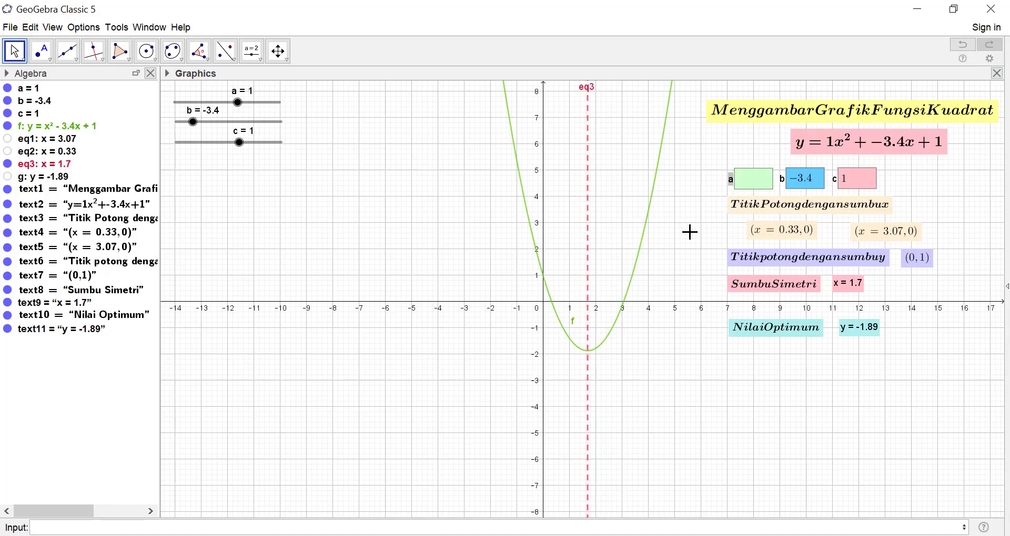
text(-1)
click(818, 189)
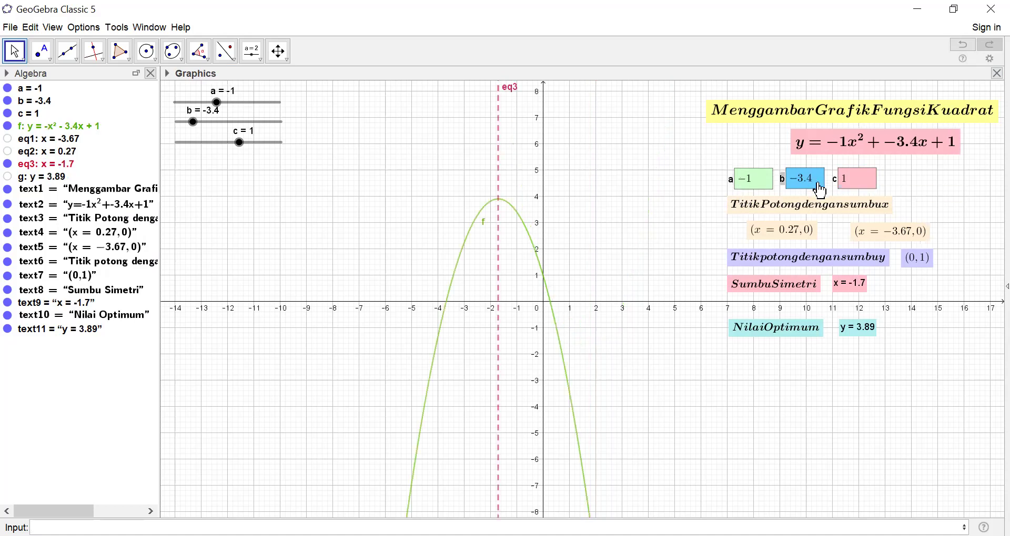
key(BackSpace)
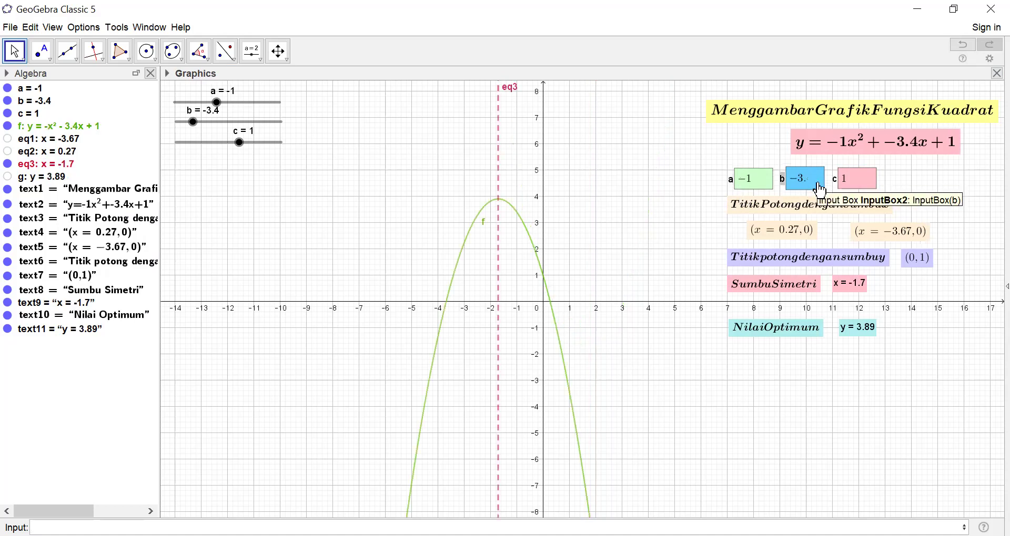
key(BackSpace)
key(BackSpace)
click(855, 187)
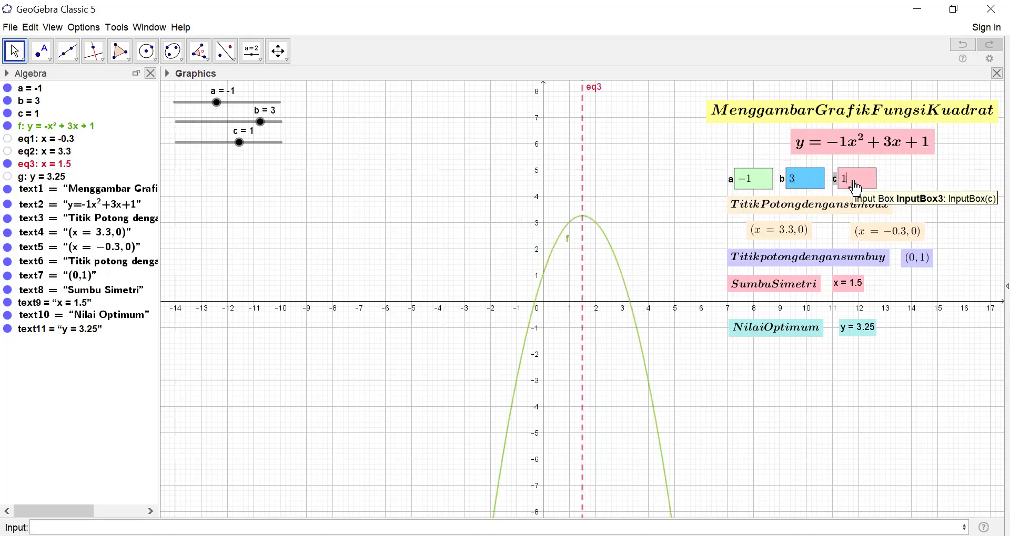
text(10)
key(Return)
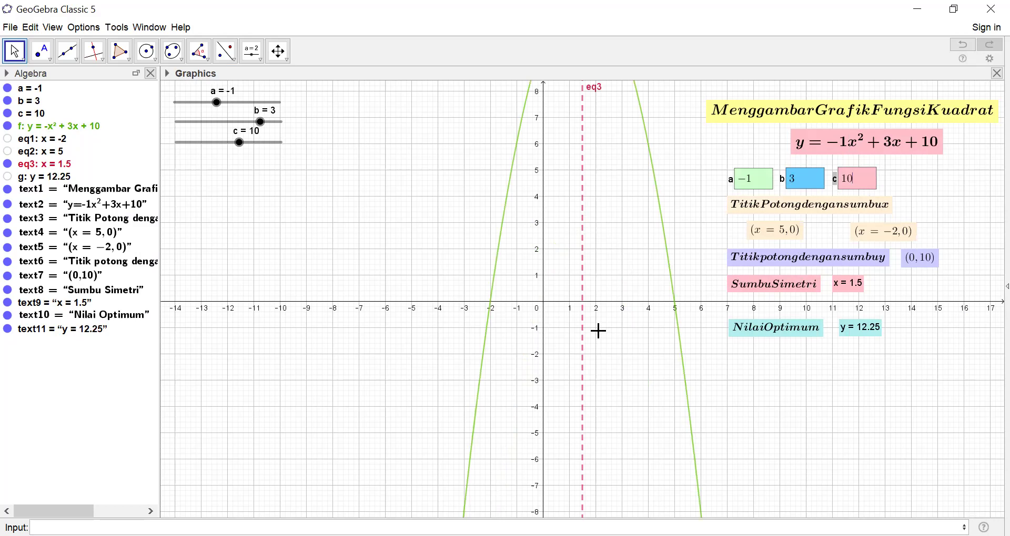
Shift the graph downward and zoom out to view the parabola's vertex together with its x-intercepts.
click(279, 52)
drag(405, 266, 371, 397)
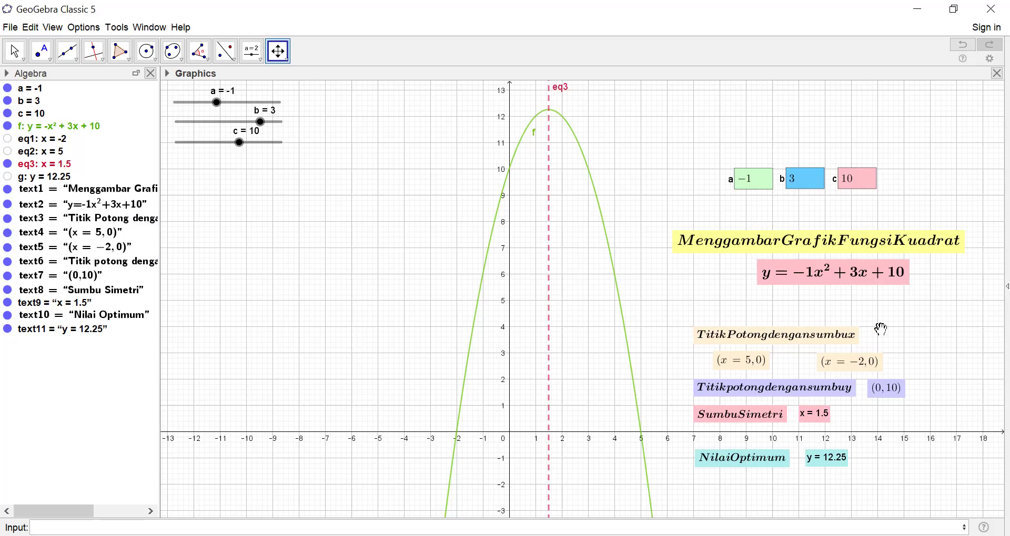
scroll(882, 323, down, 1)
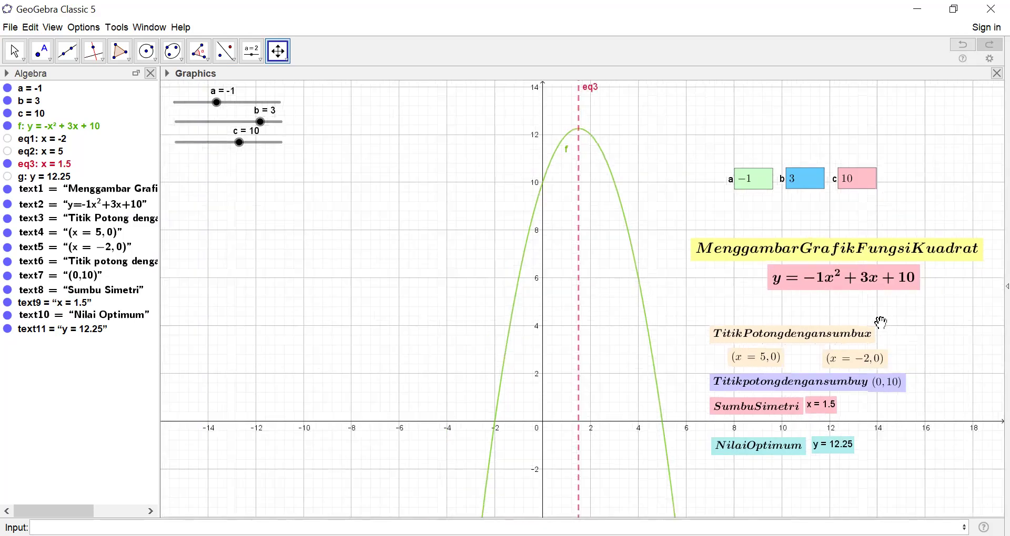